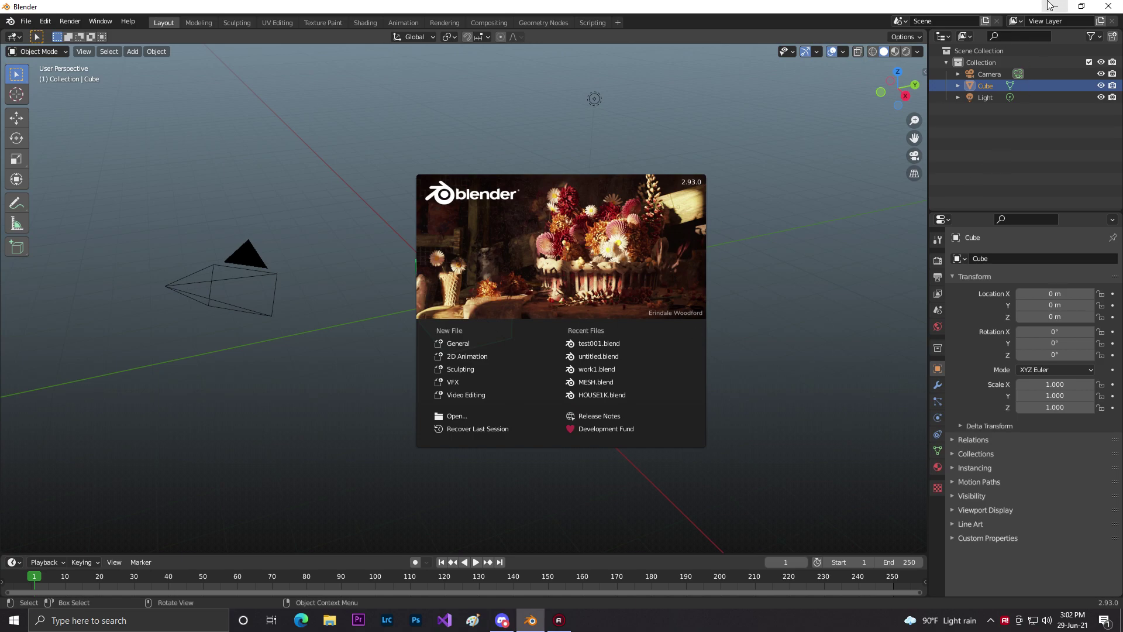
# Restore the Blender window and start a new General scene.
pyautogui.click(1051, 6)
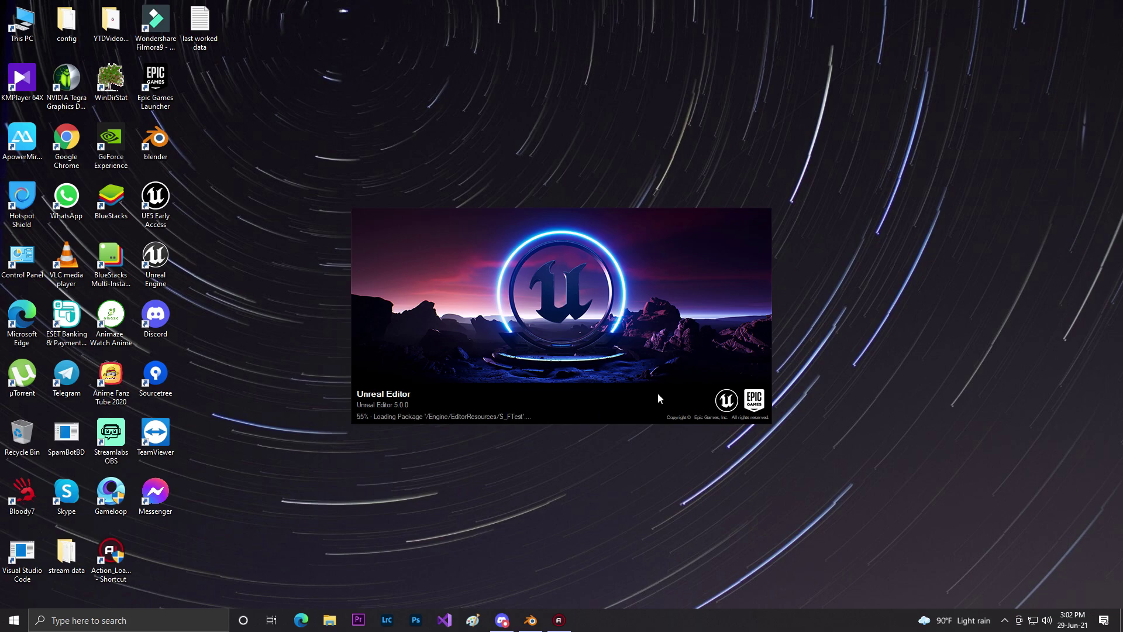
pyautogui.click(541, 621)
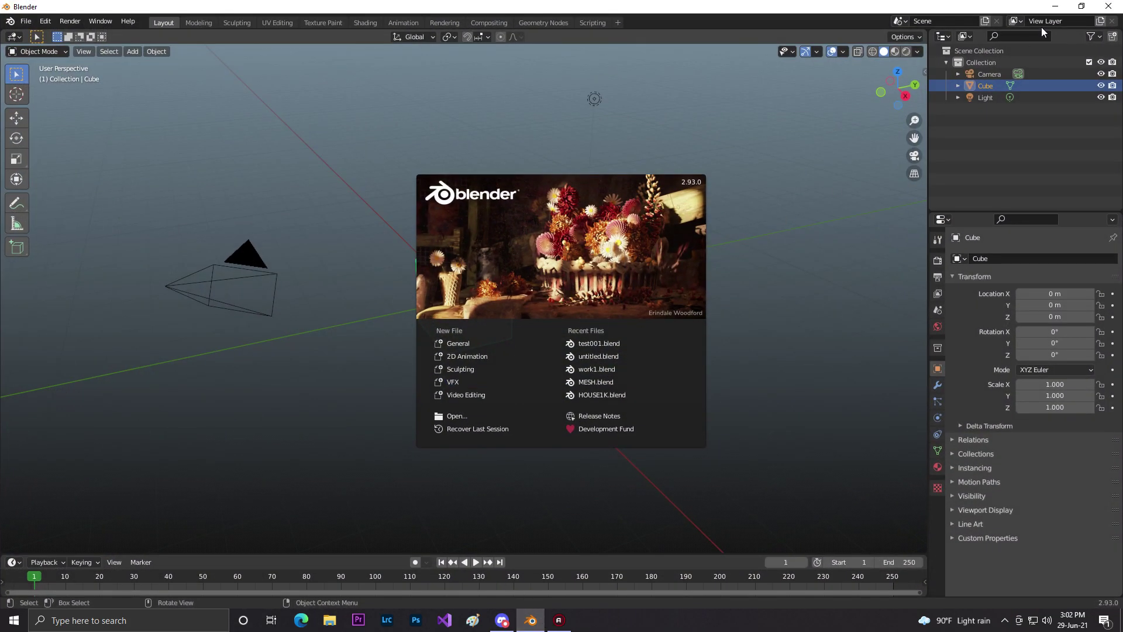
pyautogui.click(1053, 7)
pyautogui.click(531, 621)
pyautogui.click(455, 342)
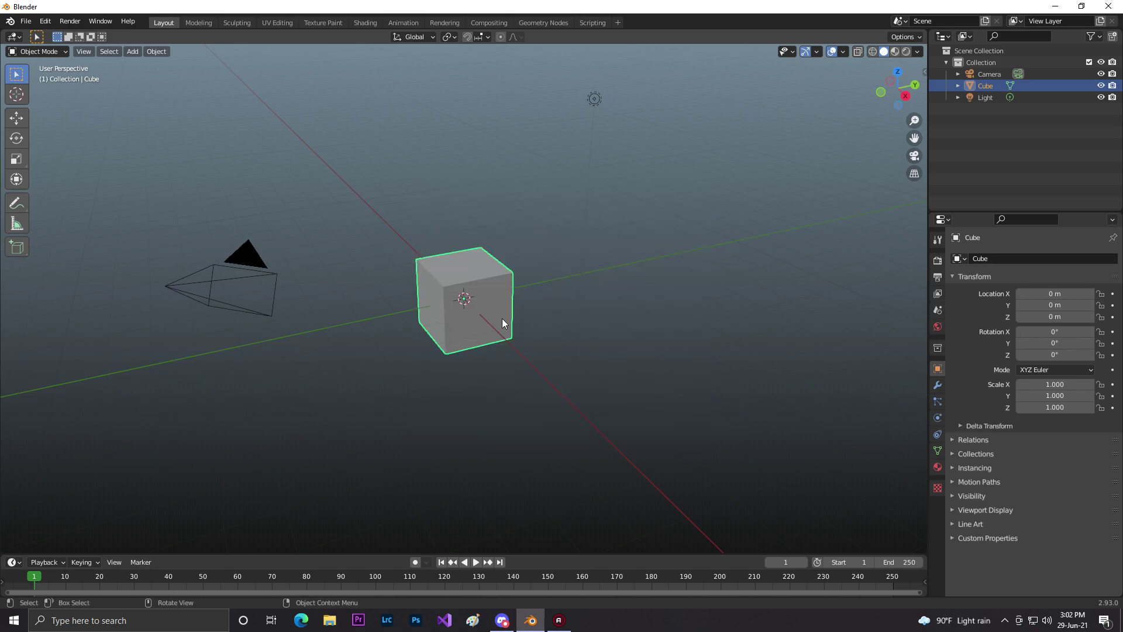
# Delete the default Light, Camera and Cube.
pyautogui.click(996, 98)
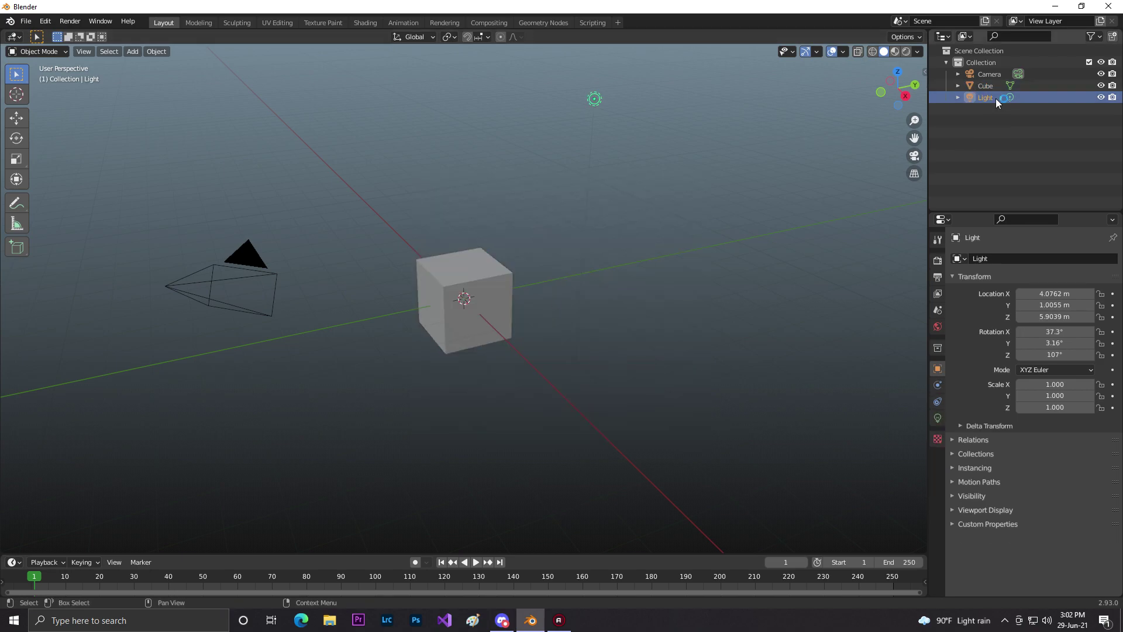
pyautogui.press('Delete')
pyautogui.click(995, 76)
pyautogui.press('Delete')
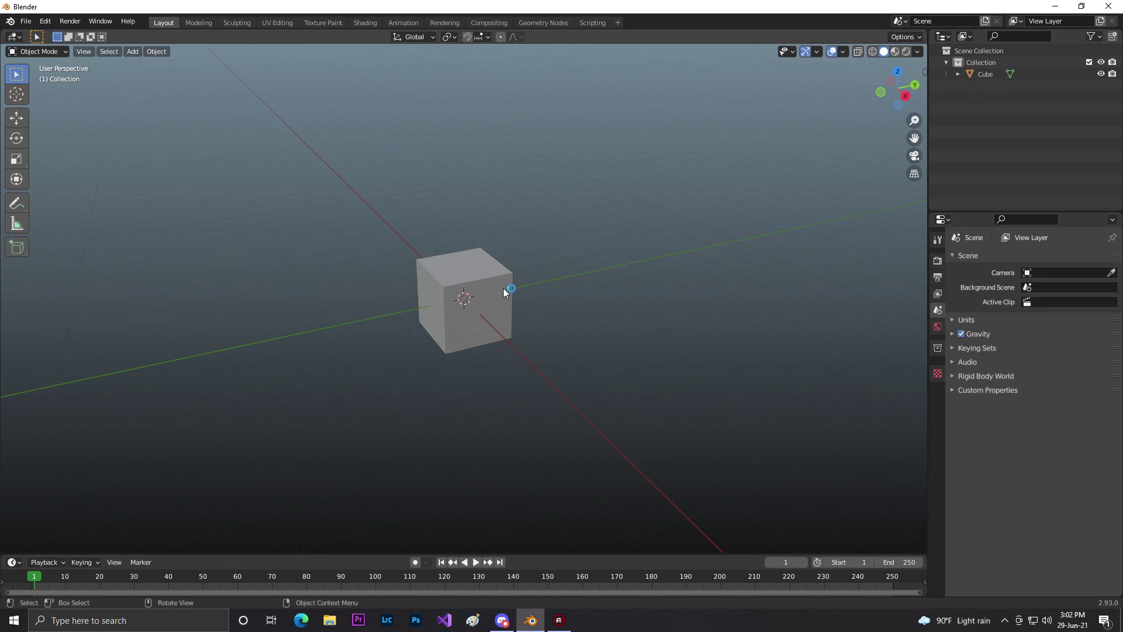
pyautogui.click(504, 292)
pyautogui.moveTo(595, 236); pyautogui.dragTo(550, 301, button='middle')
pyautogui.scroll(2, 517, 299)
pyautogui.press('x')
pyautogui.click(517, 294)
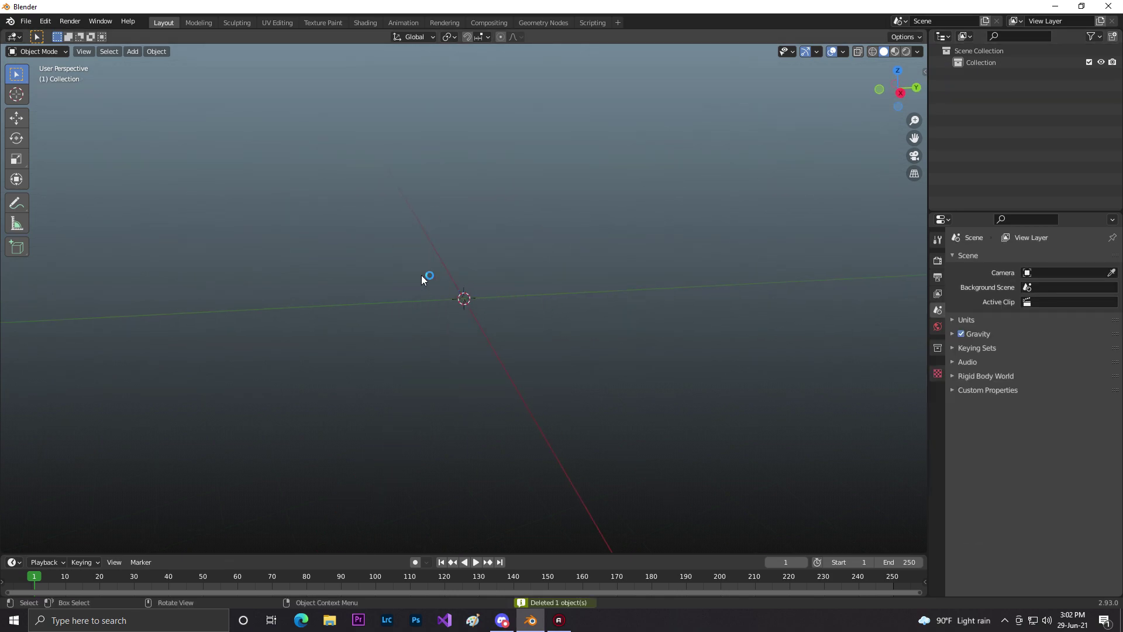
# Add a cylinder mesh and scale it down to 0.110.
pyautogui.click(134, 52)
pyautogui.moveTo(146, 65)
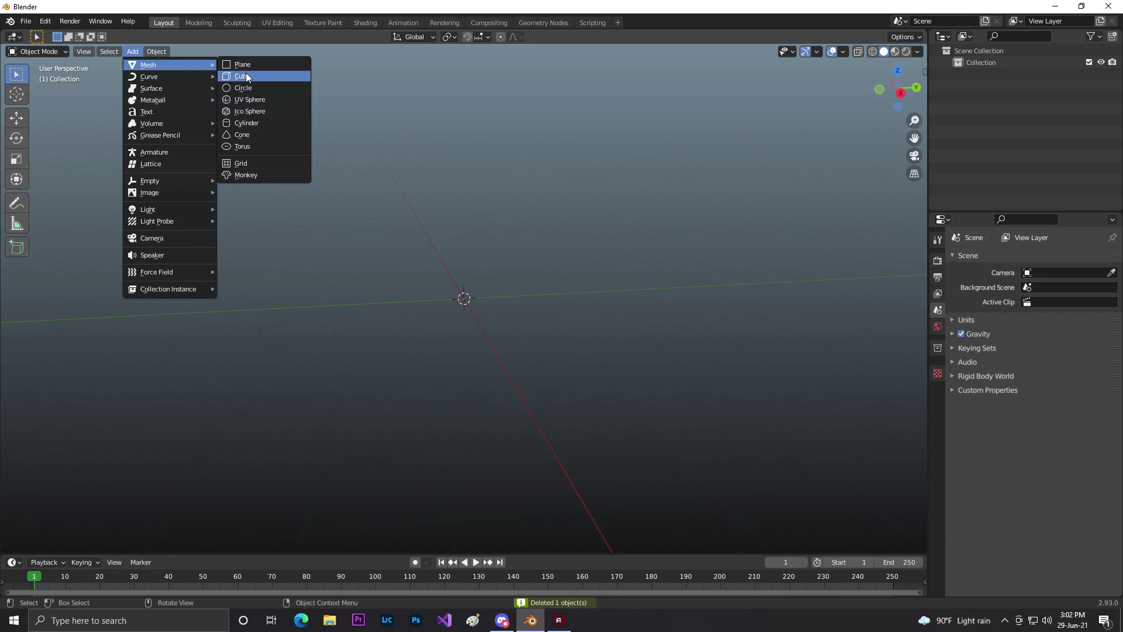
pyautogui.click(254, 122)
pyautogui.press('s')
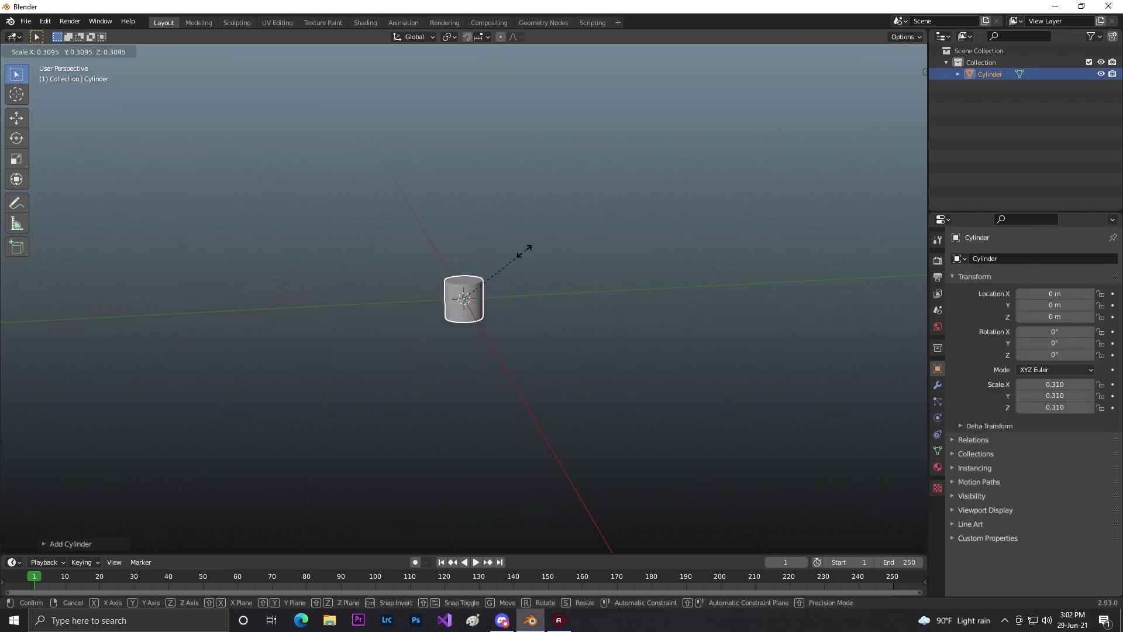
pyautogui.click(475, 291)
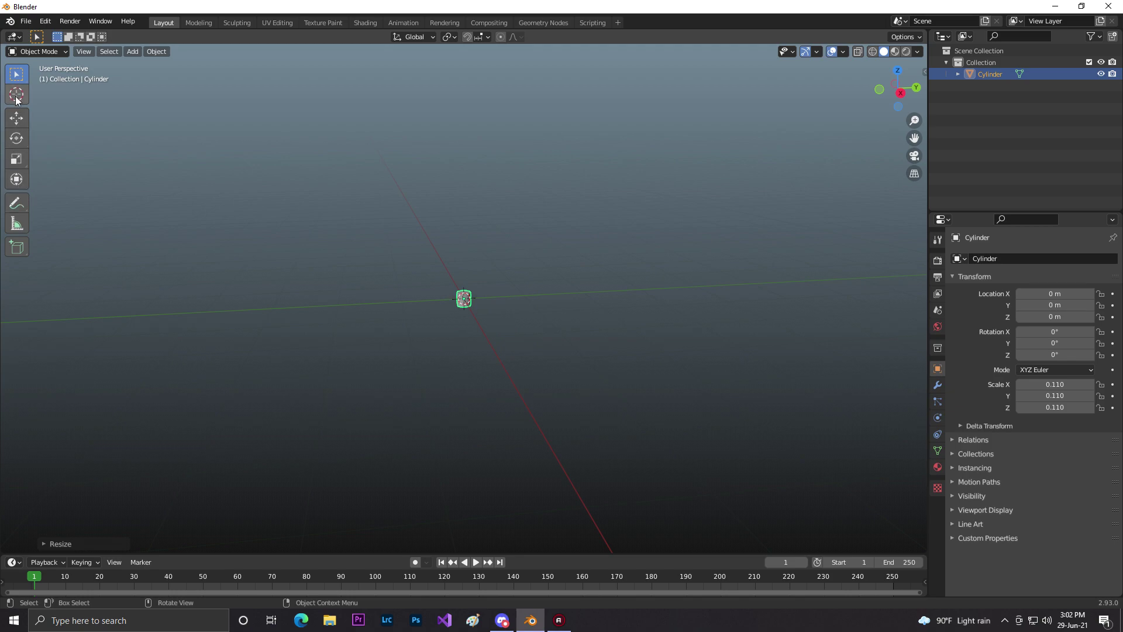
# Put the cylinder in Edit Mode with face selection.
pyautogui.click(36, 51)
pyautogui.click(37, 80)
pyautogui.click(101, 52)
pyautogui.moveTo(445, 176); pyautogui.dragTo(471, 294, button='middle')
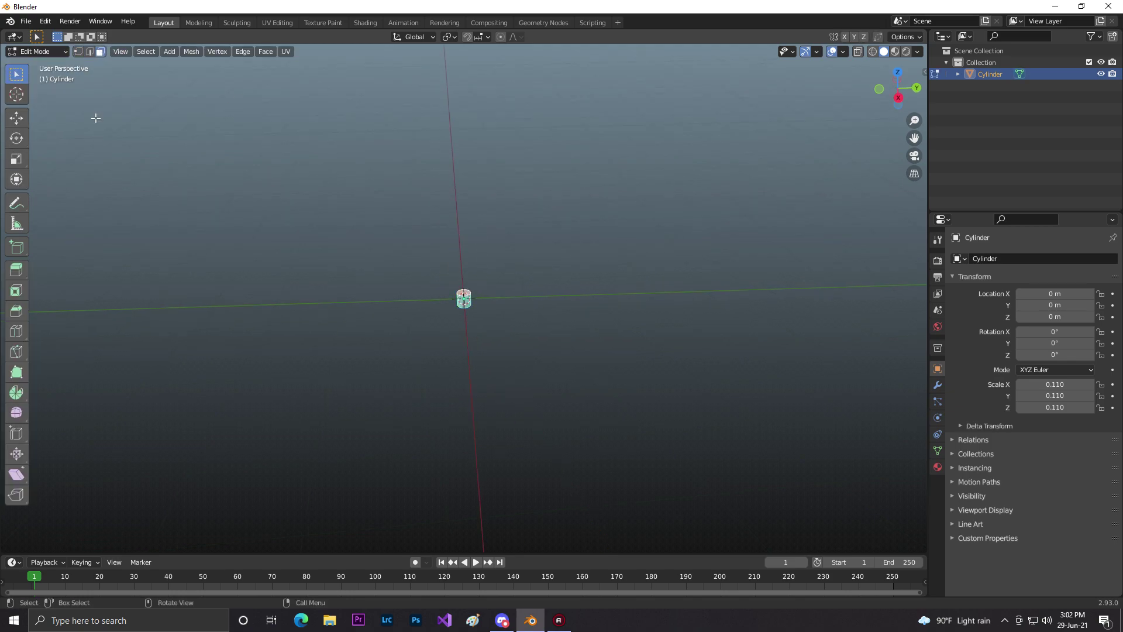
# In side orthographic view, extrude the cylinder's top face upward twice.
pyautogui.click(17, 120)
pyautogui.click(899, 102)
pyautogui.press('e')
pyautogui.click(728, 196)
pyautogui.press('e')
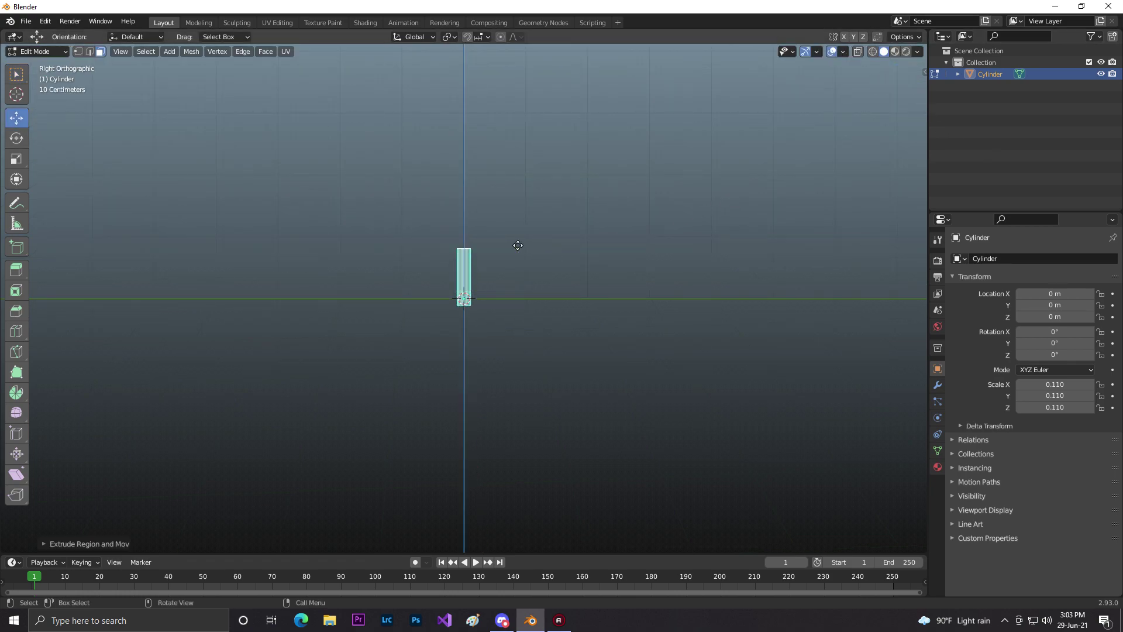
pyautogui.click(514, 209)
# Extrude the top further into a tall, slightly bent trunk and return to Object Mode.
pyautogui.press('e')
pyautogui.click(525, 192)
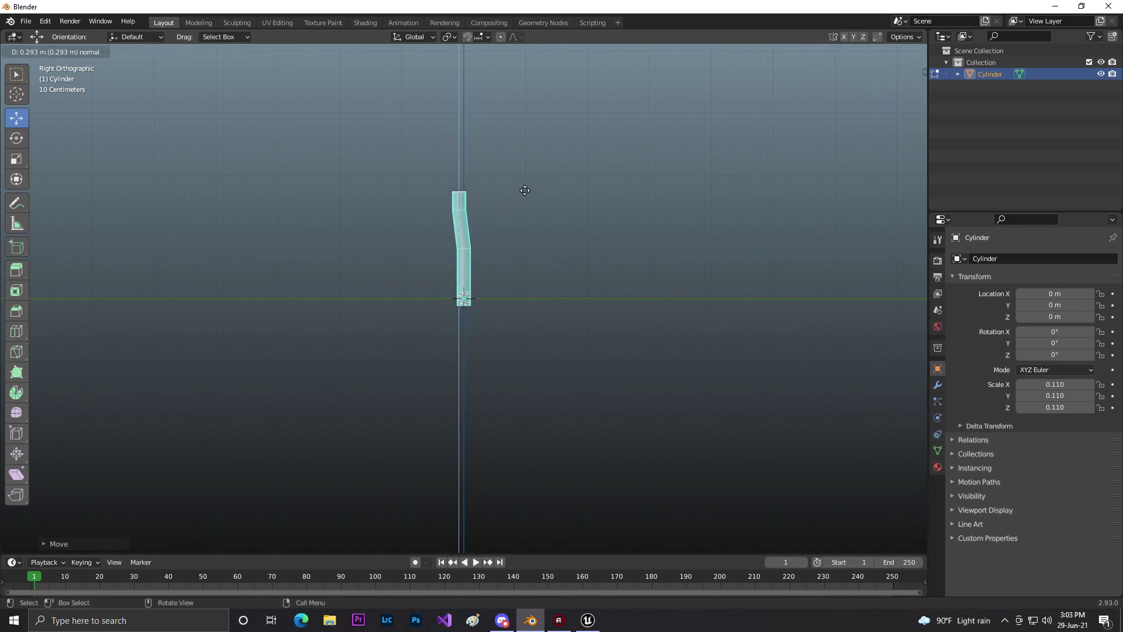
pyautogui.click(533, 173)
pyautogui.press('e')
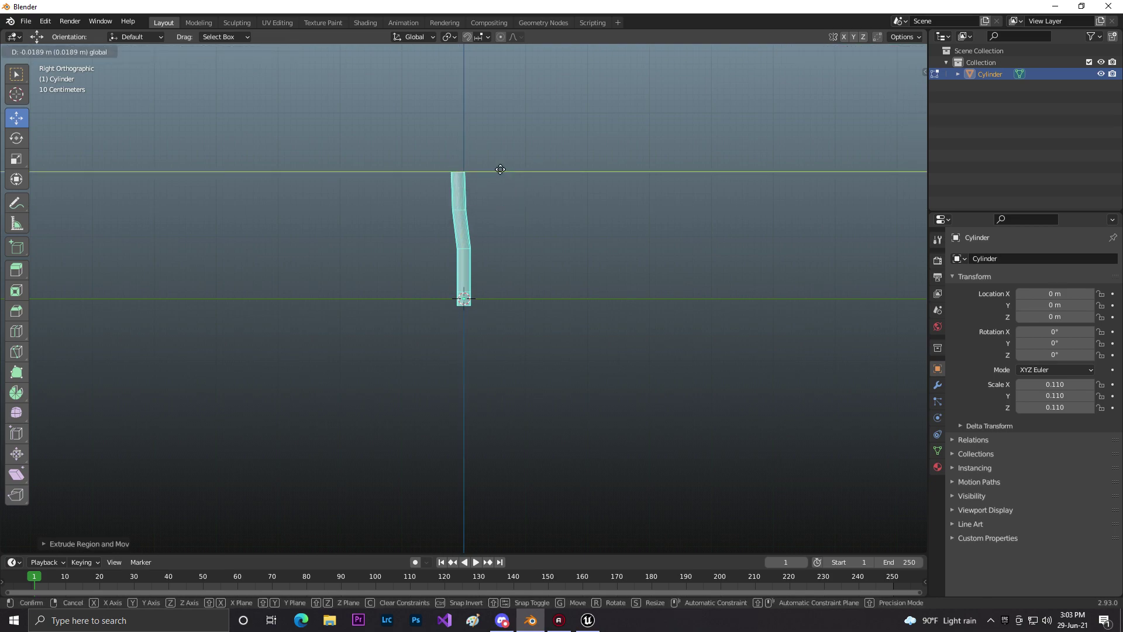
pyautogui.click(536, 114)
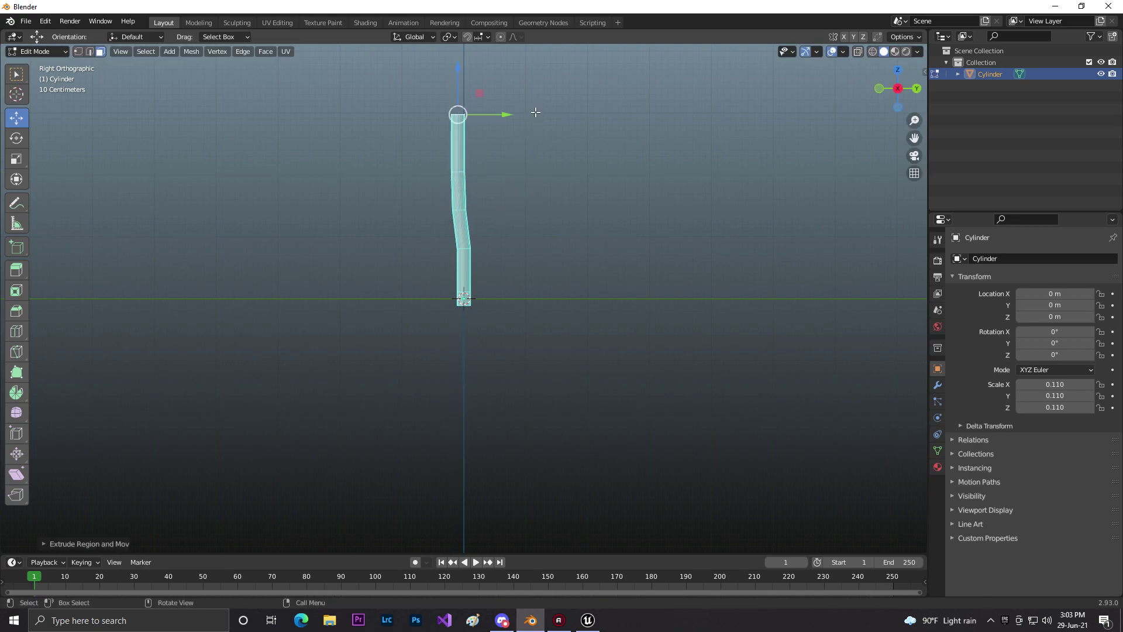
pyautogui.moveTo(574, 156); pyautogui.dragTo(604, 203, button='middle')
pyautogui.click(52, 51)
pyautogui.click(44, 67)
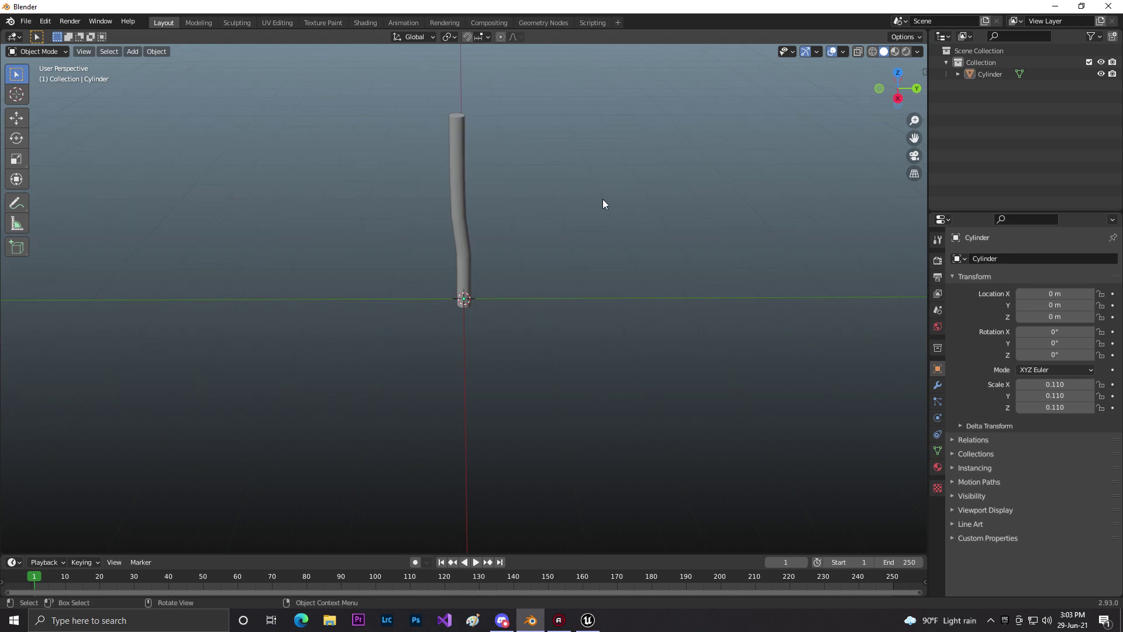
# Duplicate the trunk into a branch scaled 0.074, tilted -43.4°, raised to Z 2.1359 m.
pyautogui.click(457, 174)
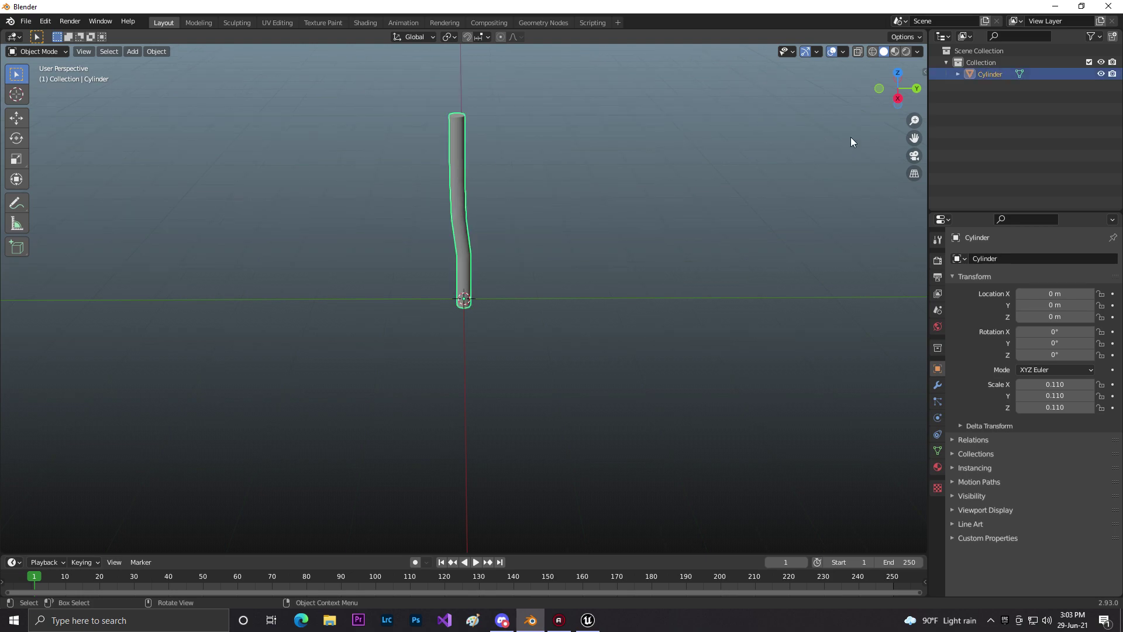
pyautogui.click(898, 98)
pyautogui.hotkey('shift', 'd')
pyautogui.rightClick(669, 153)
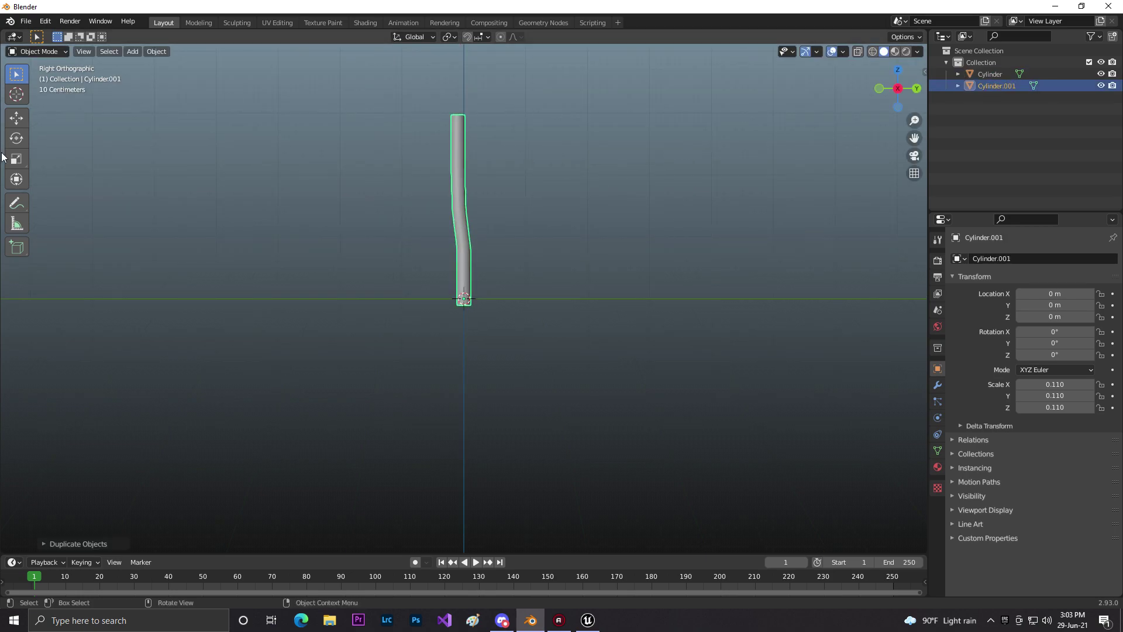
pyautogui.click(17, 179)
pyautogui.moveTo(520, 307); pyautogui.dragTo(609, 284)
pyautogui.click(610, 284)
pyautogui.press('s')
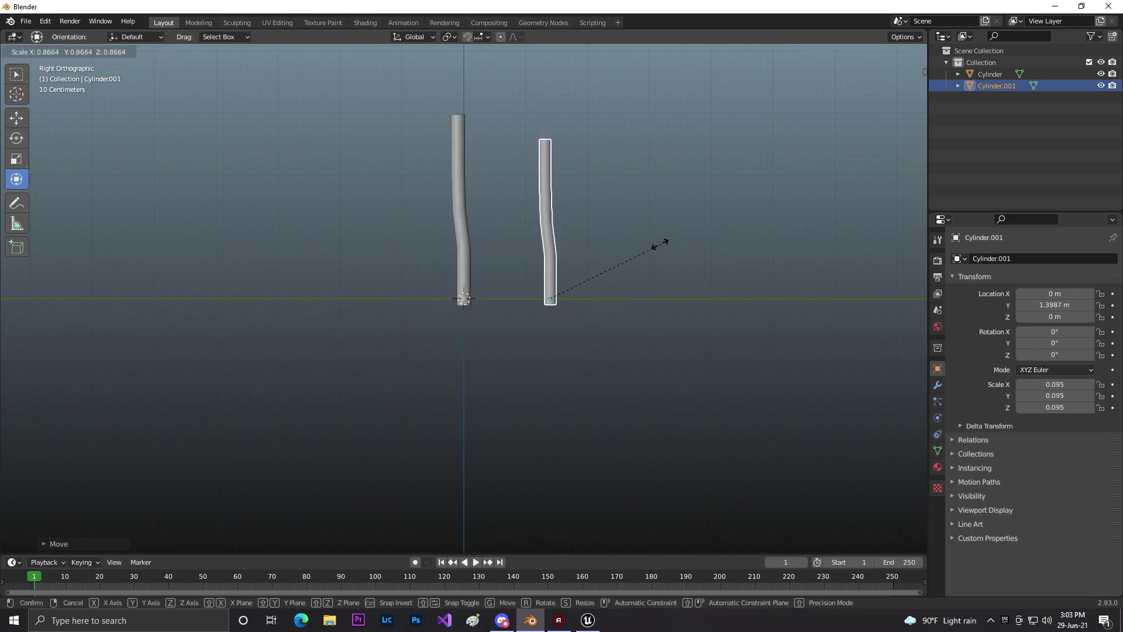
pyautogui.click(629, 250)
pyautogui.press('r')
pyautogui.click(610, 293)
pyautogui.moveTo(581, 269); pyautogui.dragTo(520, 174)
pyautogui.moveTo(580, 159); pyautogui.dragTo(537, 126, button='middle')
# Duplicate the right branch into a left branch angled at 32.5°.
pyautogui.click(894, 100)
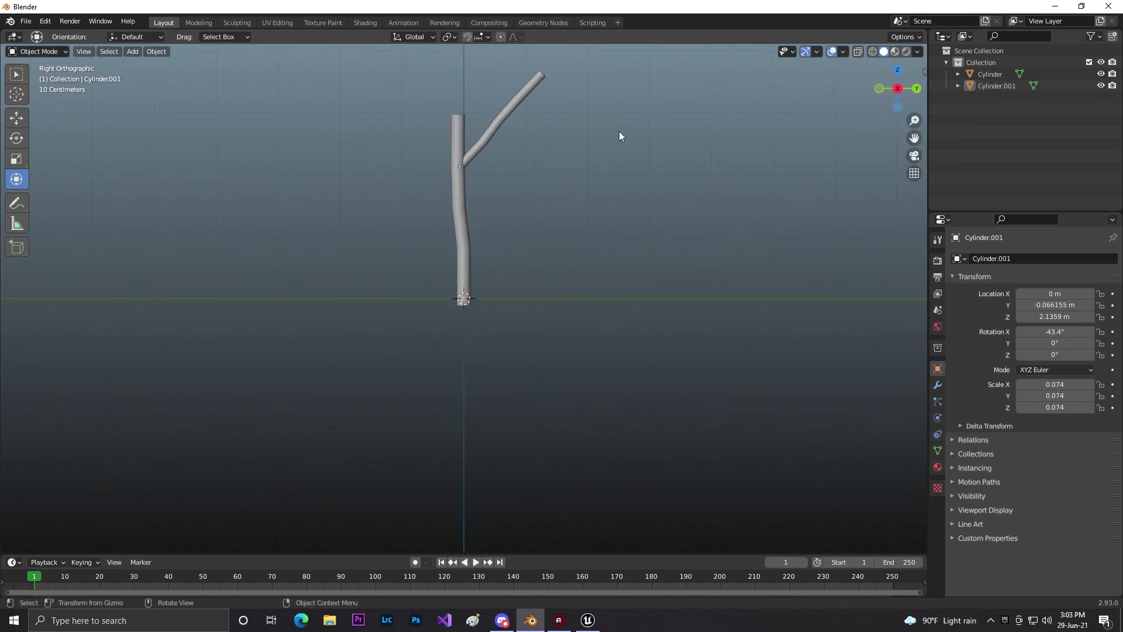
pyautogui.keyDown('shift'); pyautogui.moveTo(644, 144); pyautogui.dragTo(633, 237, button='middle'); pyautogui.keyUp('shift')
pyautogui.click(517, 225)
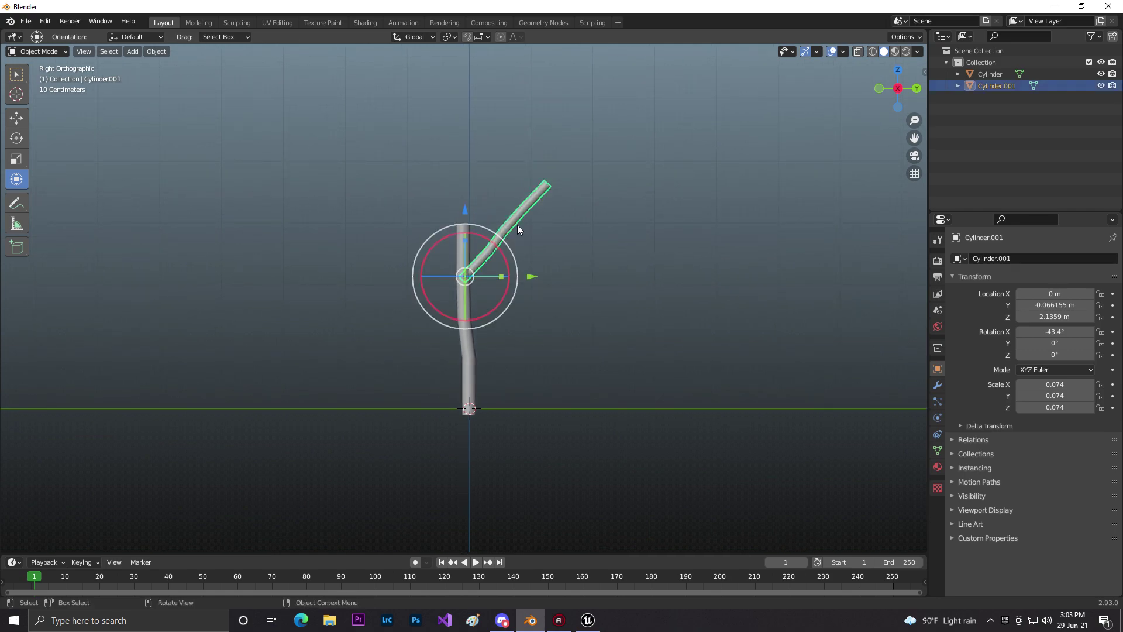
pyautogui.hotkey('shift', 'd')
pyautogui.rightClick(529, 268)
pyautogui.press('g')
pyautogui.click(457, 270)
pyautogui.press('r')
pyautogui.click(320, 228)
# Resize the left branch and fit it lower onto the trunk.
pyautogui.press('s')
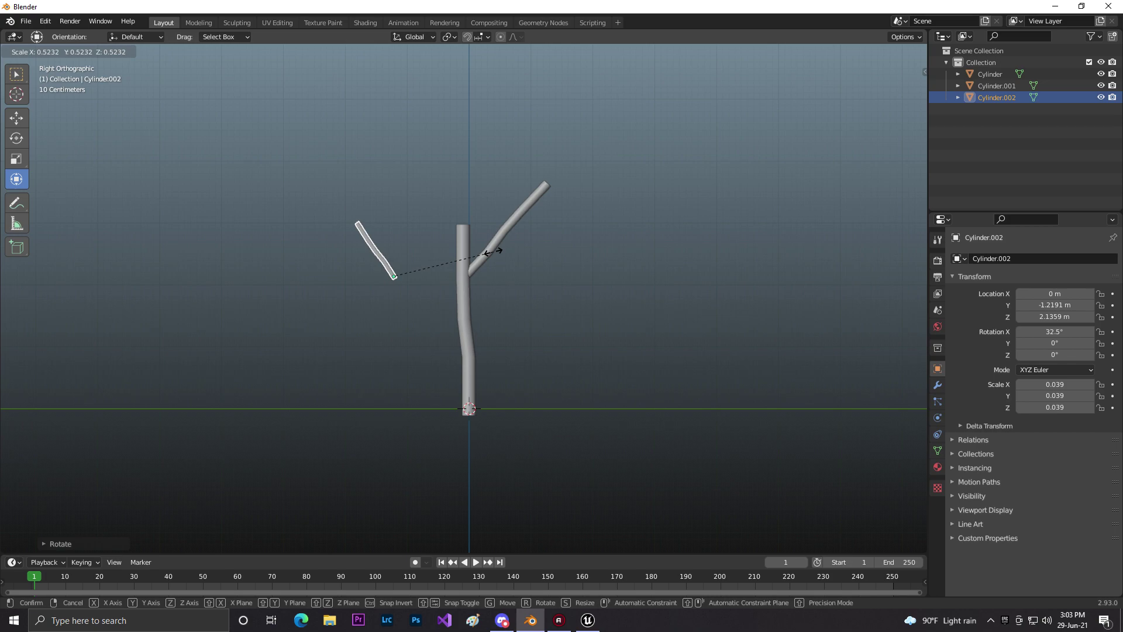
pyautogui.click(469, 262)
pyautogui.press('s')
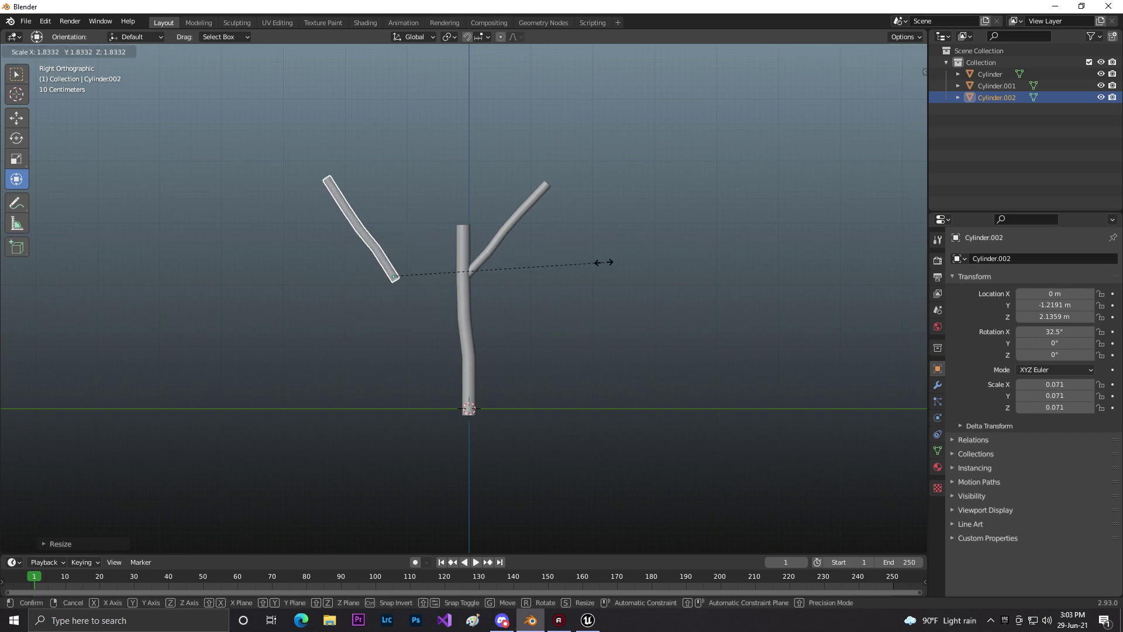
pyautogui.click(549, 259)
pyautogui.press('g')
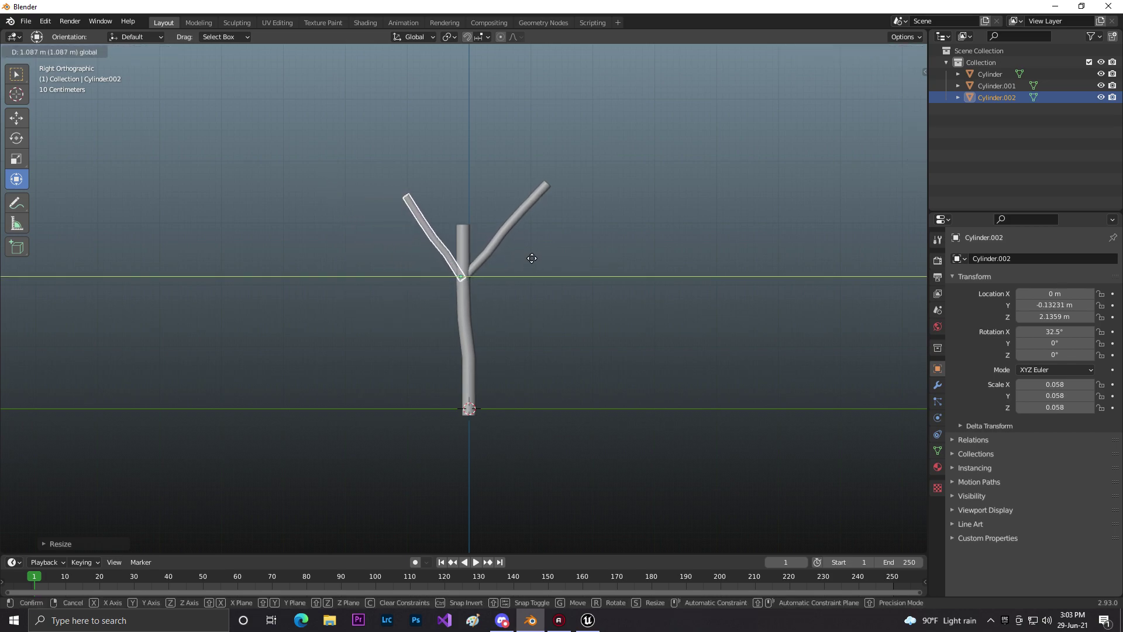
pyautogui.click(533, 257)
pyautogui.click(595, 238)
pyautogui.click(429, 233)
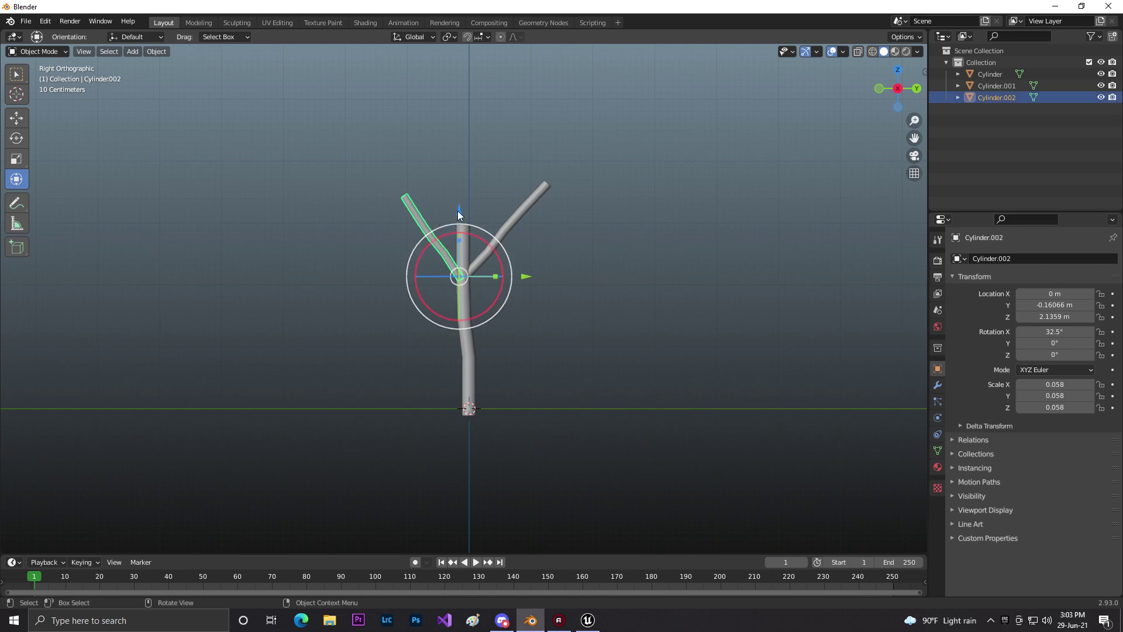
pyautogui.moveTo(460, 211); pyautogui.dragTo(461, 229)
# Add a higher, left-leaning branch copy scaled to 0.063 onto the trunk.
pyautogui.click(497, 220)
pyautogui.click(509, 221)
pyautogui.hotkey('shift', 'd')
pyautogui.rightClick(592, 260)
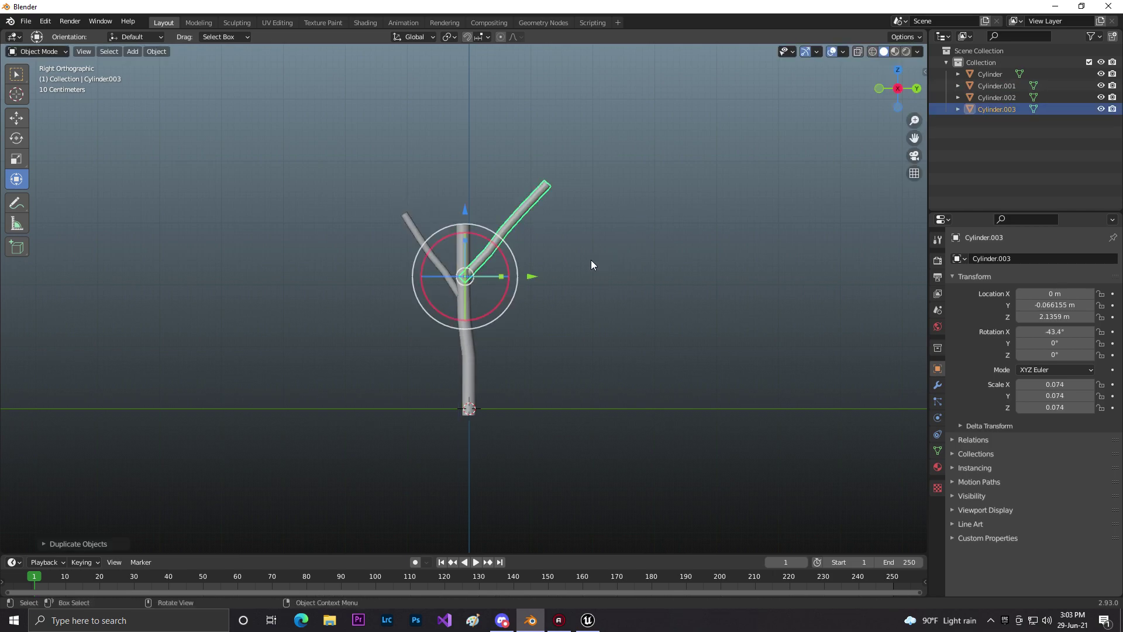
pyautogui.press('g')
pyautogui.click(435, 170)
pyautogui.press('s')
pyautogui.rightClick(470, 176)
pyautogui.press('s')
pyautogui.click(461, 187)
pyautogui.moveTo(457, 191); pyautogui.dragTo(403, 186)
pyautogui.moveTo(507, 230); pyautogui.dragTo(532, 230)
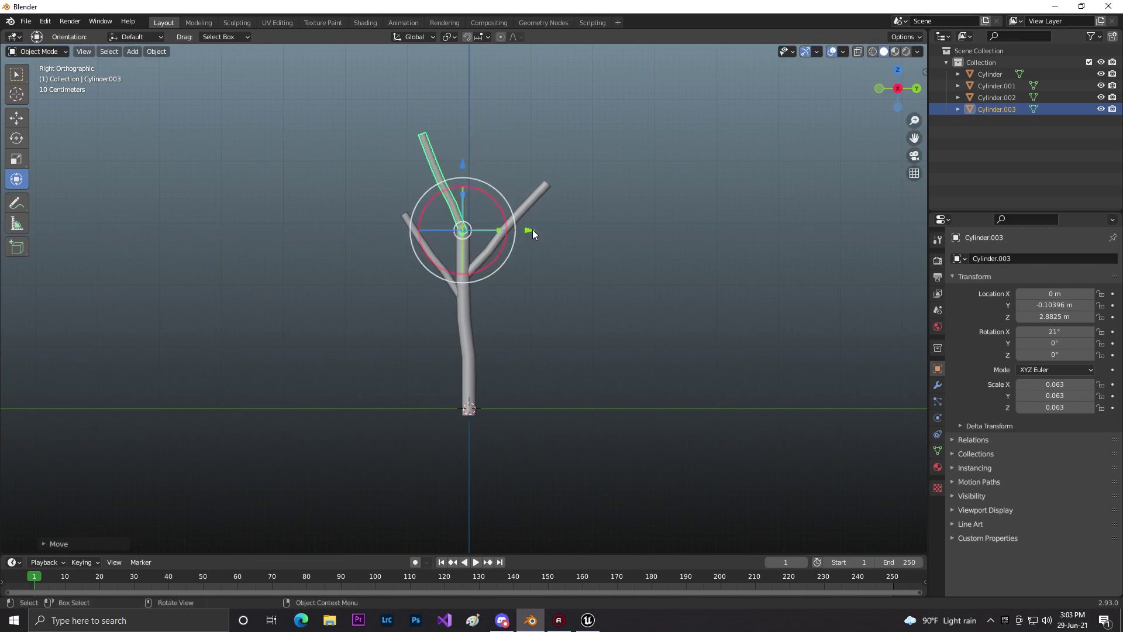
pyautogui.click(616, 183)
# Duplicate the upper-left and right branches and rotate the copies around the trunk.
pyautogui.moveTo(617, 187); pyautogui.dragTo(549, 228, button='middle')
pyautogui.click(452, 193)
pyautogui.keyDown('shift'); pyautogui.click(494, 254); pyautogui.keyUp('shift')
pyautogui.hotkey('shift', 'd')
pyautogui.rightClick(904, 140)
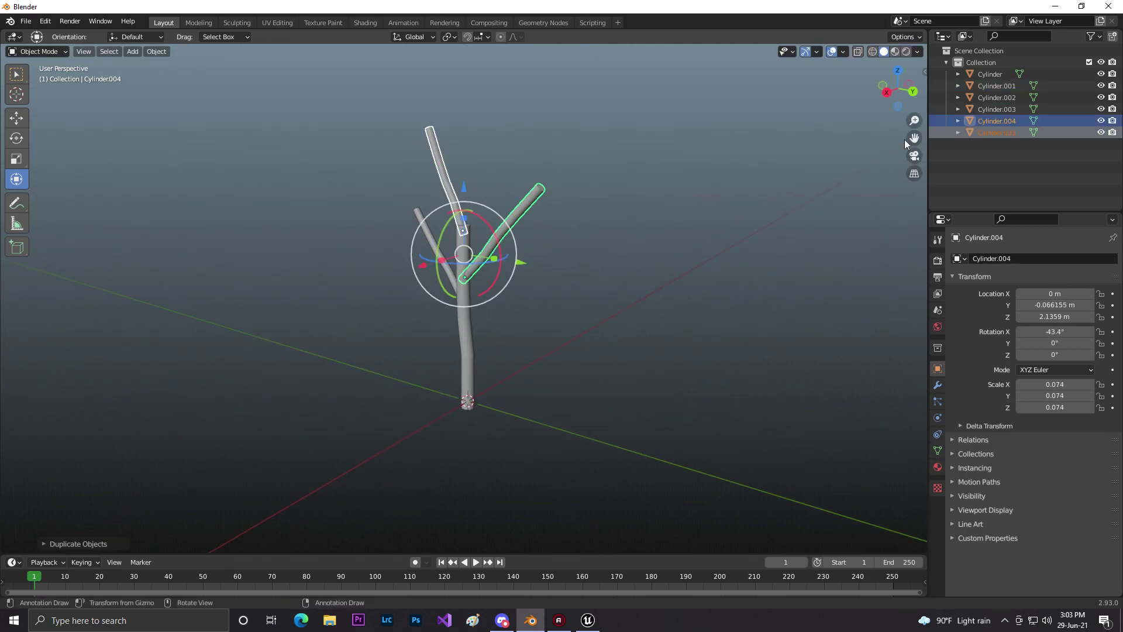
pyautogui.click(917, 89)
pyautogui.moveTo(466, 269); pyautogui.dragTo(602, 265, button='middle')
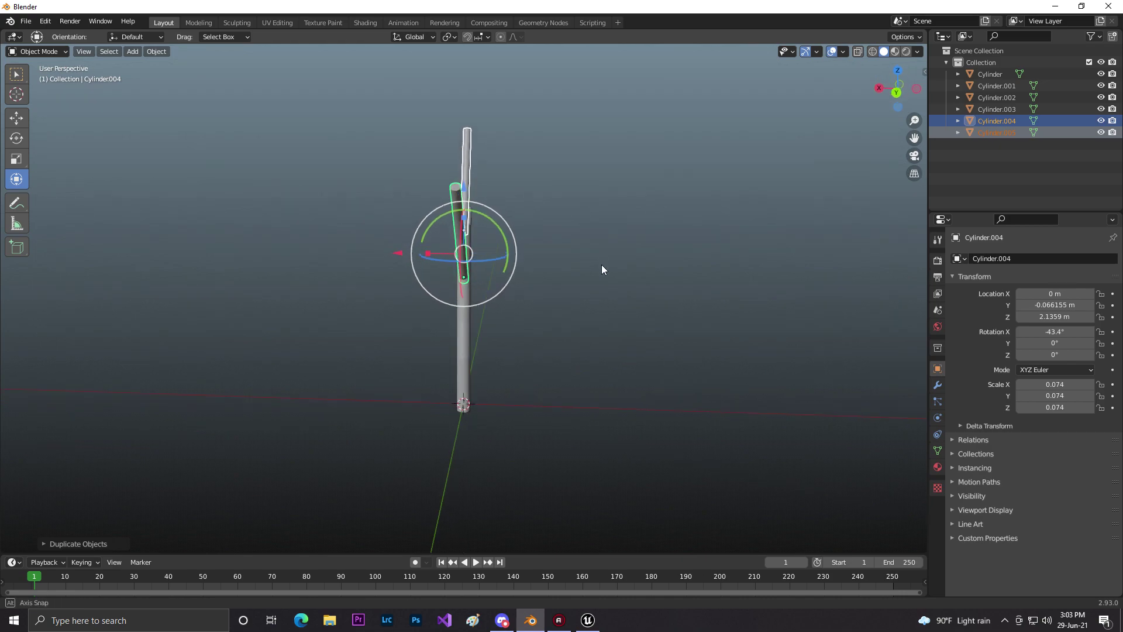
pyautogui.moveTo(447, 264); pyautogui.dragTo(509, 271)
pyautogui.click(615, 276)
pyautogui.moveTo(615, 276); pyautogui.dragTo(435, 157, button='middle')
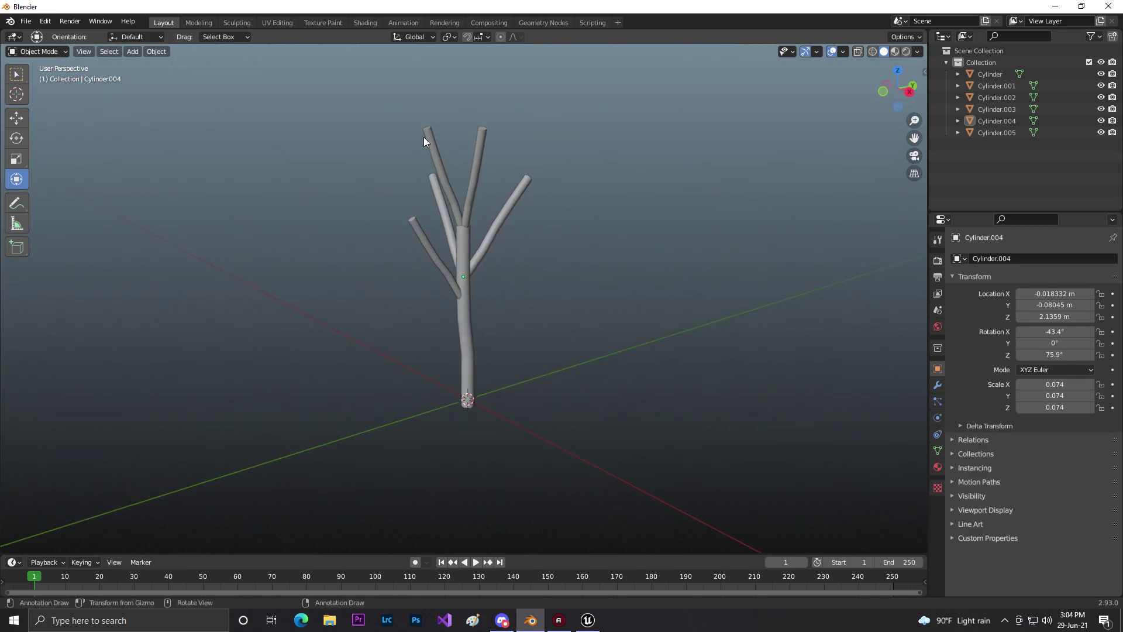
pyautogui.click(138, 50)
# Add an ico sphere, raise it to the branch tops, flatten it over the left branches.
pyautogui.moveTo(142, 63)
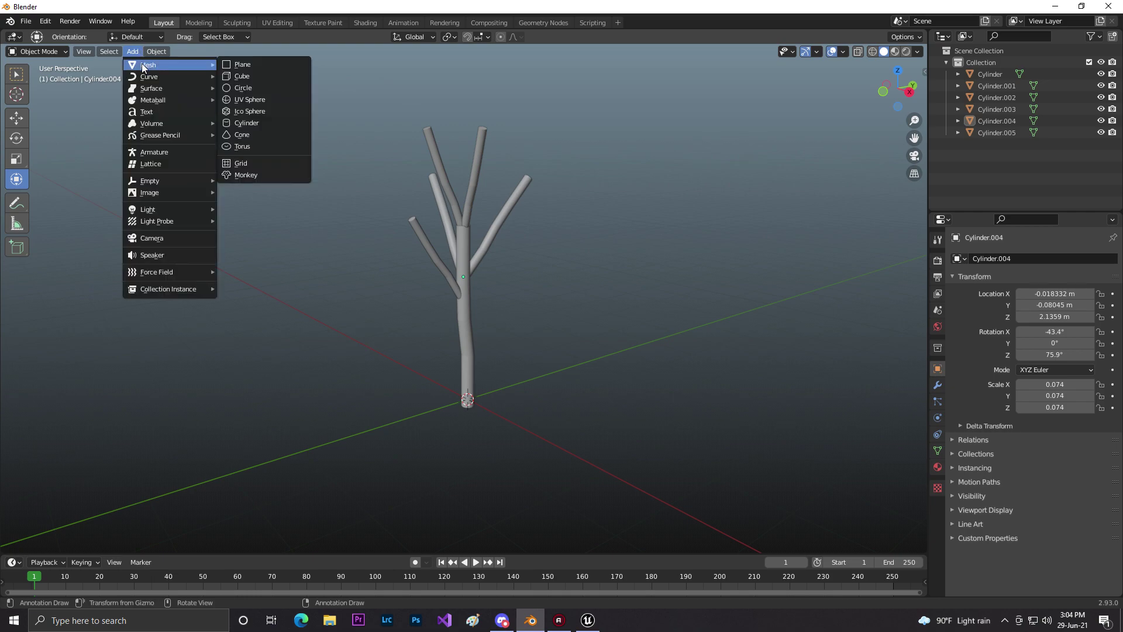
pyautogui.click(261, 112)
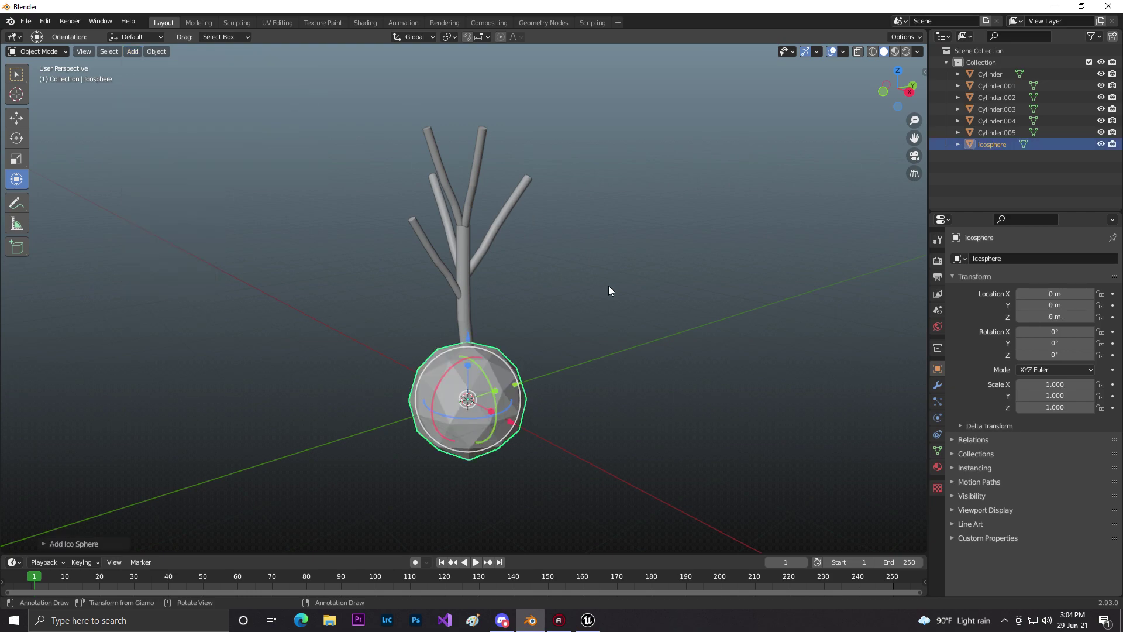
pyautogui.click(42, 542)
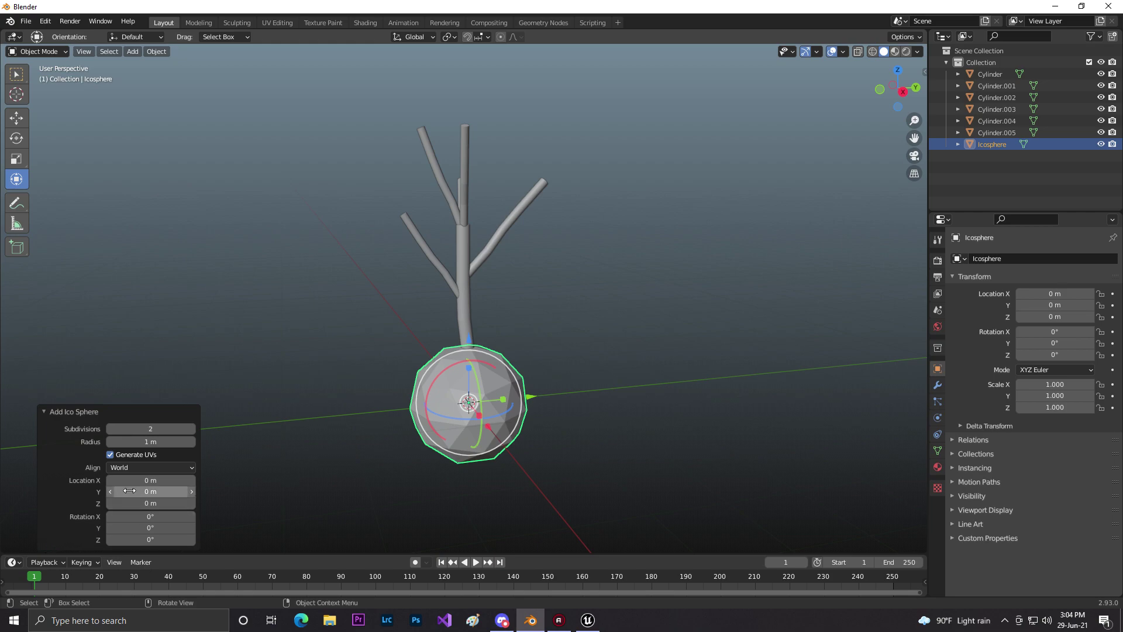
pyautogui.press('g')
pyautogui.press('z')
pyautogui.click(599, 149)
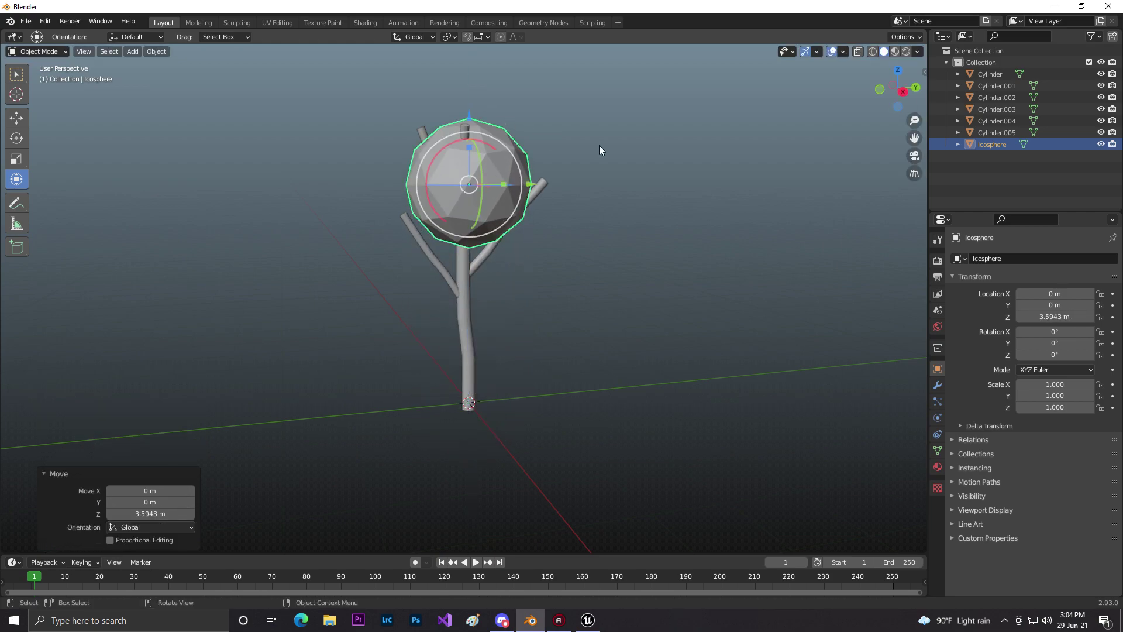
pyautogui.moveTo(469, 148); pyautogui.dragTo(469, 157)
pyautogui.moveTo(637, 176); pyautogui.dragTo(724, 175, button='middle')
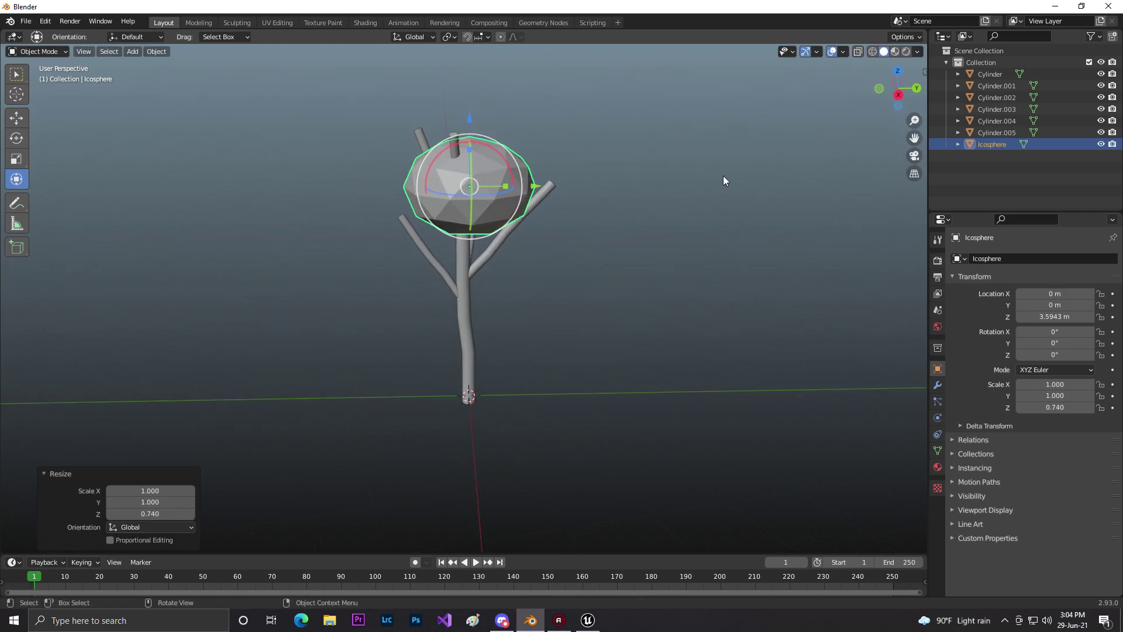
pyautogui.moveTo(536, 186); pyautogui.dragTo(448, 186)
pyautogui.click(640, 206)
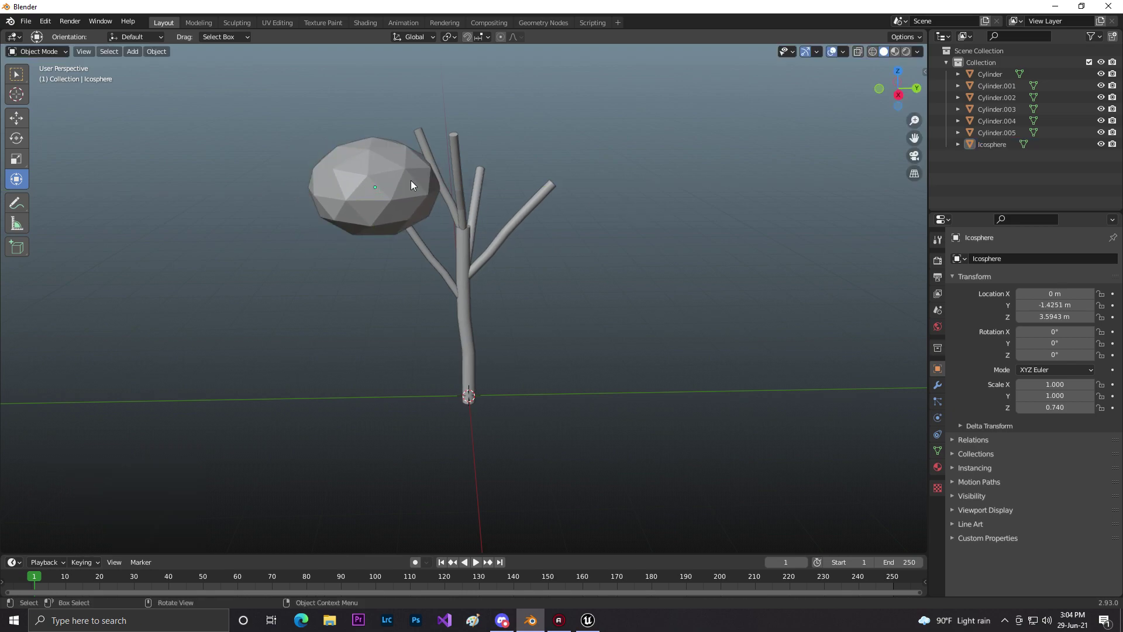
# Duplicate the sphere over the right branches, then resize, raise, tilt and flatten it.
pyautogui.click(898, 93)
pyautogui.click(322, 178)
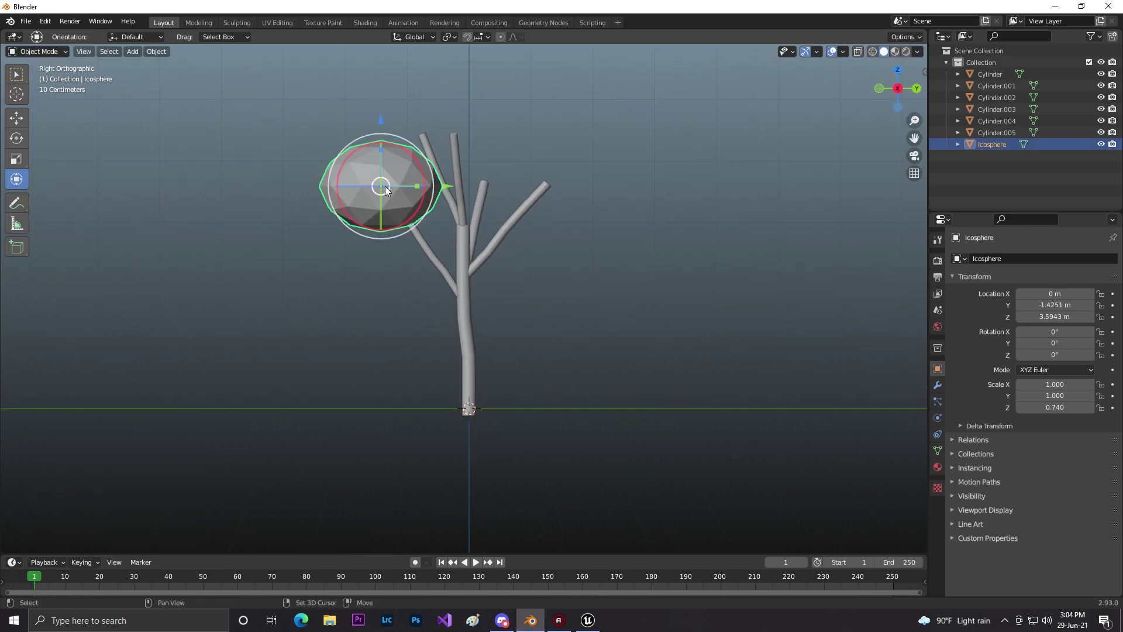
pyautogui.hotkey('shift', 'd')
pyautogui.rightClick(515, 201)
pyautogui.moveTo(447, 186); pyautogui.dragTo(602, 183)
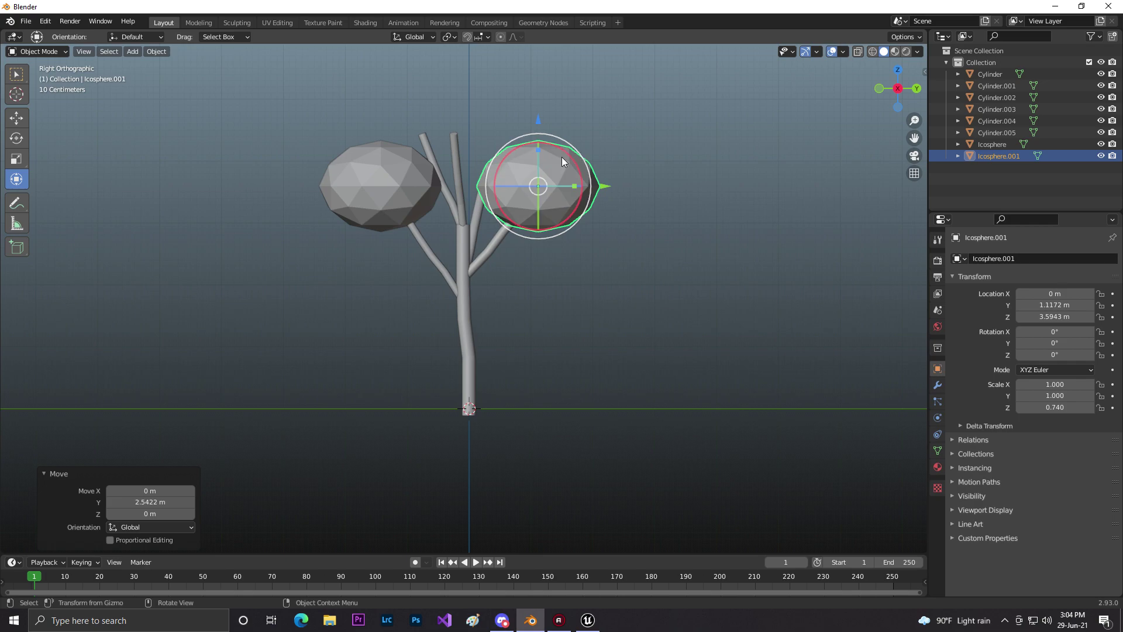
pyautogui.press('s')
pyautogui.click(611, 149)
pyautogui.moveTo(534, 116); pyautogui.dragTo(508, 135)
pyautogui.moveTo(576, 137); pyautogui.dragTo(592, 133)
pyautogui.moveTo(539, 102); pyautogui.dragTo(537, 109)
pyautogui.moveTo(607, 138); pyautogui.dragTo(515, 137)
pyautogui.click(685, 156)
# Duplicate the right-hand sphere, shifting the copy left and squashing it.
pyautogui.click(547, 141)
pyautogui.hotkey('shift', 'd')
pyautogui.rightClick(598, 139)
pyautogui.moveTo(449, 100); pyautogui.dragTo(445, 114)
pyautogui.click(647, 207)
pyautogui.moveTo(647, 207); pyautogui.dragTo(434, 163, button='middle')
# Duplicate the front sphere, placing the copy lower right, rotated and smaller.
pyautogui.click(434, 168)
pyautogui.hotkey('shift', 'd')
pyautogui.rightClick(504, 219)
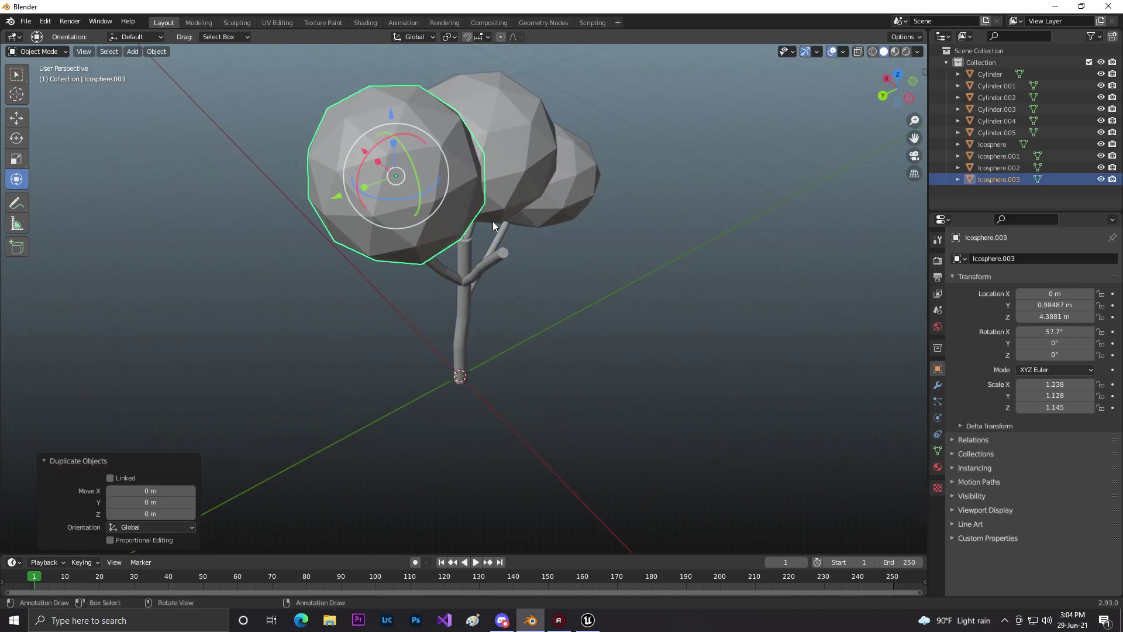
pyautogui.press('g')
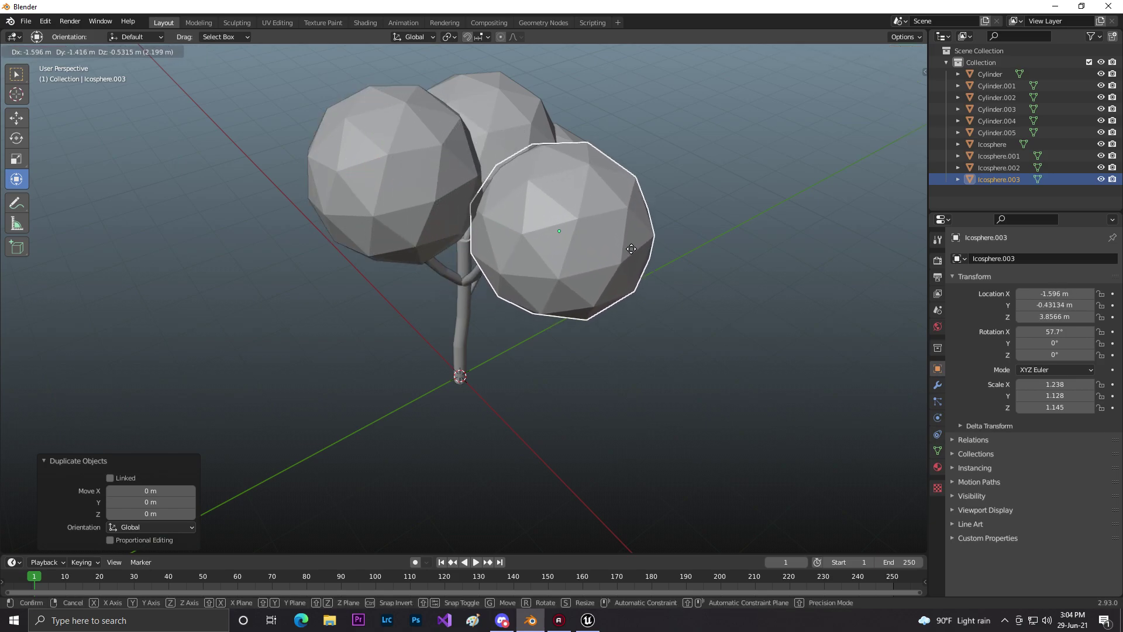
pyautogui.click(610, 248)
pyautogui.moveTo(527, 267); pyautogui.dragTo(535, 216)
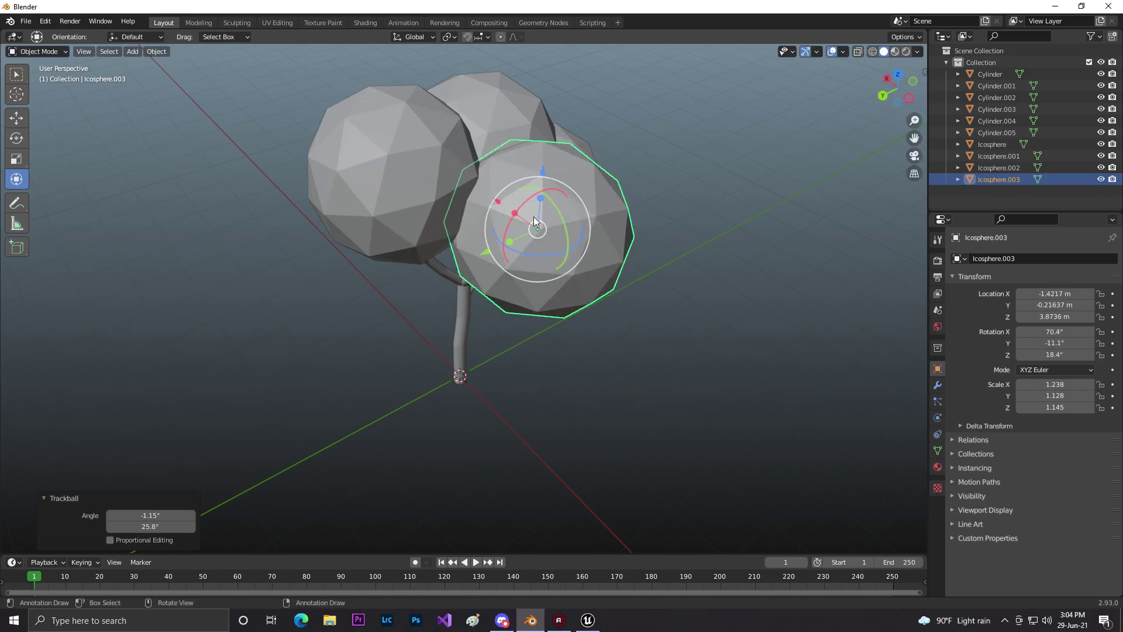
pyautogui.press('s')
pyautogui.click(524, 223)
pyautogui.click(720, 245)
pyautogui.moveTo(721, 245); pyautogui.dragTo(474, 209, button='middle')
# Join all the branches into the trunk Cylinder, with the trunk as the active object.
pyautogui.click(461, 209)
pyautogui.keyDown('shift'); pyautogui.click(461, 209); pyautogui.keyUp('shift')
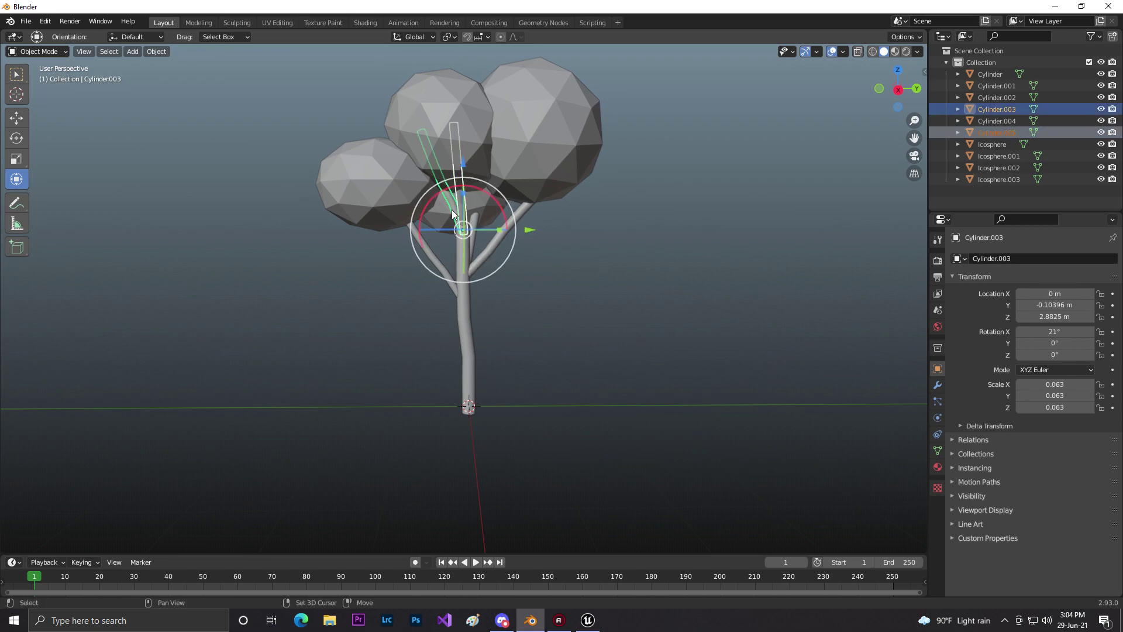
pyautogui.keyDown('shift'); pyautogui.click(430, 273); pyautogui.keyUp('shift')
pyautogui.moveTo(537, 252); pyautogui.dragTo(493, 224, button='middle')
pyautogui.keyDown('shift'); pyautogui.click(494, 237); pyautogui.keyUp('shift')
pyautogui.keyDown('shift'); pyautogui.click(492, 225); pyautogui.keyUp('shift')
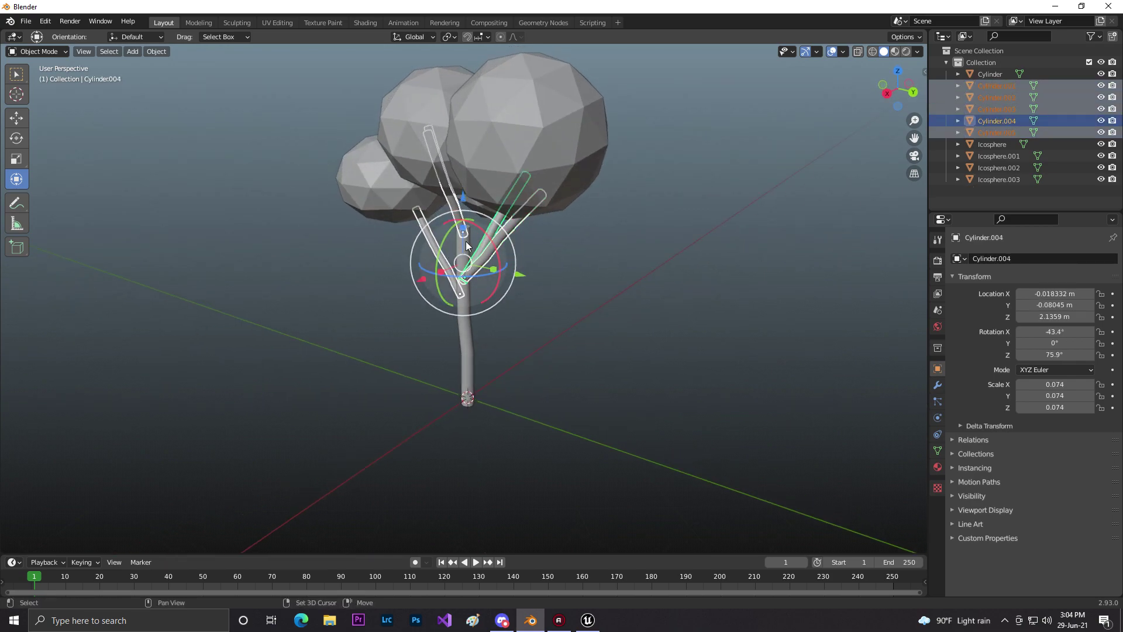
pyautogui.keyDown('shift'); pyautogui.click(461, 246); pyautogui.keyUp('shift')
pyautogui.hotkey('ctrl', 'j')
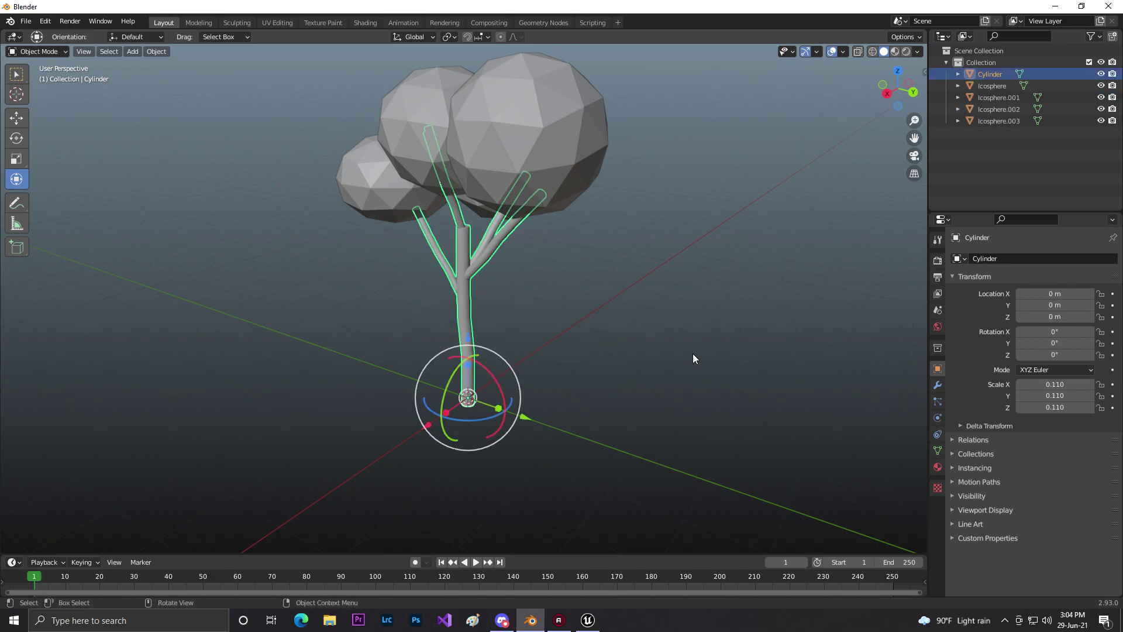
# Join the four canopy spheres into a single Icosphere.003 object.
pyautogui.click(693, 353)
pyautogui.click(529, 120)
pyautogui.keyDown('shift'); pyautogui.click(433, 170); pyautogui.keyUp('shift')
pyautogui.keyDown('shift'); pyautogui.click(363, 175); pyautogui.keyUp('shift')
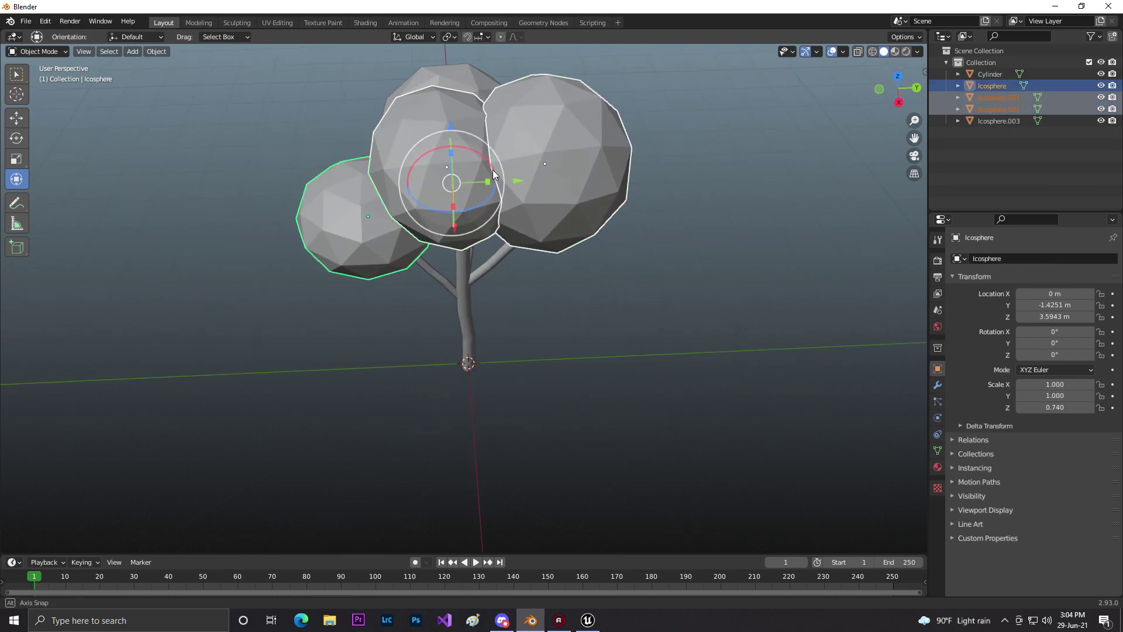
pyautogui.moveTo(363, 175); pyautogui.dragTo(400, 163, button='middle')
pyautogui.keyDown('shift'); pyautogui.click(350, 154); pyautogui.keyUp('shift')
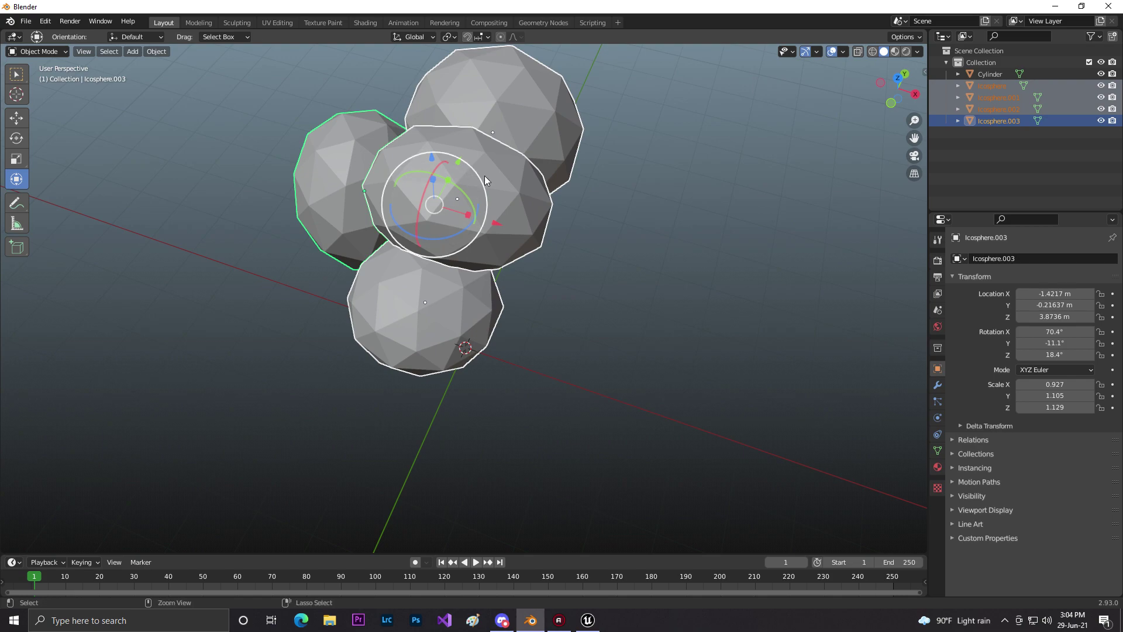
pyautogui.hotkey('ctrl', 'j')
pyautogui.moveTo(612, 221); pyautogui.dragTo(515, 207, button='middle')
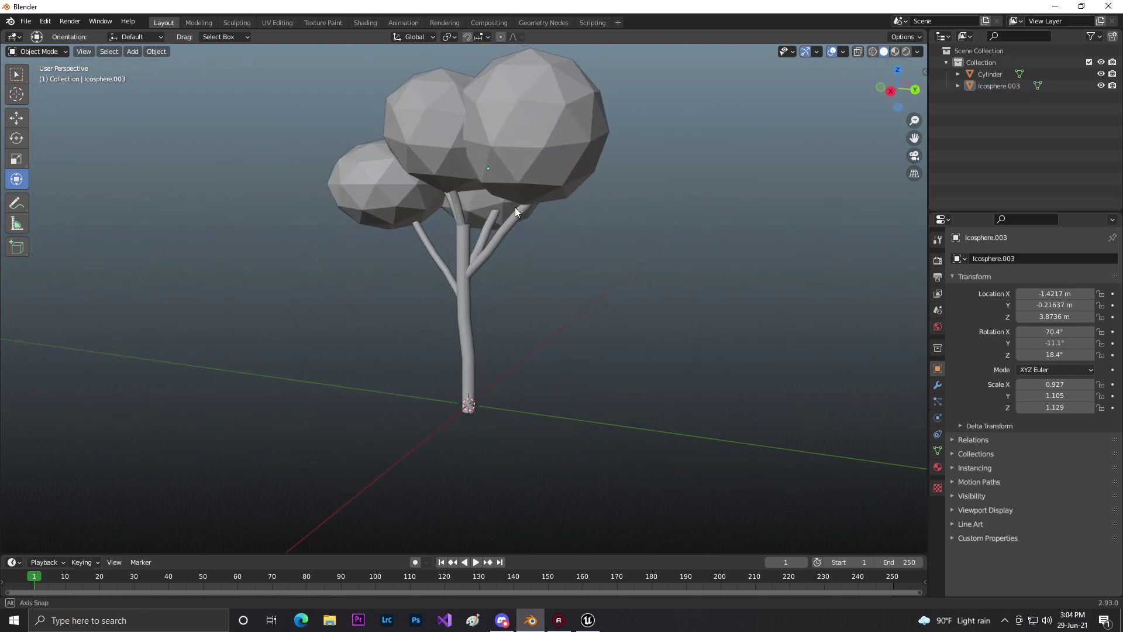
pyautogui.click(454, 241)
pyautogui.click(612, 259)
pyautogui.moveTo(536, 285)
pyautogui.mouseDown(button='middle')
pyautogui.moveTo(429, 299)
pyautogui.moveTo(524, 296)
pyautogui.mouseUp(button='middle')
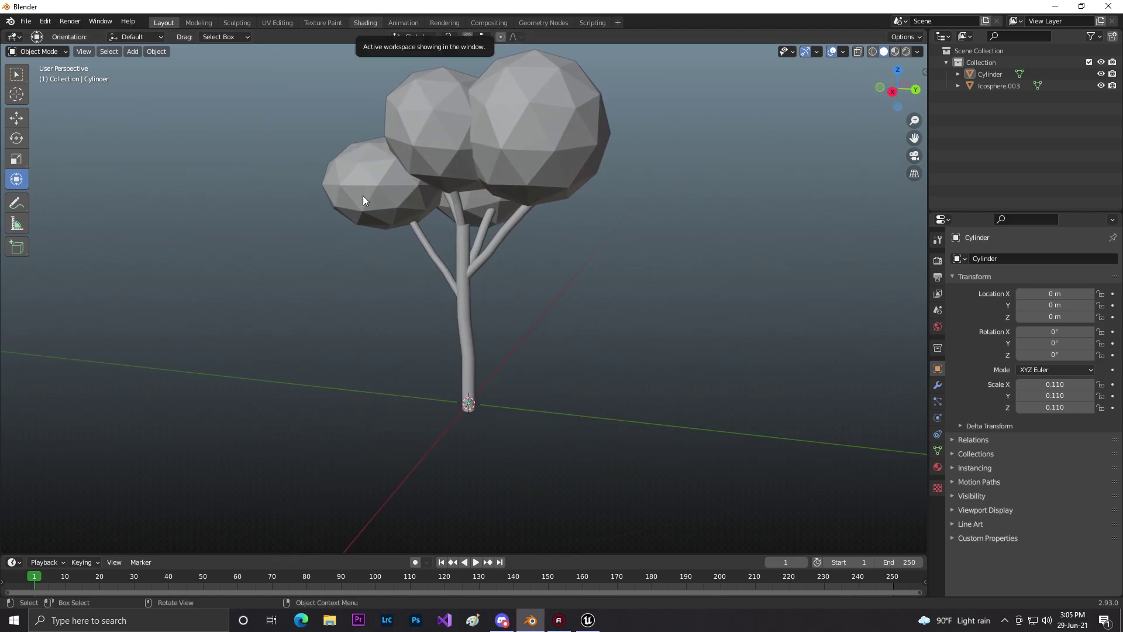
# Show the tree in Blender's Shading workspace, then bring up Unreal's games project templates.
pyautogui.click(365, 22)
pyautogui.keyDown('shift'); pyautogui.moveTo(707, 128); pyautogui.dragTo(673, 143, button='middle'); pyautogui.keyUp('shift')
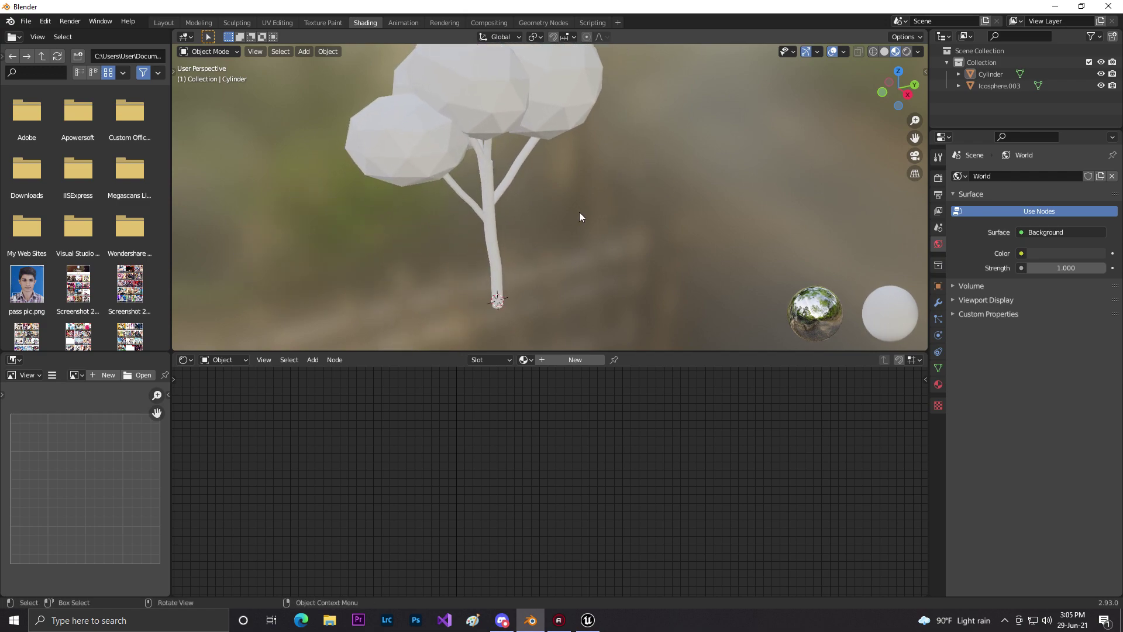
pyautogui.scroll(-2, 543, 257)
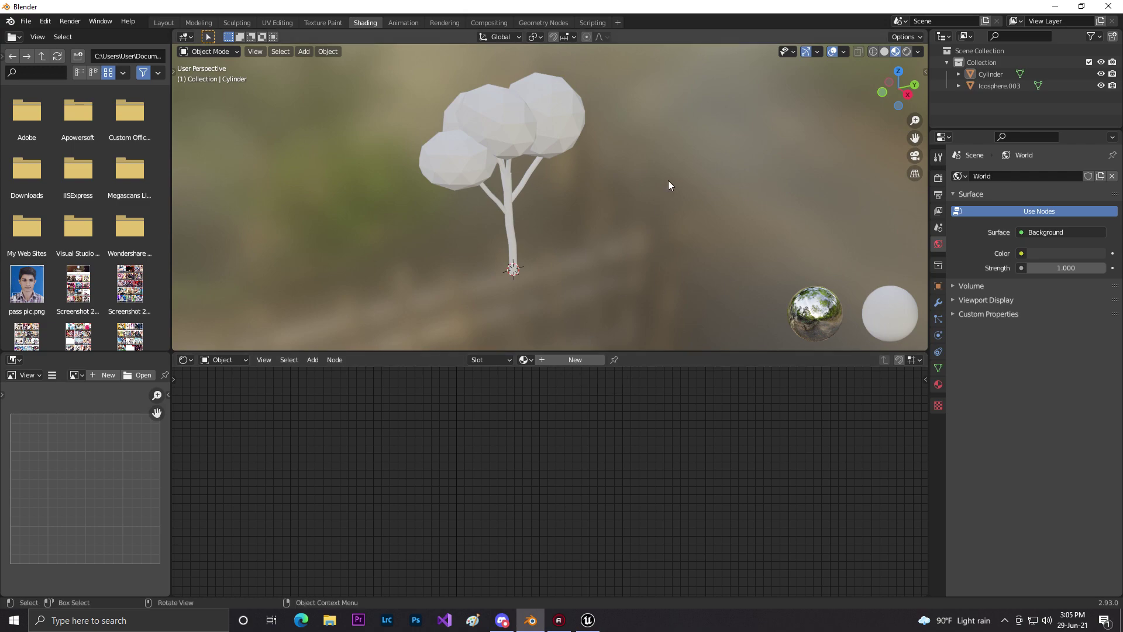
pyautogui.click(591, 622)
pyautogui.click(319, 228)
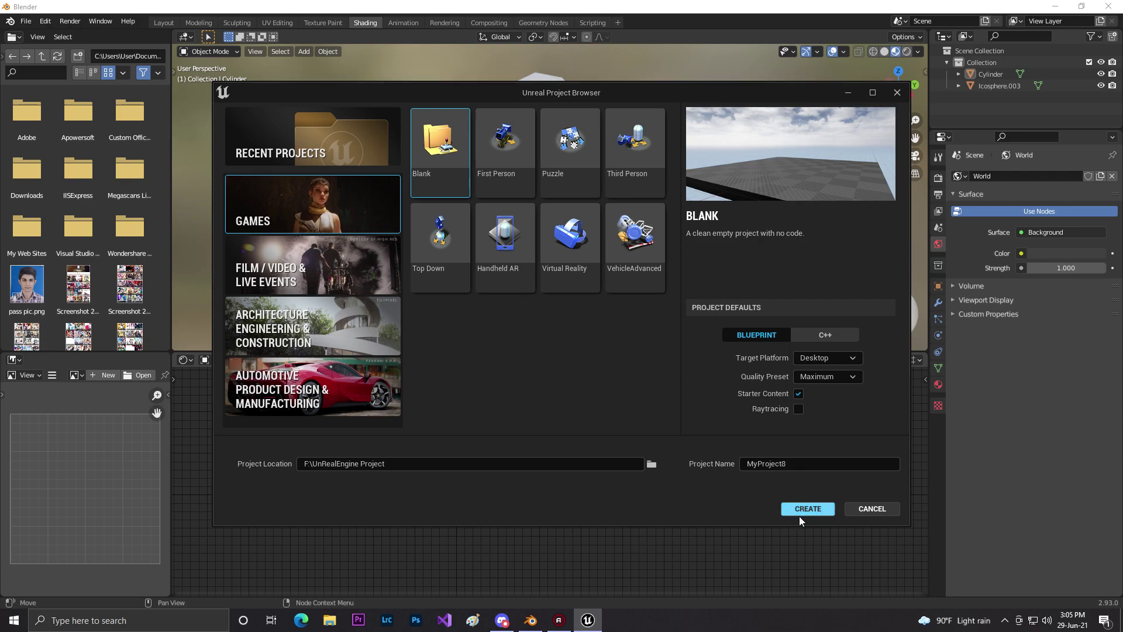
# Turn off Starter Content and create the Blank games project MyProject8.
pyautogui.click(798, 393)
pyautogui.click(800, 512)
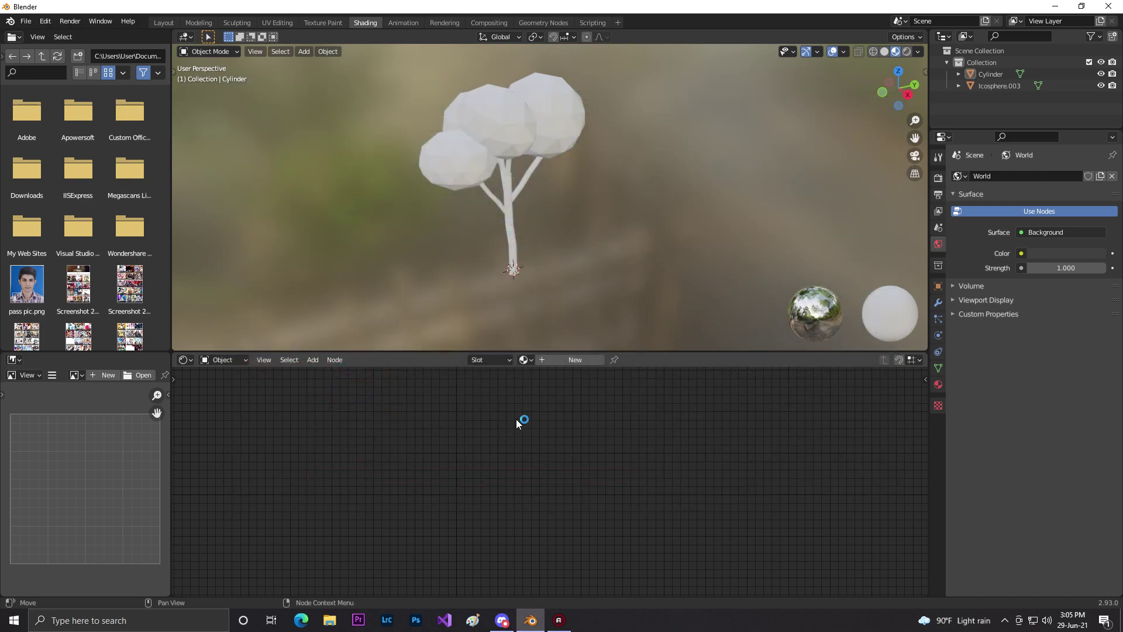
# Give the canopy spheres a new material named mat1.
pyautogui.click(654, 122)
pyautogui.moveTo(636, 140); pyautogui.dragTo(636, 171, button='middle')
pyautogui.click(536, 116)
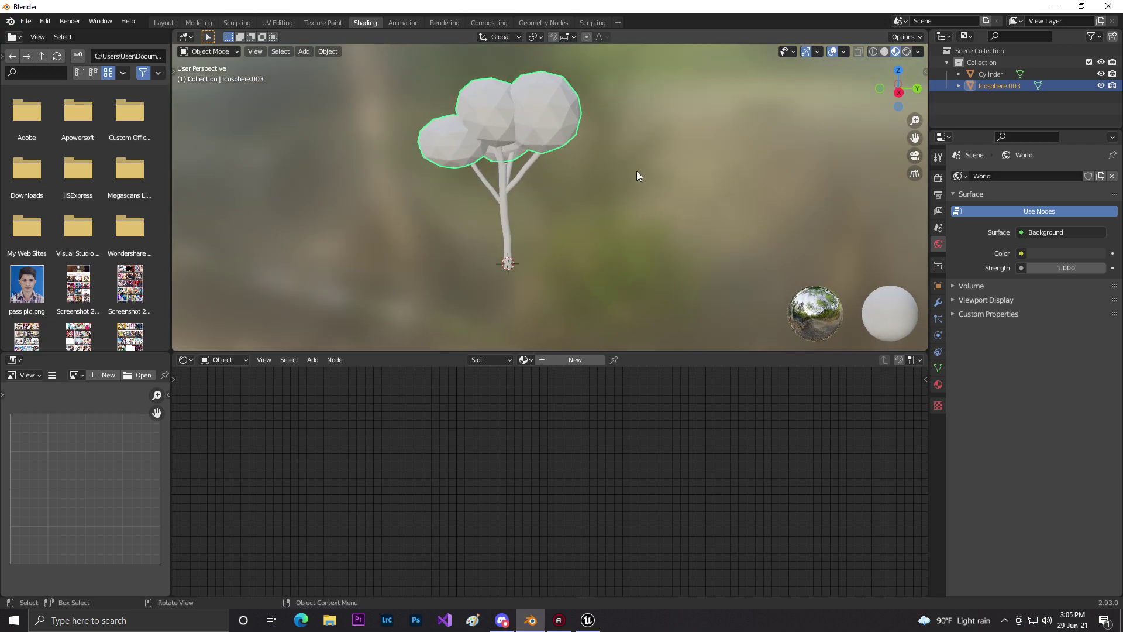
pyautogui.click(579, 360)
pyautogui.click(574, 359)
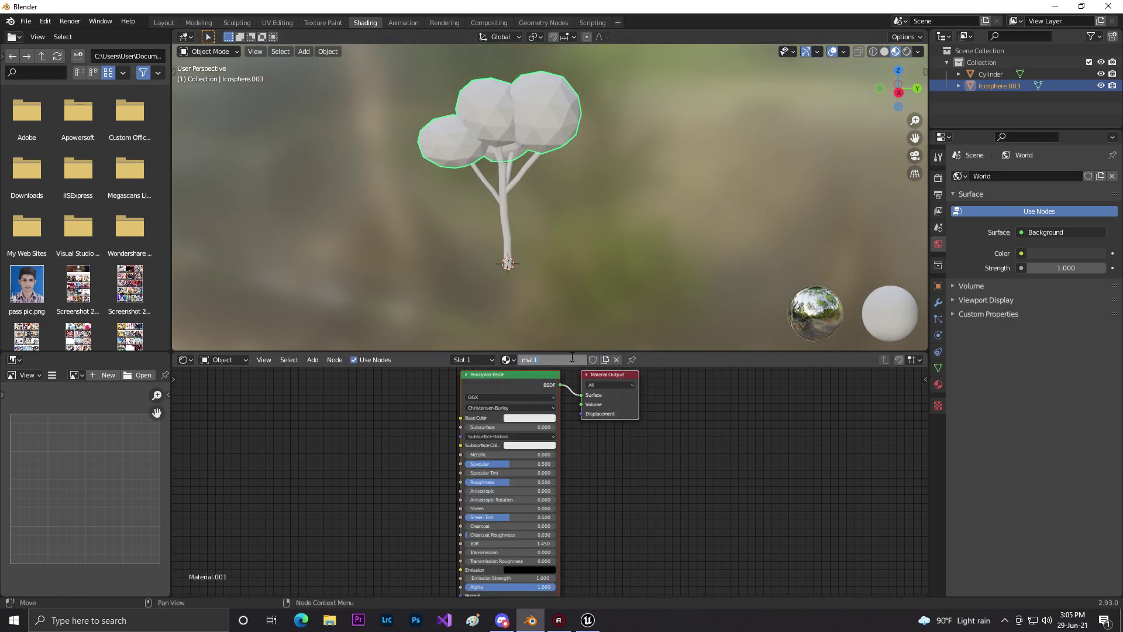
pyautogui.press('Return')
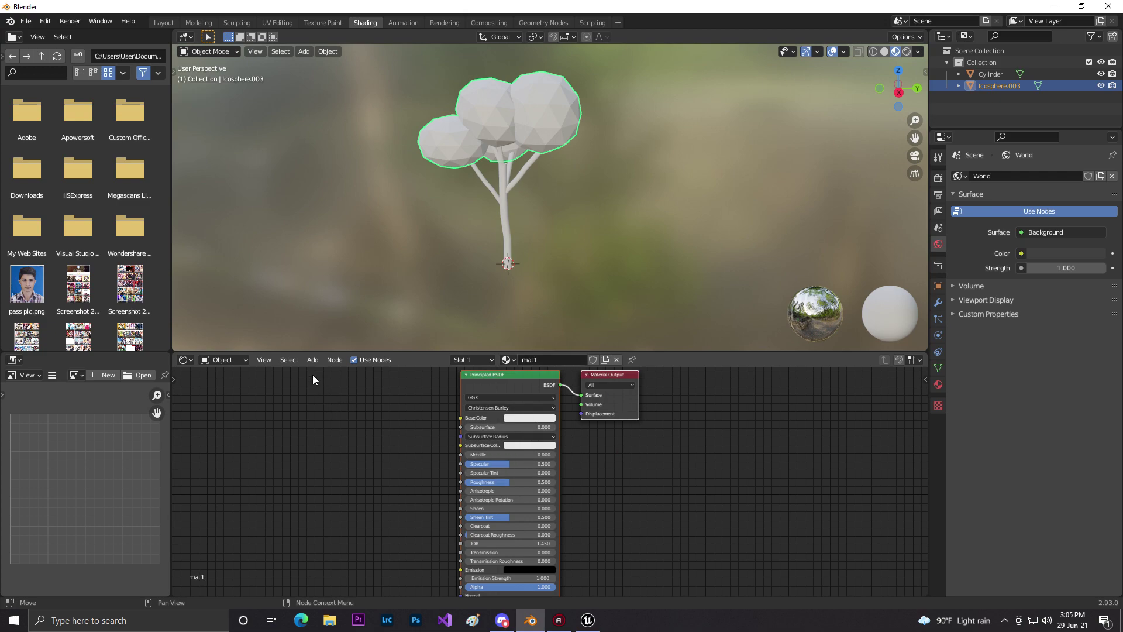
# Add a MixRGB node to the left of mat1's Principled BSDF.
pyautogui.hotkey('shift', 'a')
pyautogui.click(336, 376)
pyautogui.write('mix')
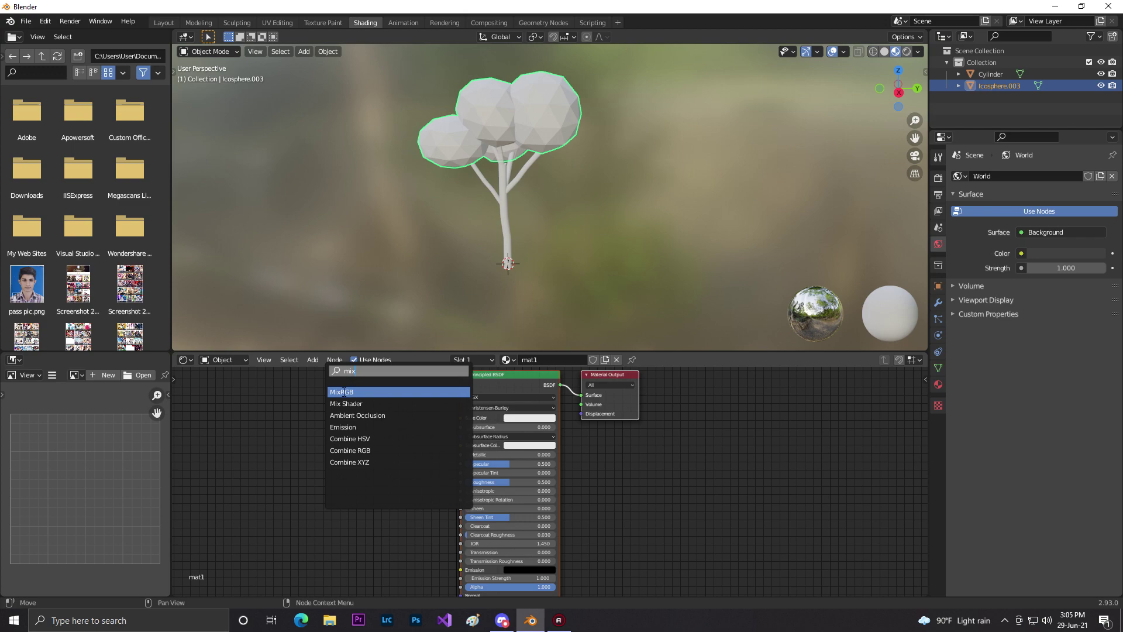
pyautogui.click(343, 392)
pyautogui.click(345, 411)
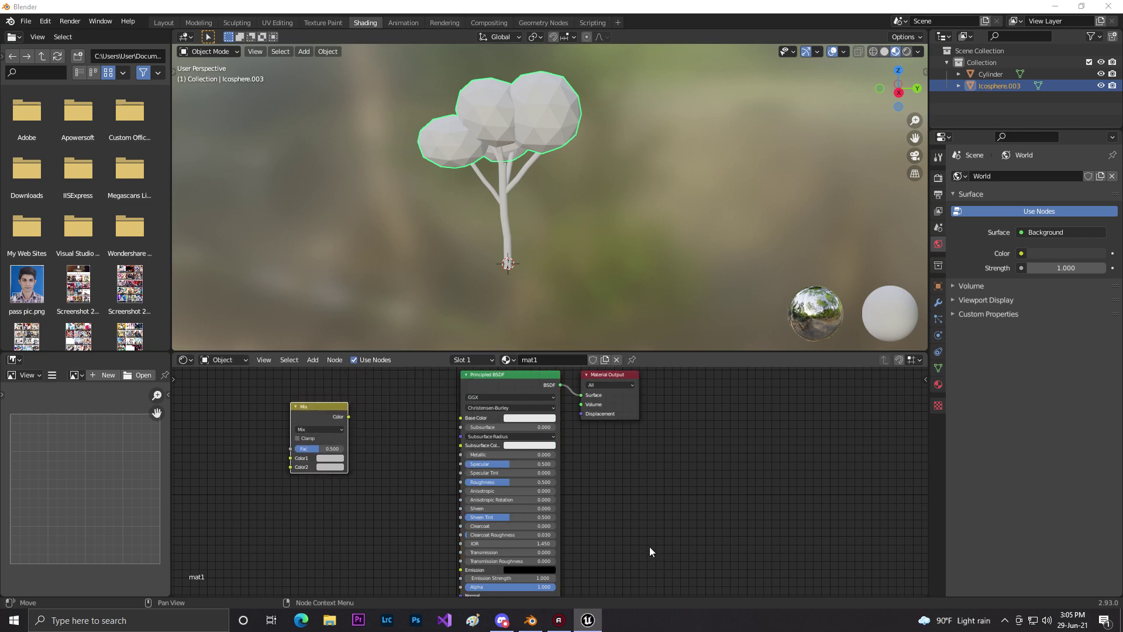
pyautogui.hotkey('alt', 'Tab')
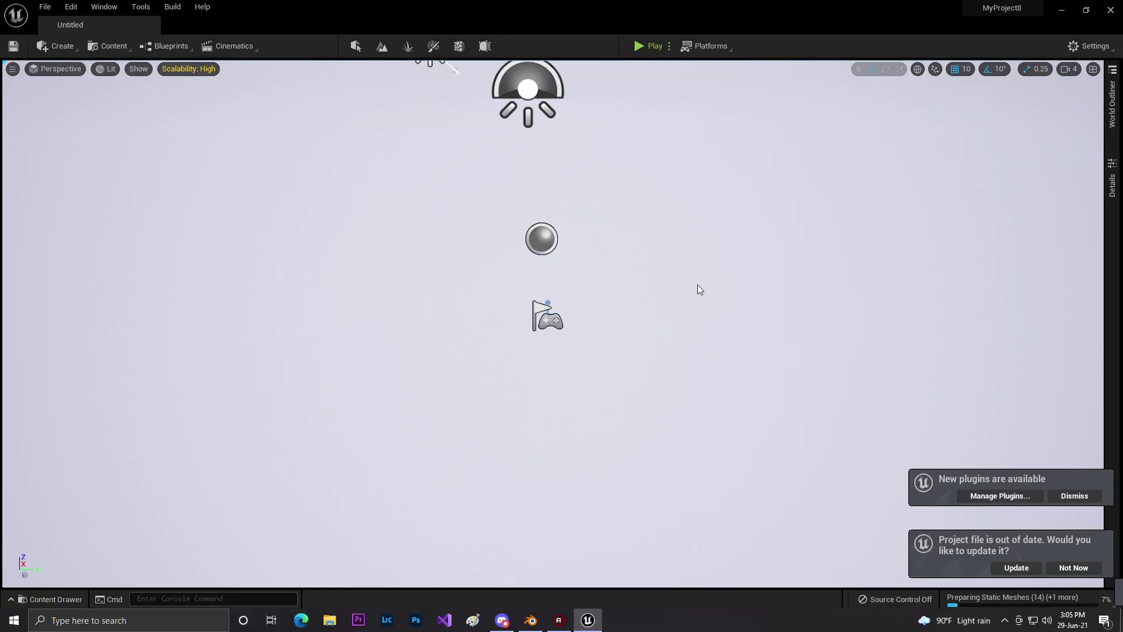
# Dismiss Unreal's update and plugin notices, view the floor, then link Blender's Mix Color to Base Color.
pyautogui.rightClick(668, 273)
pyautogui.click(1082, 531)
pyautogui.click(1072, 483)
pyautogui.moveTo(947, 401)
pyautogui.mouseDown(button='right')
pyautogui.moveTo(895, 422)
pyautogui.moveTo(936, 412)
pyautogui.moveTo(942, 398)
pyautogui.mouseUp(button='right')
pyautogui.press('s')
pyautogui.press('w')
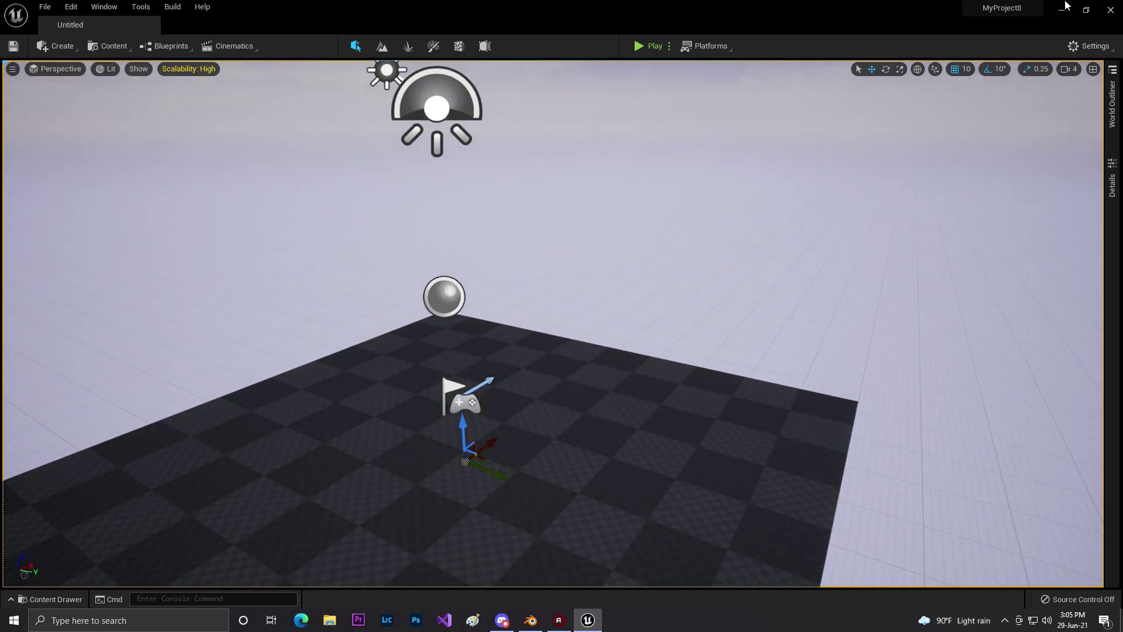
pyautogui.click(1063, 8)
pyautogui.moveTo(348, 417); pyautogui.dragTo(460, 417)
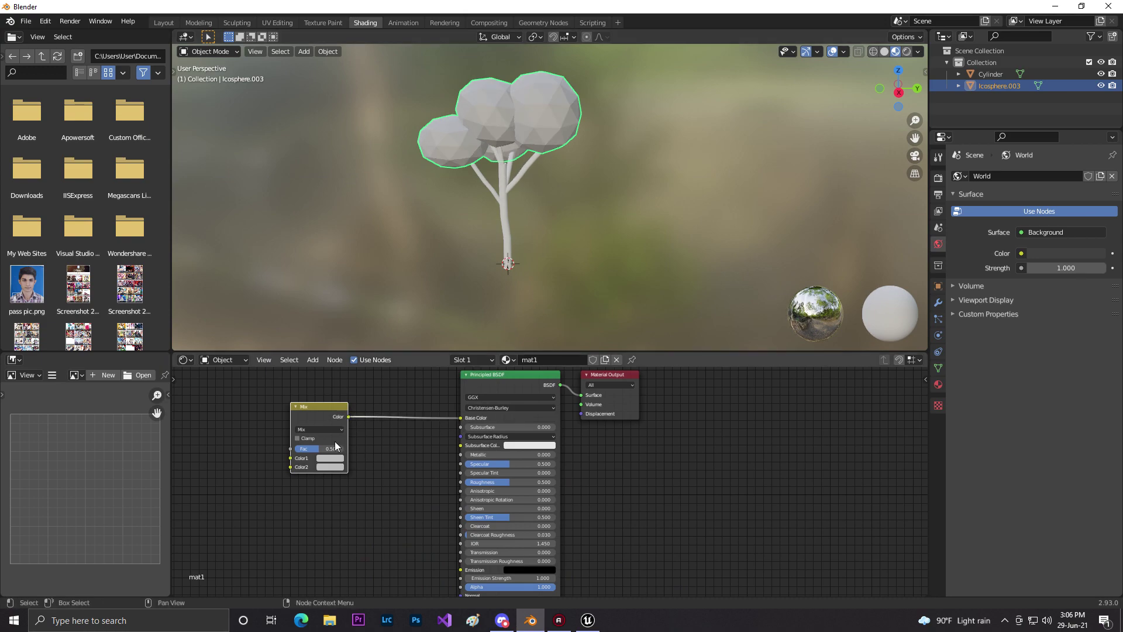
# Set the canopy Mix node's Color1 and Color2 to two light greens.
pyautogui.click(334, 458)
pyautogui.moveTo(354, 373); pyautogui.dragTo(327, 363)
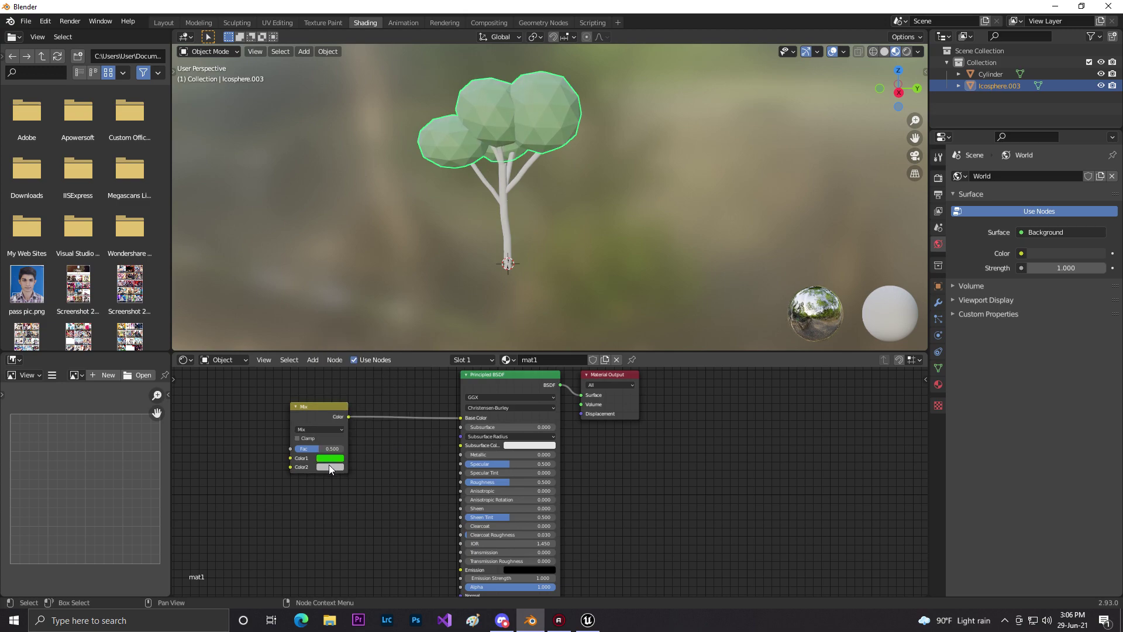
pyautogui.click(329, 467)
pyautogui.moveTo(348, 383)
pyautogui.mouseDown()
pyautogui.moveTo(336, 391)
pyautogui.moveTo(388, 354)
pyautogui.mouseUp()
pyautogui.click(341, 462)
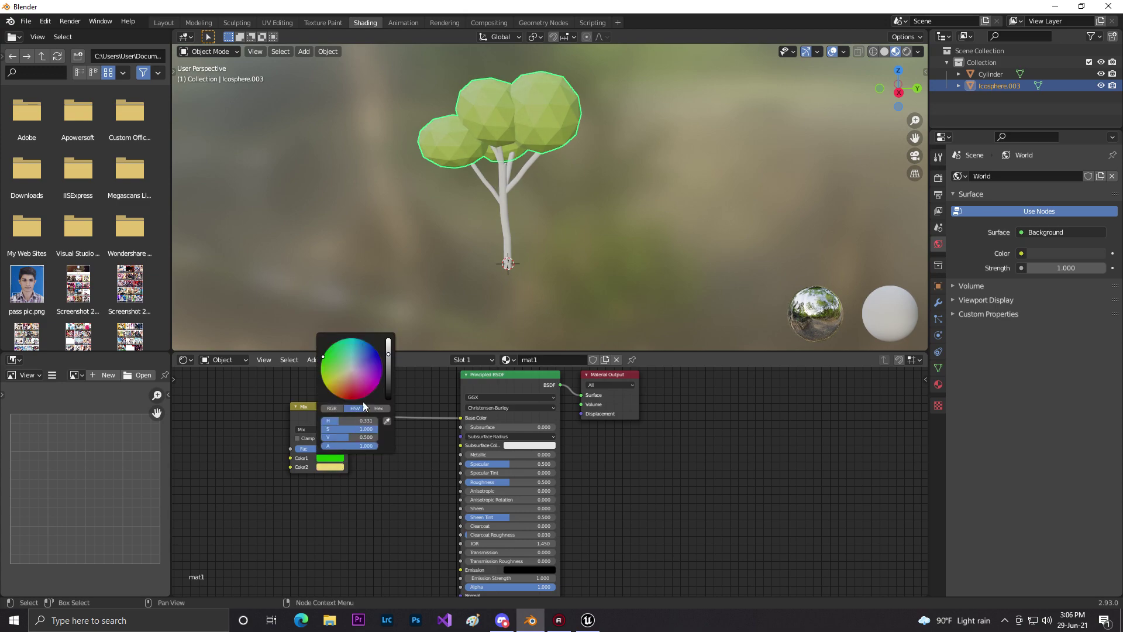
pyautogui.moveTo(388, 350); pyautogui.dragTo(388, 339)
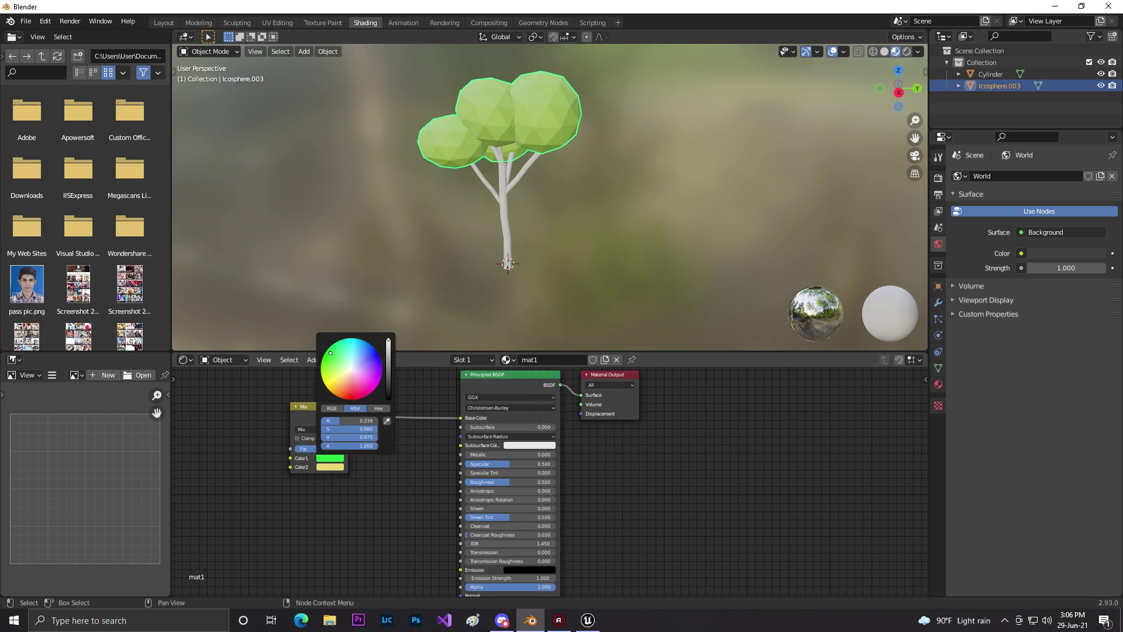
pyautogui.click(639, 160)
pyautogui.moveTo(639, 160); pyautogui.dragTo(654, 124, button='middle')
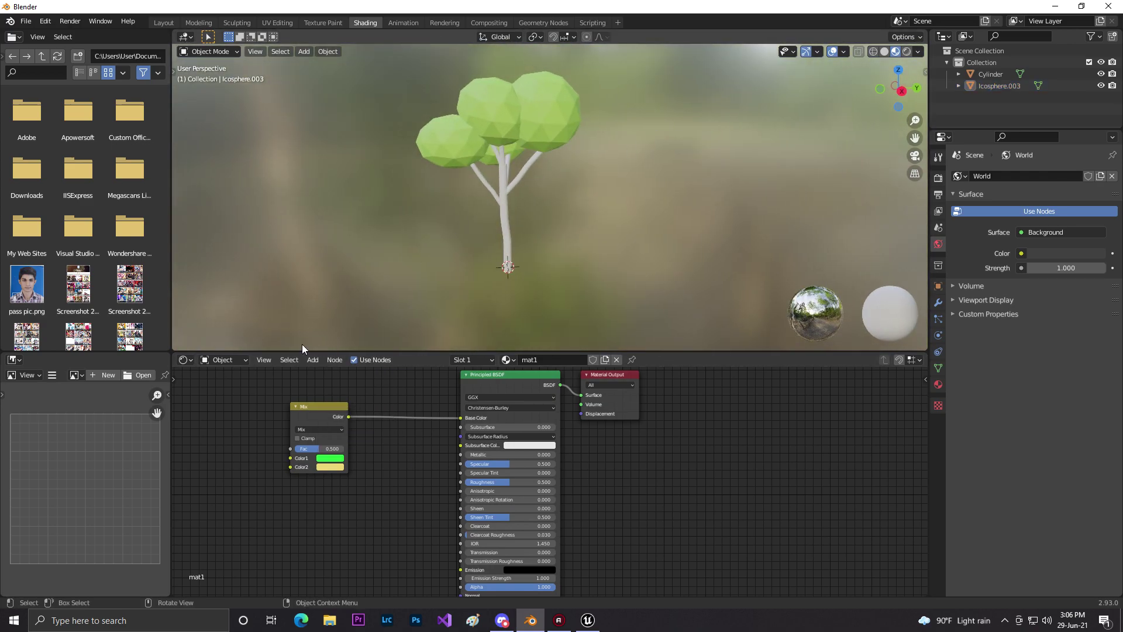
pyautogui.click(339, 461)
pyautogui.click(339, 379)
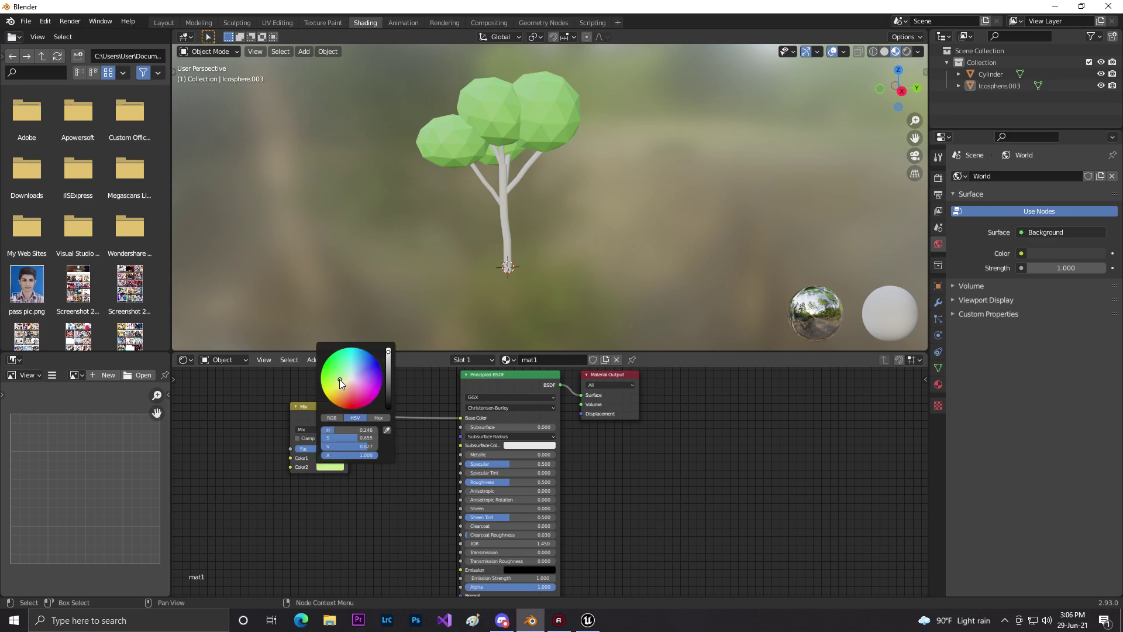
# Lower the leaf material's Roughness to 0.214.
pyautogui.moveTo(655, 260); pyautogui.dragTo(666, 171, button='middle')
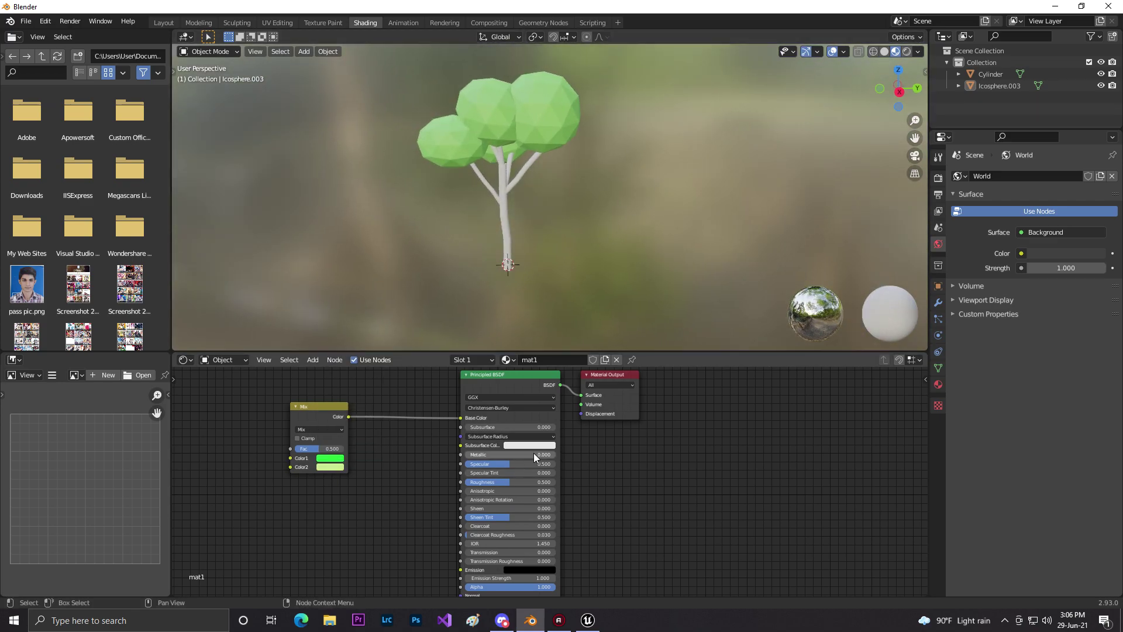
pyautogui.moveTo(501, 482); pyautogui.dragTo(472, 483)
pyautogui.moveTo(636, 199); pyautogui.dragTo(499, 202, button='middle')
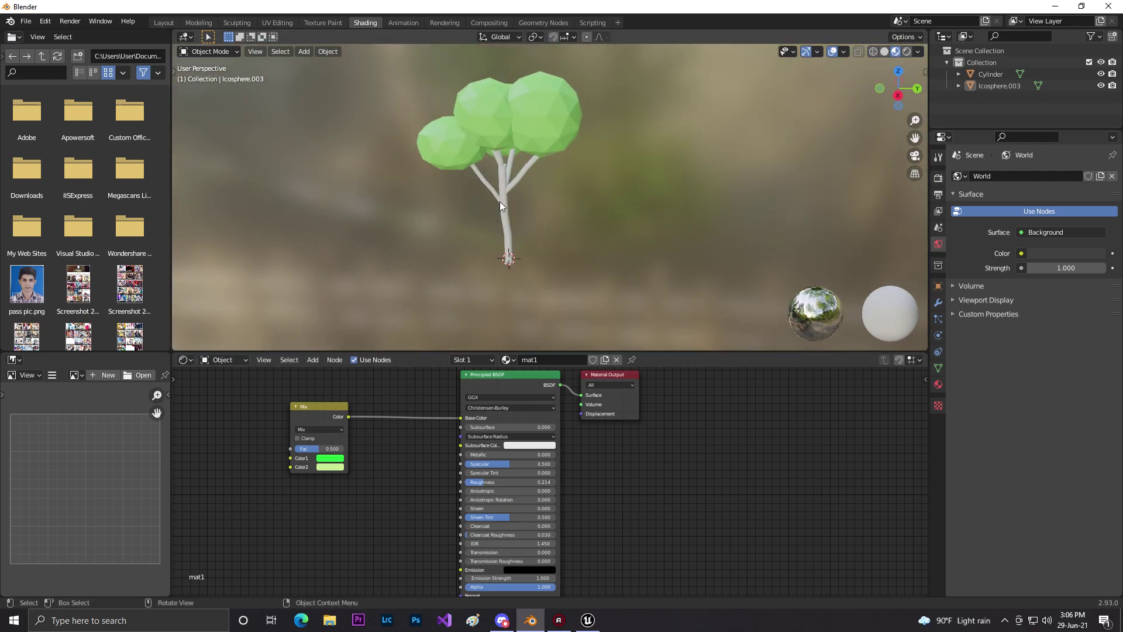
# Select the trunk and give it a new blank material.
pyautogui.click(499, 201)
pyautogui.scroll(2, 542, 205)
pyautogui.click(561, 360)
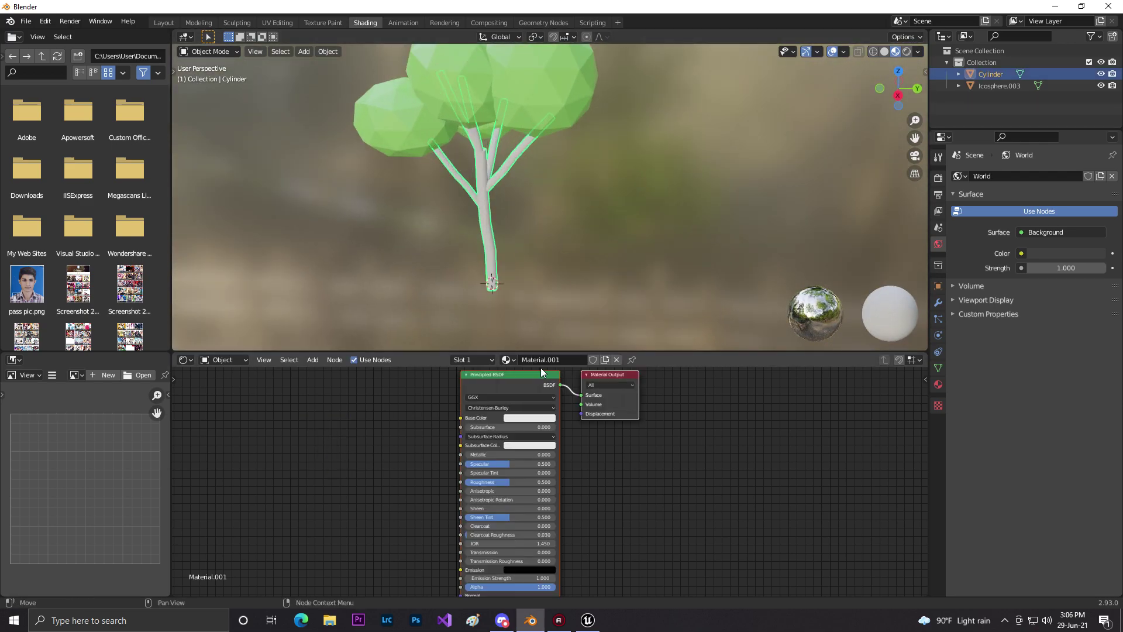
# Name the trunk material mat2 and tint its Base Color a red-orange brown.
pyautogui.press('BackSpace')
pyautogui.press('Return')
pyautogui.click(529, 418)
pyautogui.click(526, 343)
pyautogui.moveTo(527, 344); pyautogui.dragTo(530, 357)
pyautogui.moveTo(575, 310); pyautogui.dragTo(576, 332)
pyautogui.click(634, 303)
pyautogui.moveTo(635, 303); pyautogui.dragTo(611, 246, button='middle')
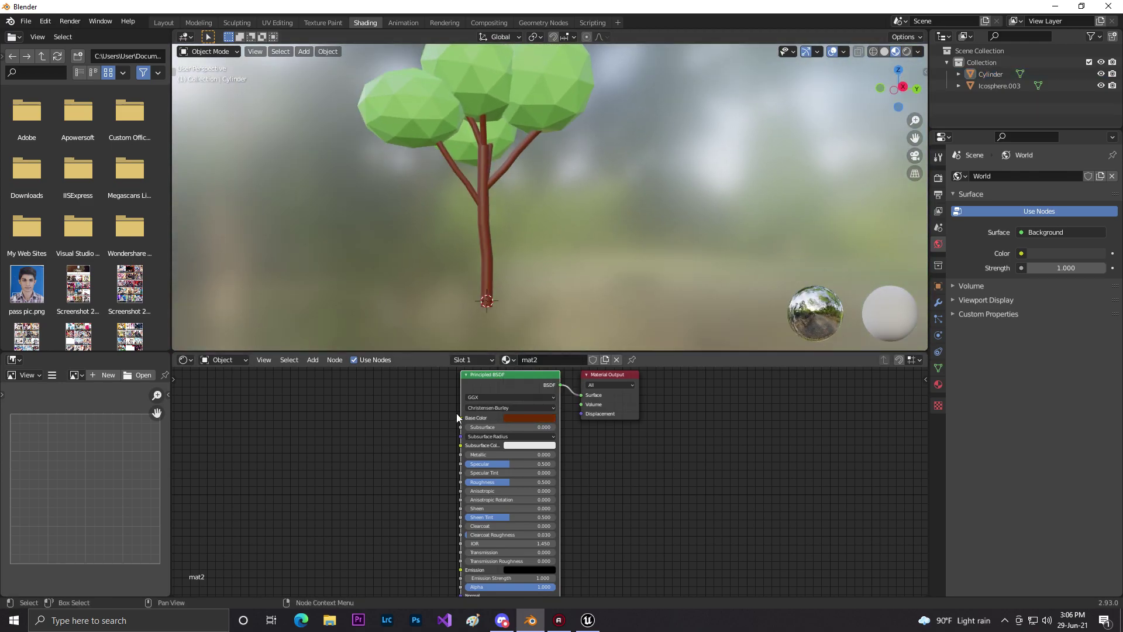
# Add a MixRGB node to mat2 and feed its Color into Base Color.
pyautogui.click(316, 360)
pyautogui.click(365, 374)
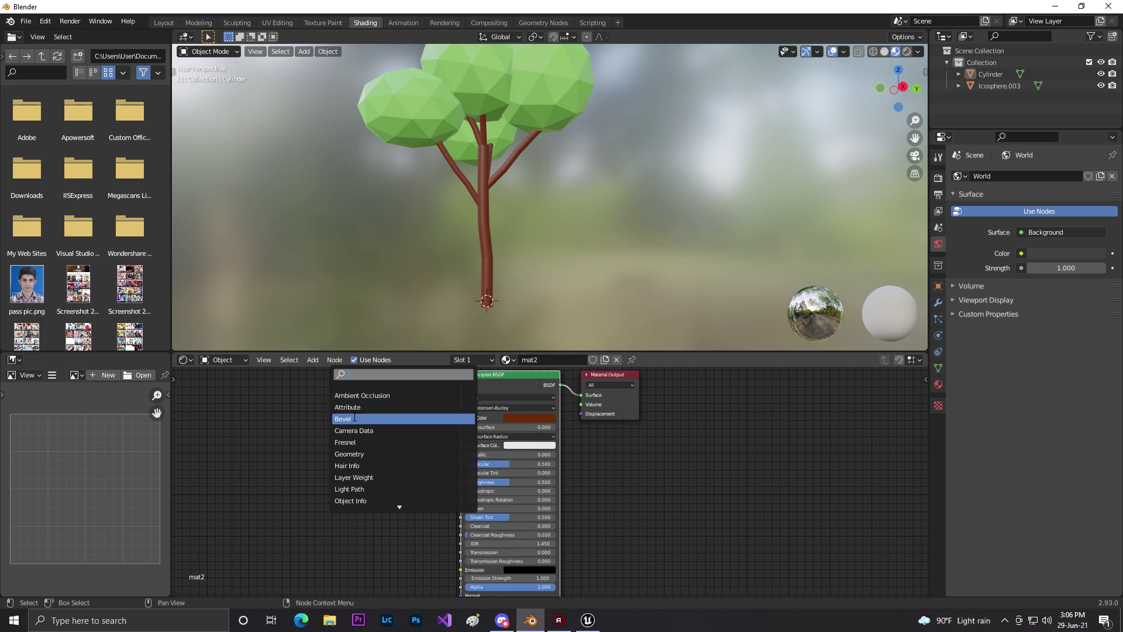
pyautogui.write('mix')
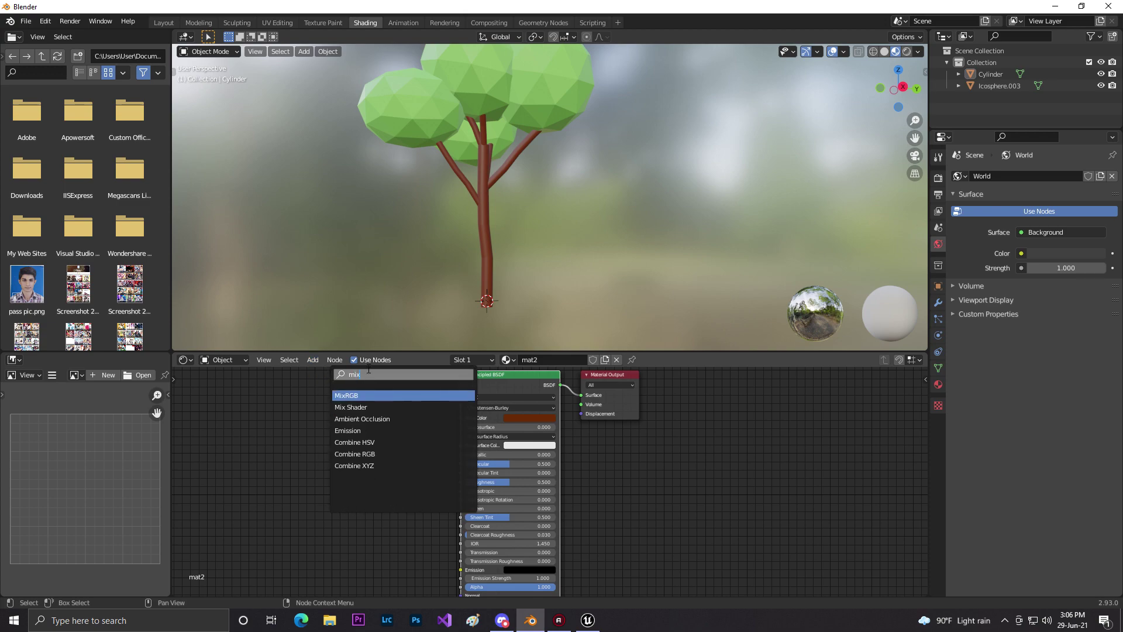
pyautogui.press('Return')
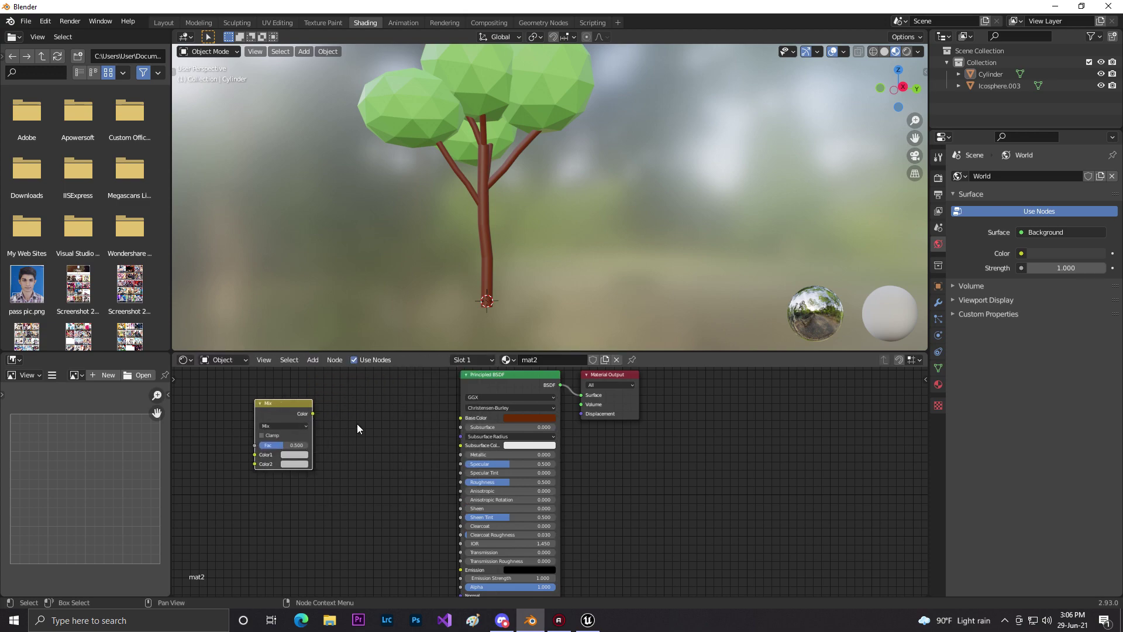
pyautogui.moveTo(313, 414); pyautogui.dragTo(461, 418)
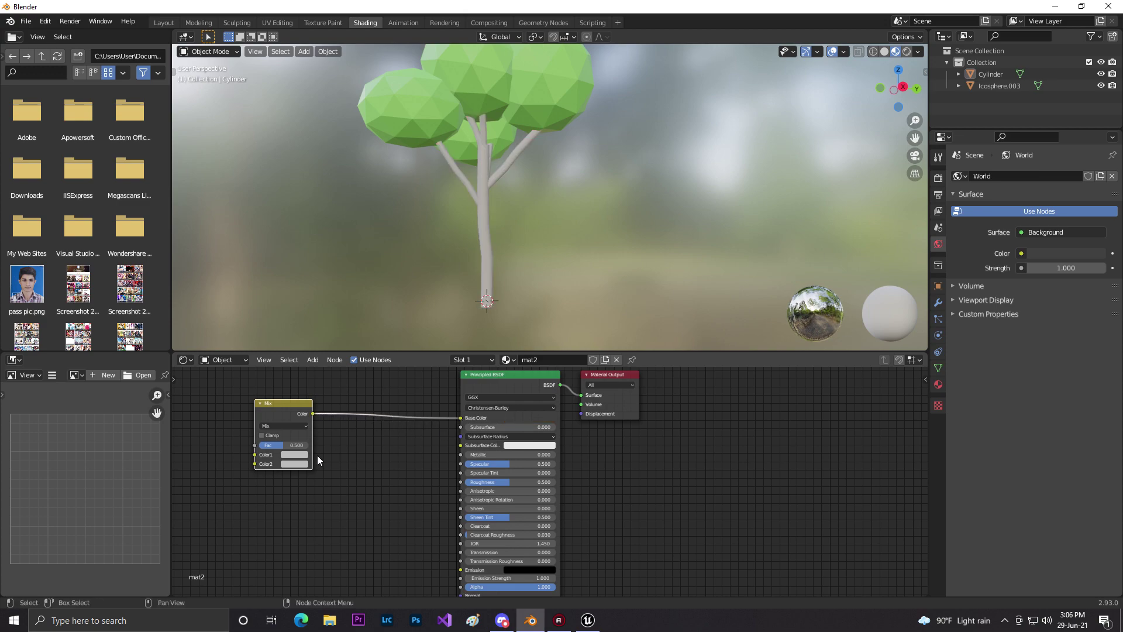
# Set the trunk Mix node's Color1 to reddish orange and Color2 to deep brown.
pyautogui.click(295, 454)
pyautogui.click(306, 390)
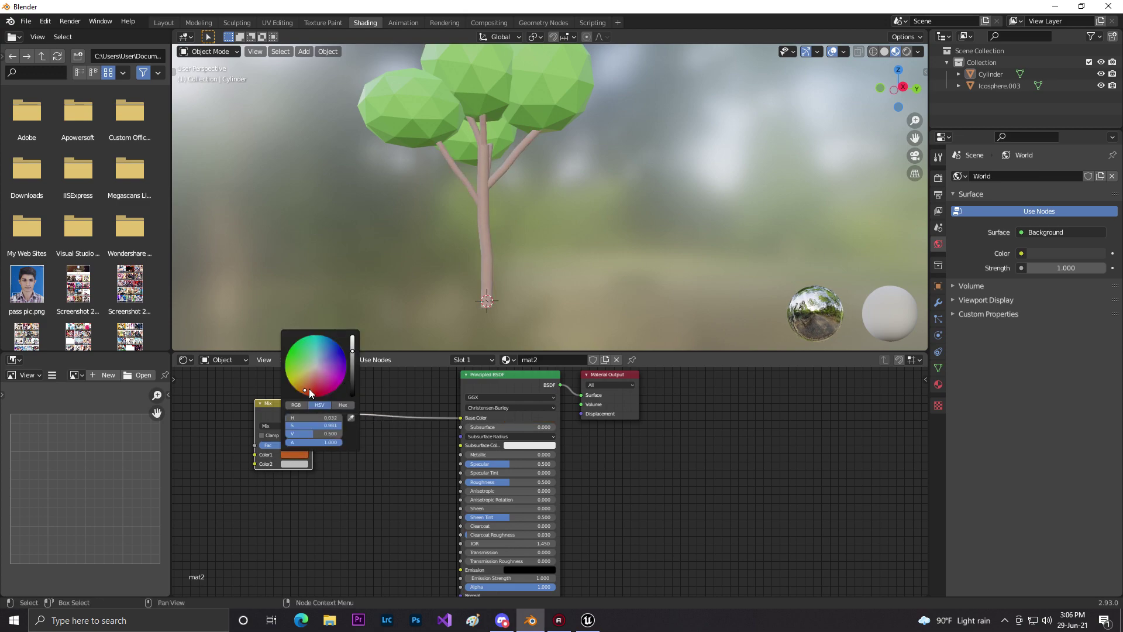
pyautogui.click(472, 462)
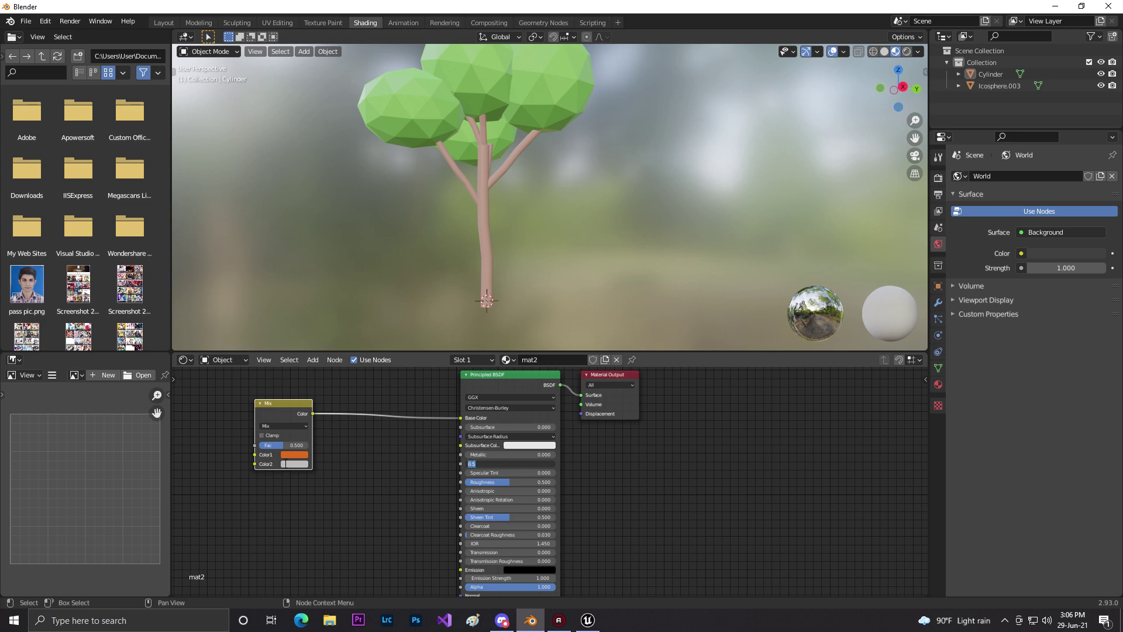
pyautogui.click(292, 462)
pyautogui.click(292, 463)
pyautogui.moveTo(316, 376); pyautogui.dragTo(303, 392)
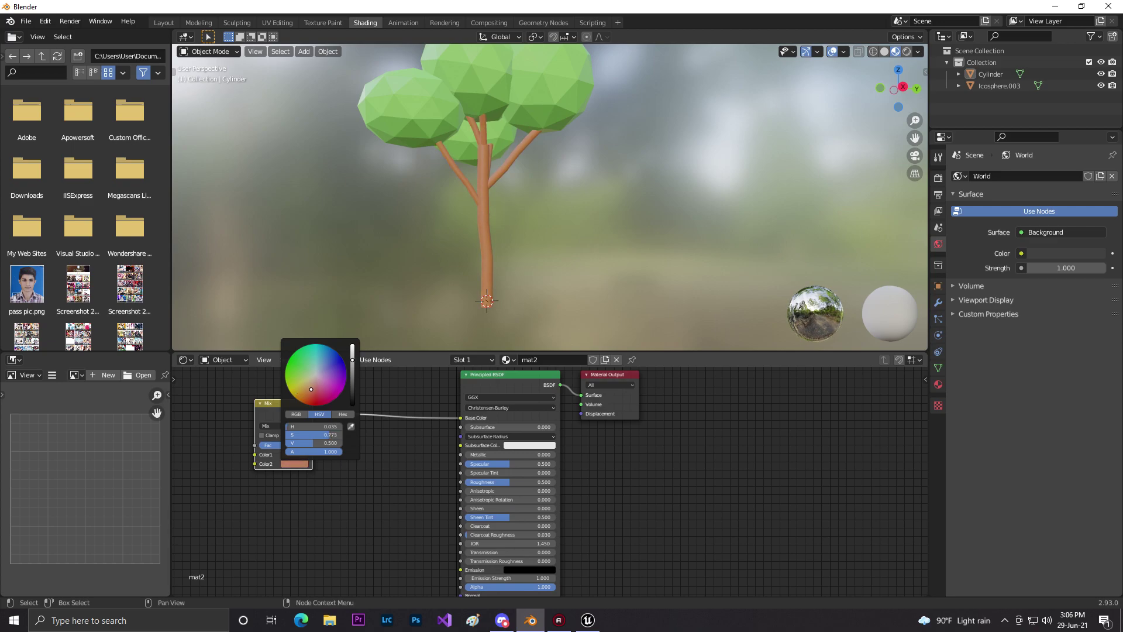
pyautogui.moveTo(353, 362); pyautogui.dragTo(352, 374)
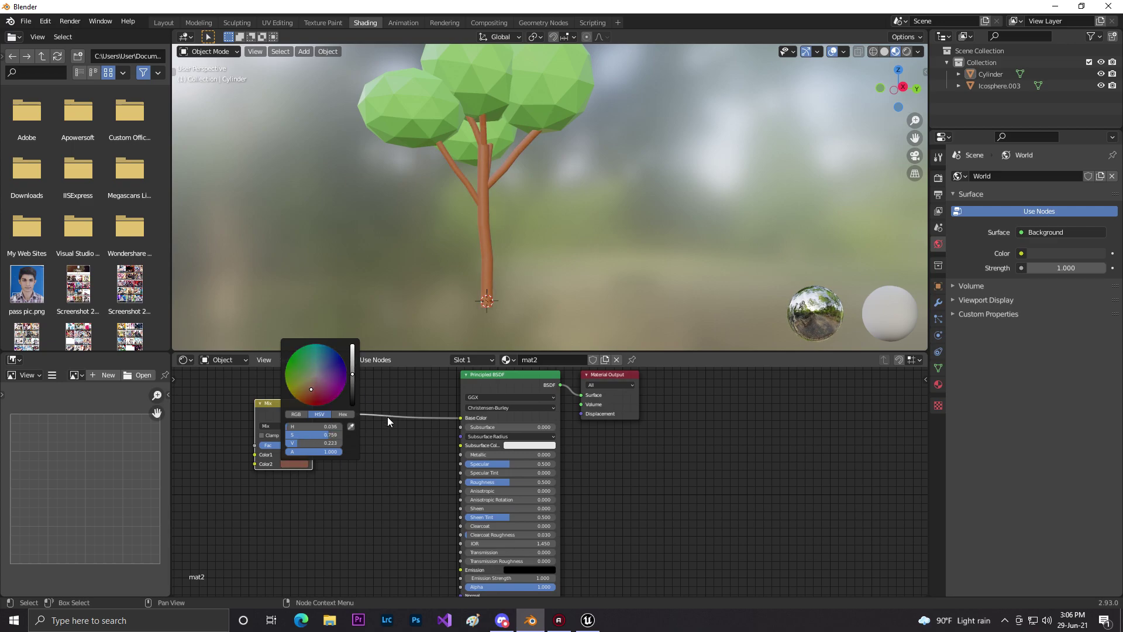
pyautogui.moveTo(566, 284)
pyautogui.mouseDown(button='middle')
pyautogui.moveTo(497, 281)
pyautogui.moveTo(529, 331)
pyautogui.moveTo(473, 338)
pyautogui.moveTo(578, 302)
pyautogui.mouseUp(button='middle')
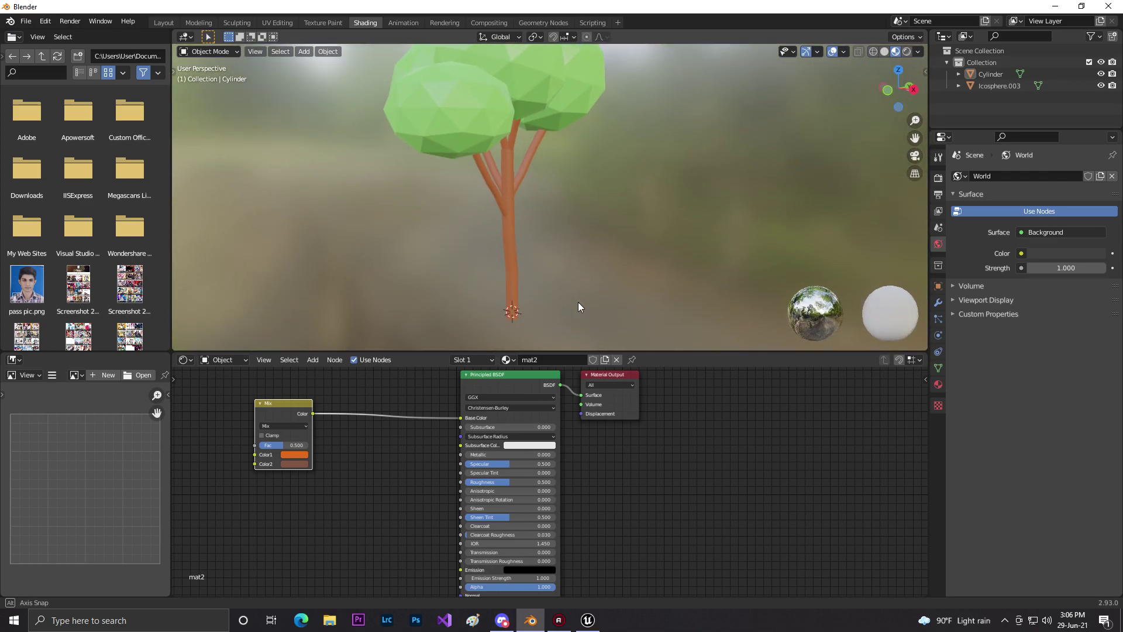
pyautogui.click(164, 22)
# Parent the trunk to the foliage object.
pyautogui.click(462, 264)
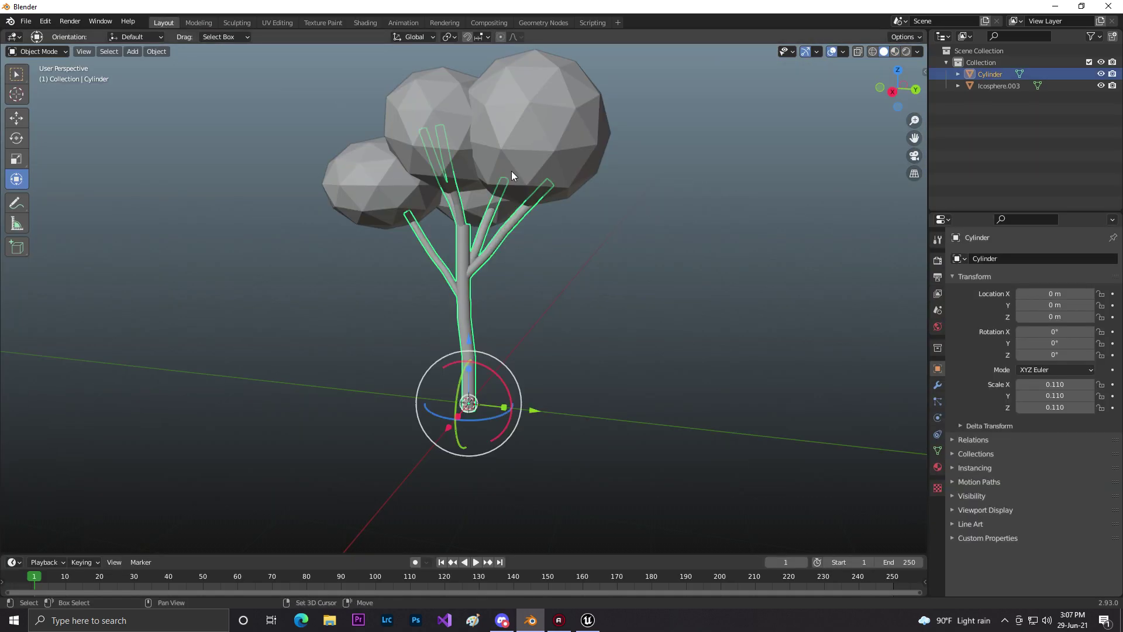
pyautogui.keyDown('shift'); pyautogui.click(516, 155); pyautogui.keyUp('shift')
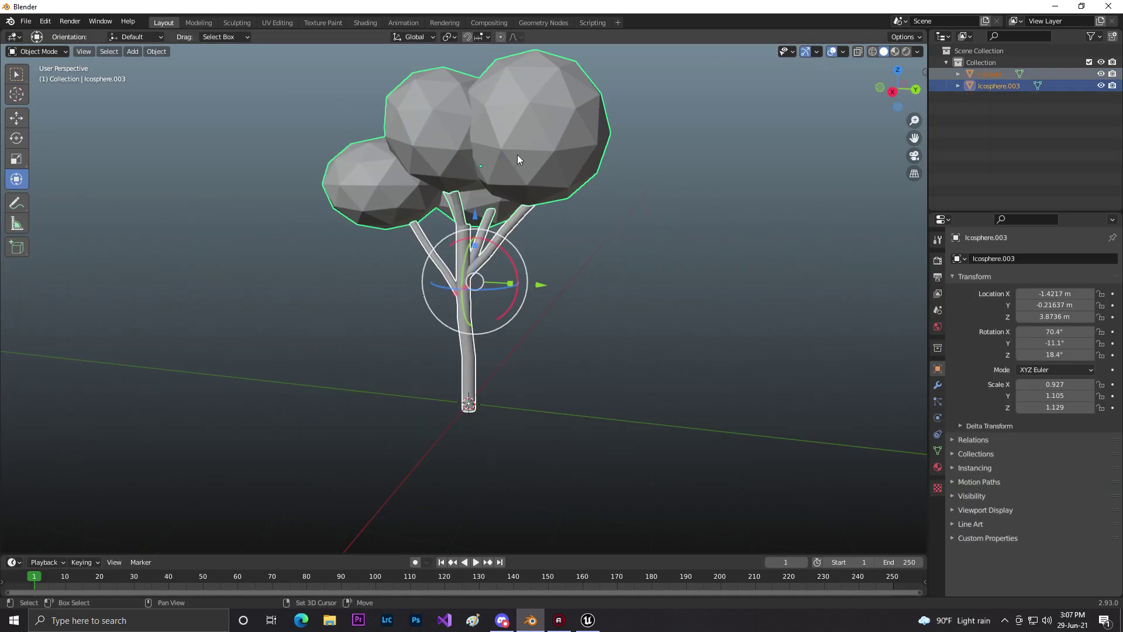
pyautogui.hotkey('ctrl', 'p')
pyautogui.click(590, 223)
# Rename the combined tree object to 'tress'.
pyautogui.hotkey('alt', 'a')
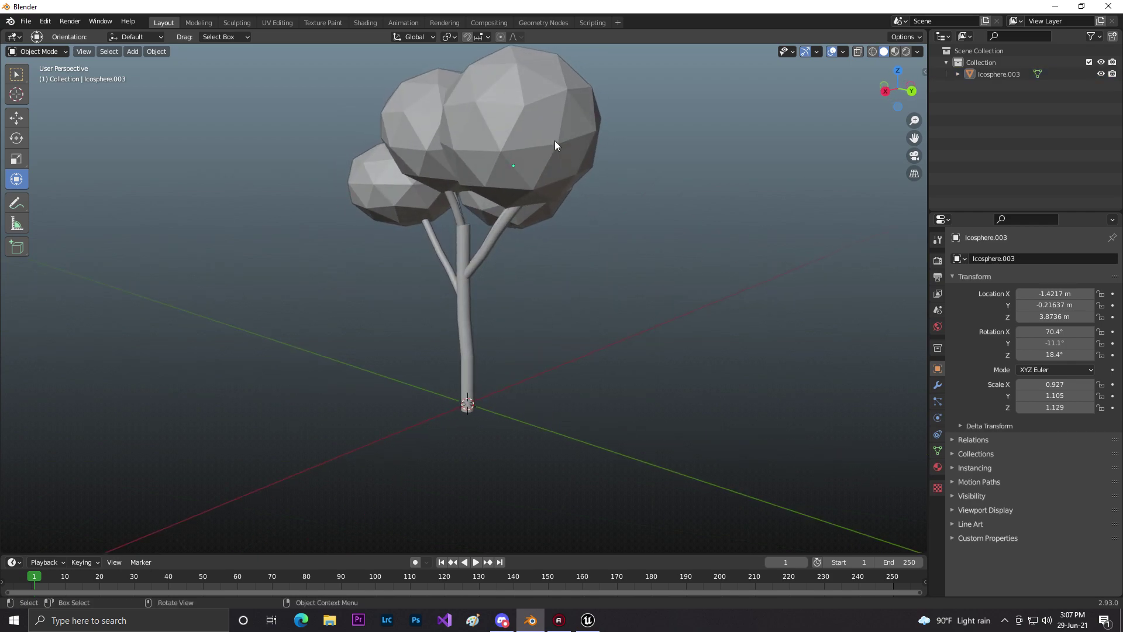
pyautogui.click(555, 139)
pyautogui.doubleClick(1013, 73)
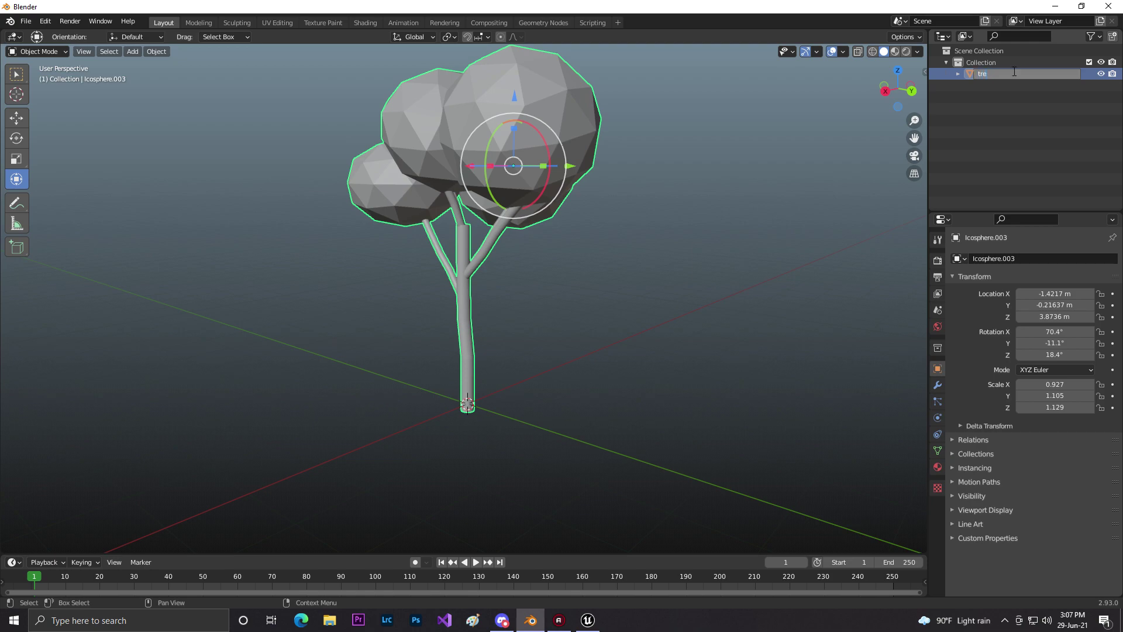
pyautogui.write('tress')
pyautogui.press('Return')
pyautogui.click(656, 322)
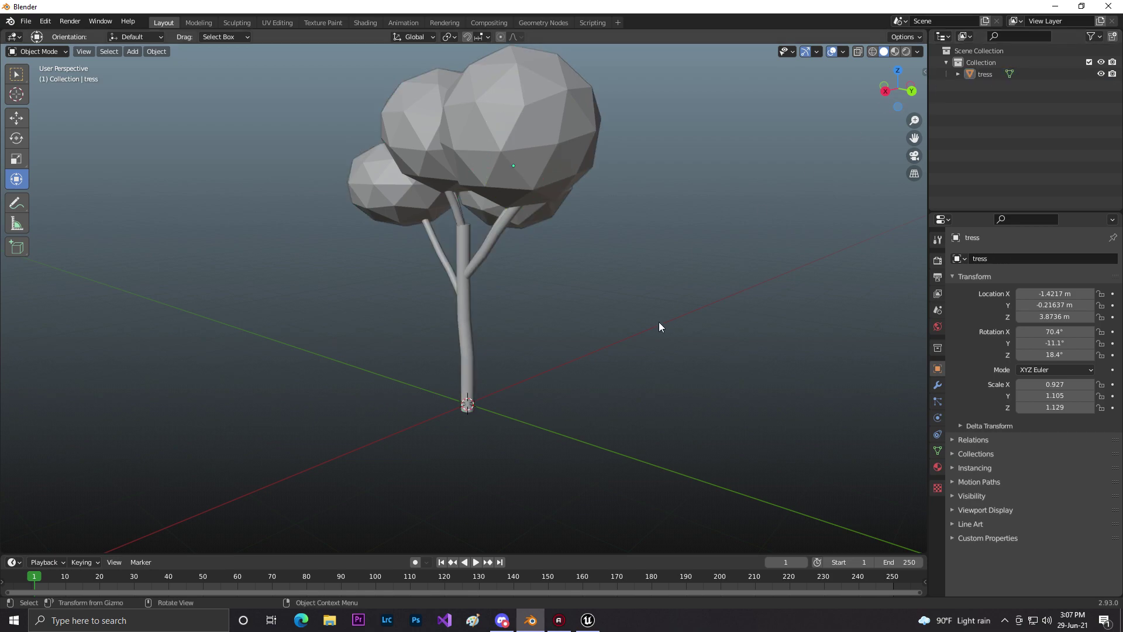
pyautogui.click(30, 22)
# Import ue4Player.fbx from drive F: so the mannequin stands beside the tree.
pyautogui.moveTo(53, 180)
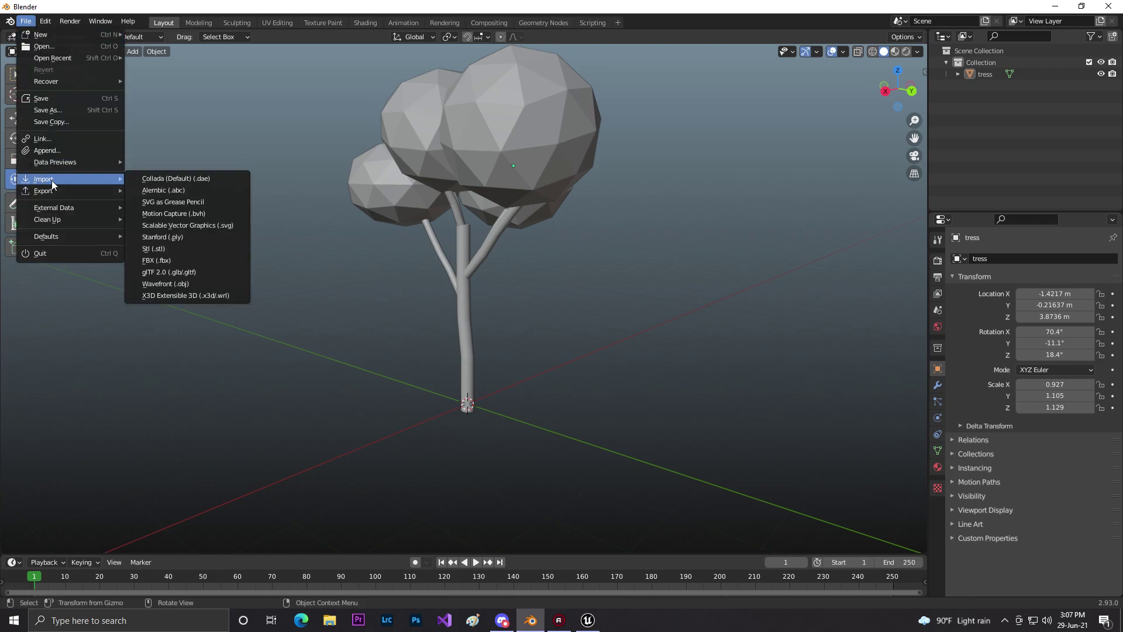
pyautogui.click(170, 261)
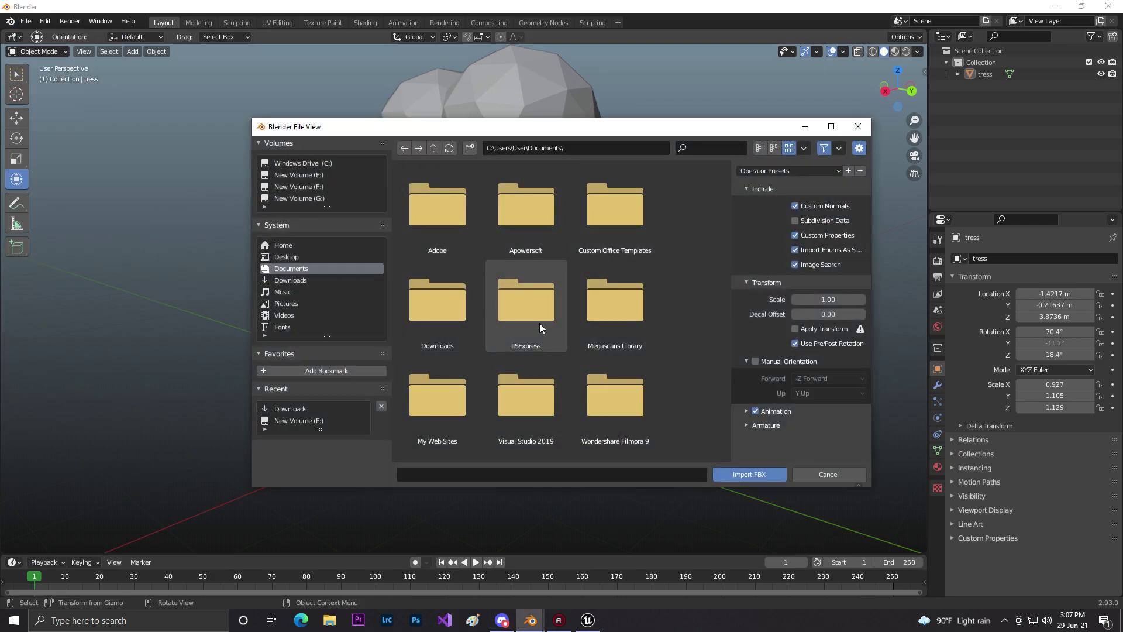
pyautogui.click(295, 188)
pyautogui.scroll(-8, 564, 380)
pyautogui.scroll(-2, 581, 377)
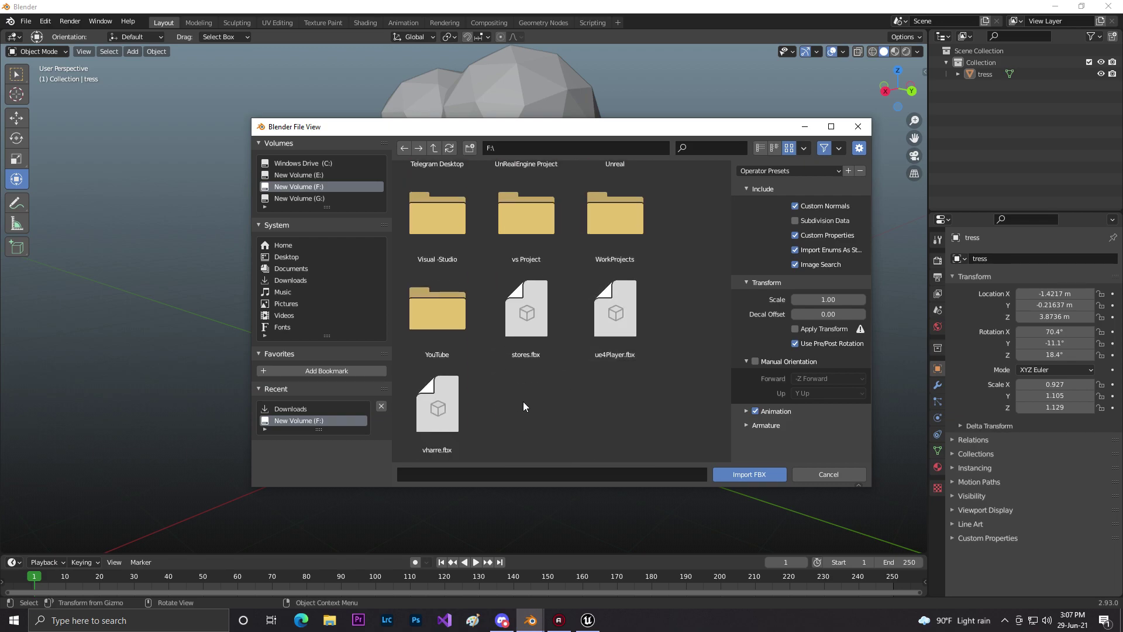
pyautogui.click(635, 335)
pyautogui.click(728, 473)
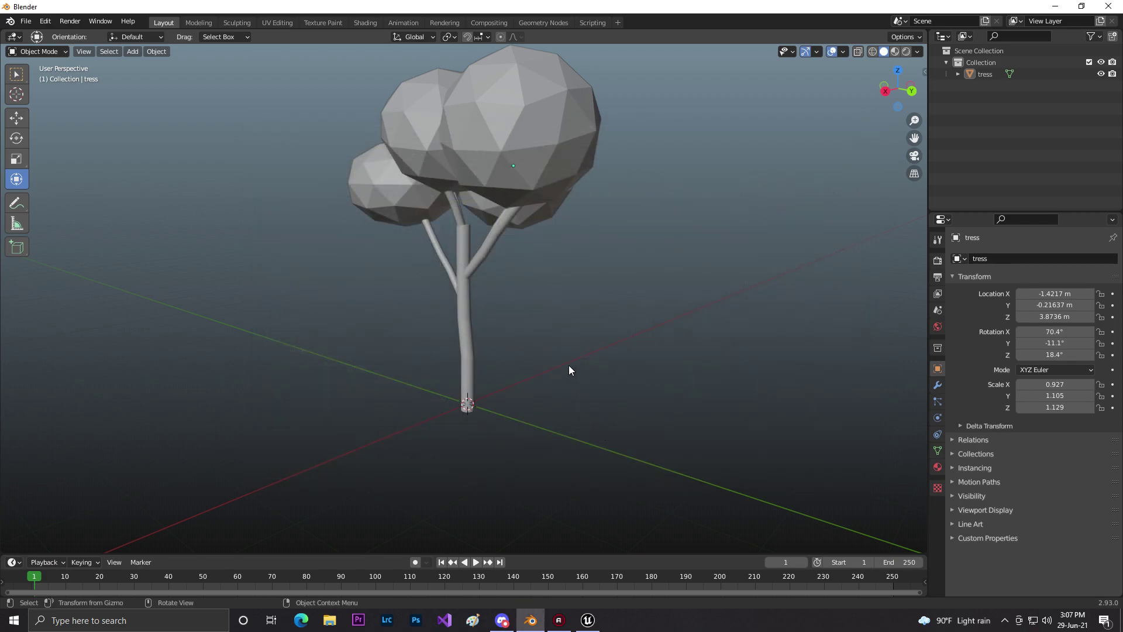
pyautogui.click(522, 423)
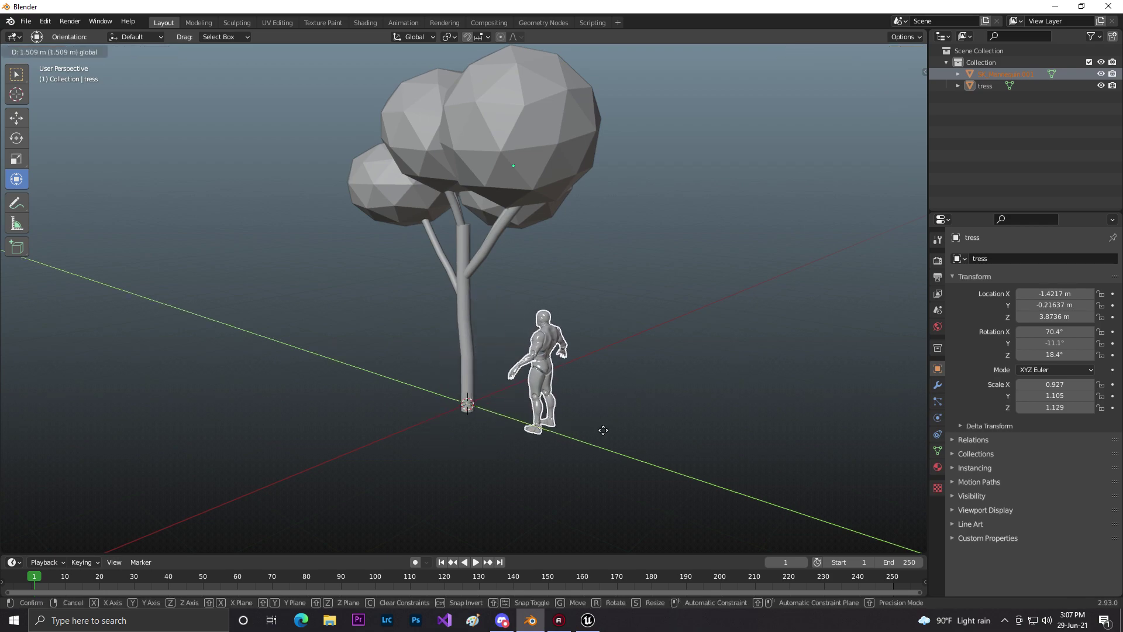
pyautogui.moveTo(649, 379); pyautogui.dragTo(661, 353, button='middle')
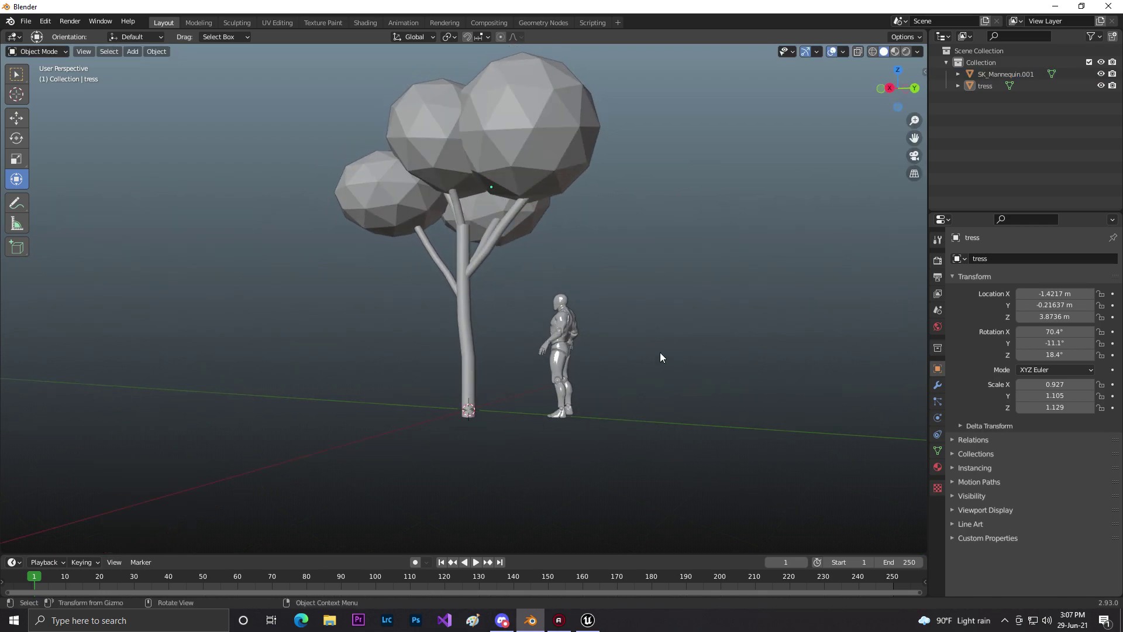
pyautogui.moveTo(478, 242); pyautogui.dragTo(579, 280, button='middle')
pyautogui.click(454, 288)
pyautogui.click(897, 93)
pyautogui.press('s')
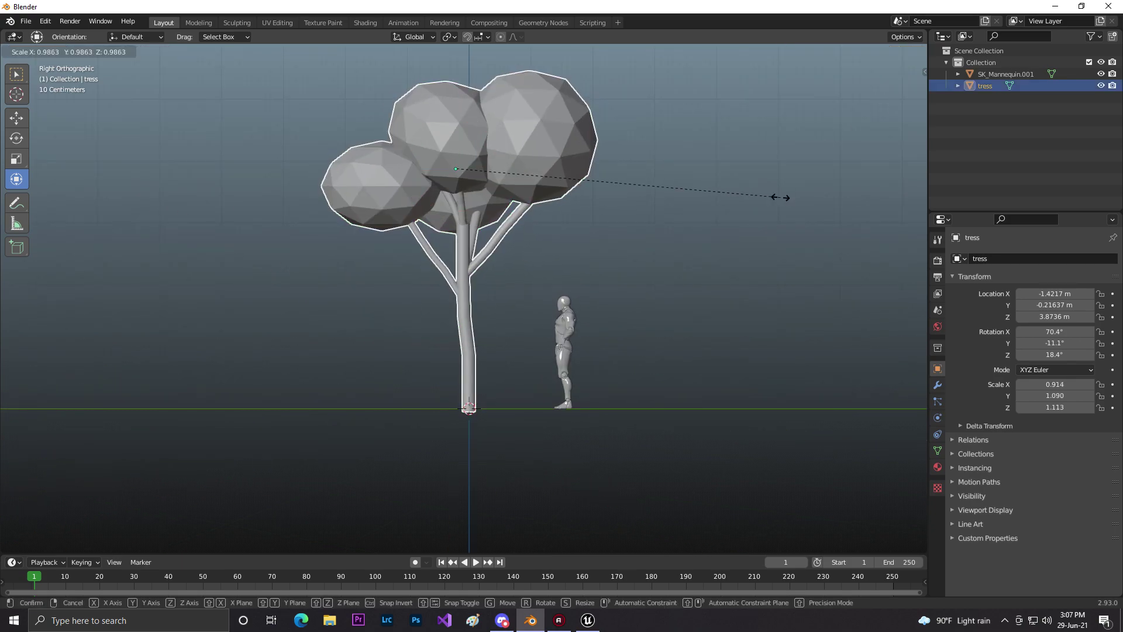
pyautogui.click(739, 203)
pyautogui.moveTo(457, 104); pyautogui.dragTo(453, 130)
pyautogui.click(750, 171)
pyautogui.moveTo(750, 173); pyautogui.dragTo(702, 145, button='middle')
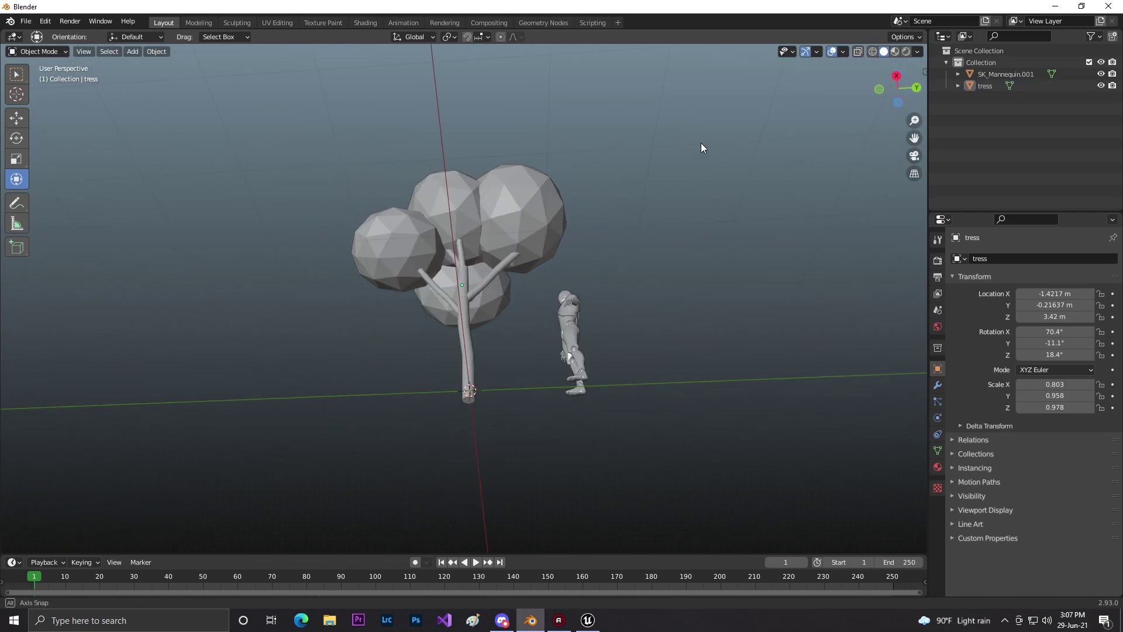
pyautogui.click(460, 351)
pyautogui.moveTo(668, 380); pyautogui.dragTo(707, 184, button='middle')
pyautogui.scroll(4, 707, 184)
pyautogui.scroll(3, 641, 96)
pyautogui.keyDown('shift'); pyautogui.moveTo(641, 96); pyautogui.dragTo(601, 319, button='middle'); pyautogui.keyUp('shift')
# In Edit Mode, extrude the trunk's bottom face, scale it 2.19 times, and extrude down again.
pyautogui.click(36, 52)
pyautogui.click(34, 79)
pyautogui.click(497, 251)
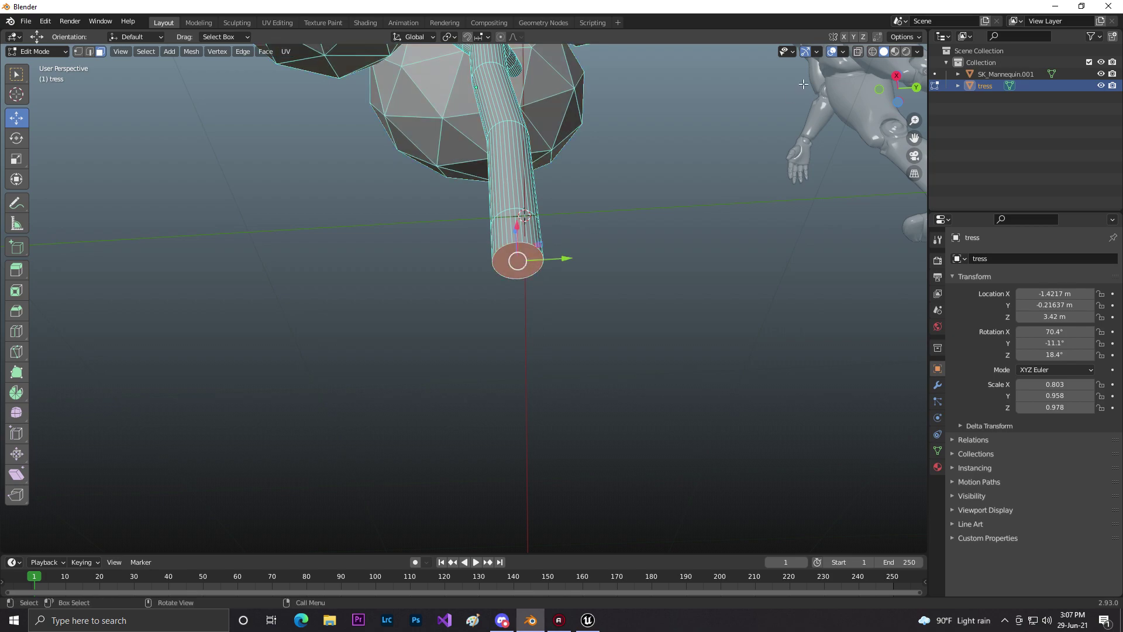
pyautogui.click(897, 76)
pyautogui.press('e')
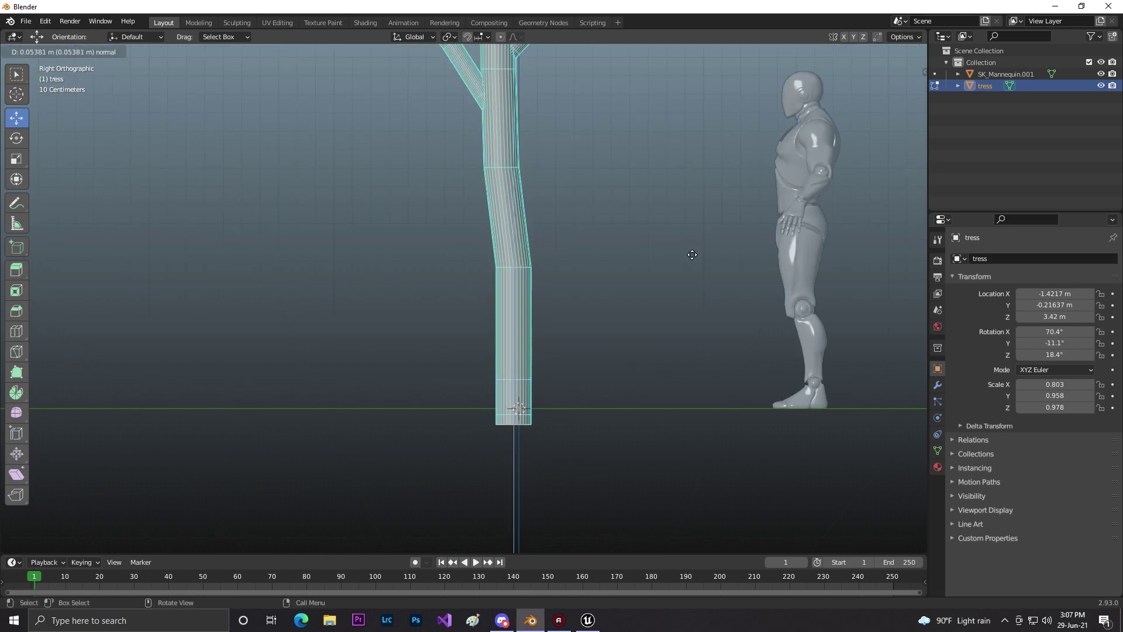
pyautogui.click(692, 255)
pyautogui.press('s')
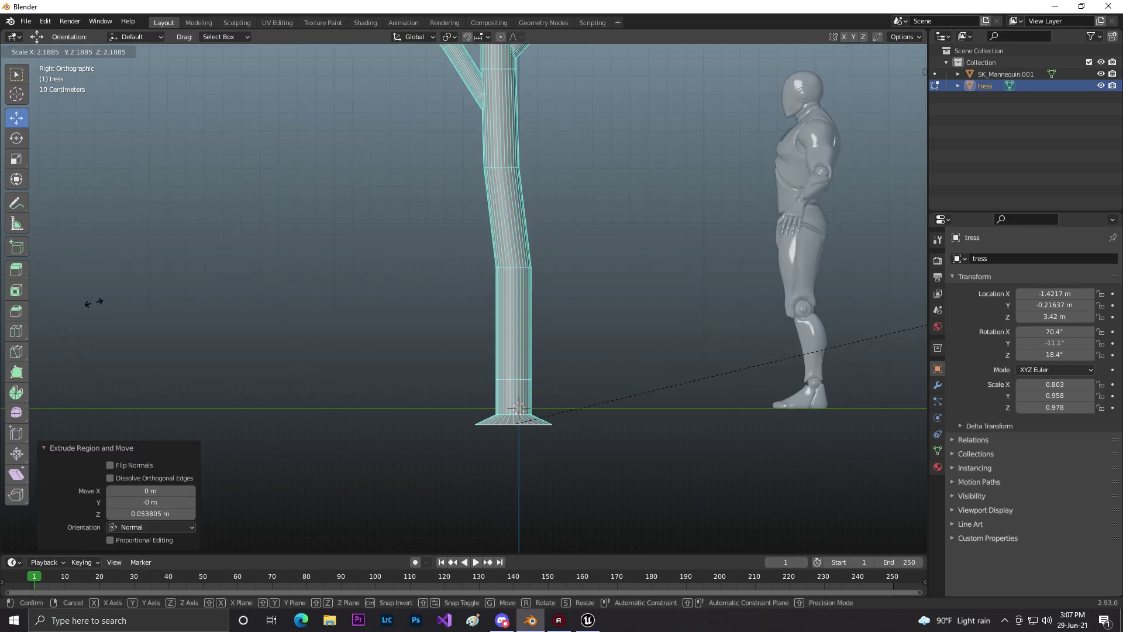
pyautogui.click(93, 302)
pyautogui.press('e')
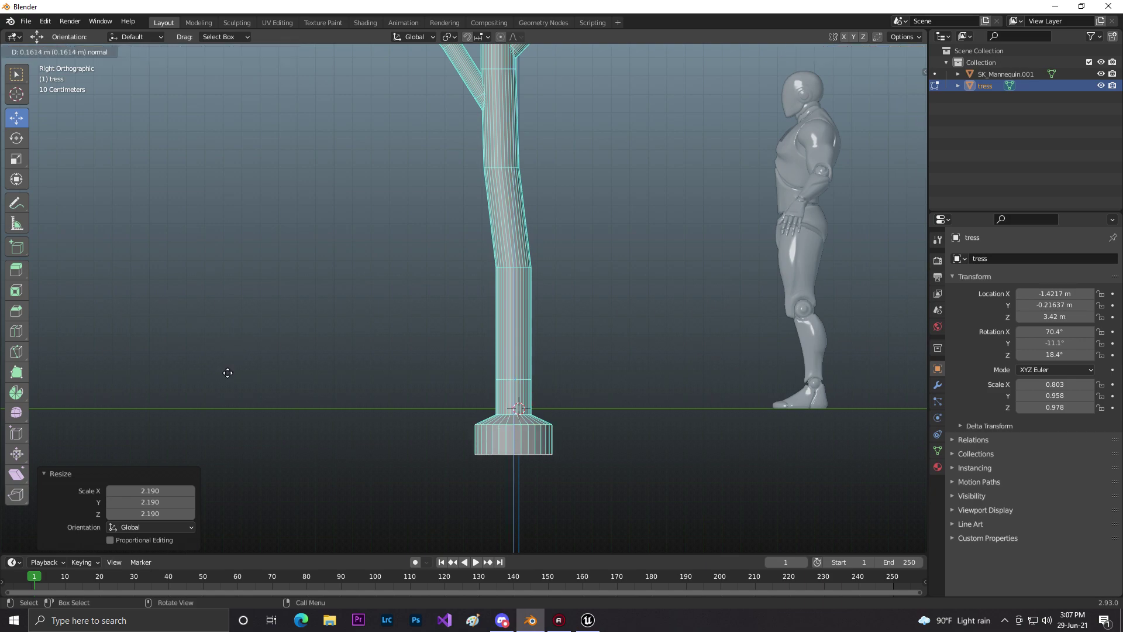
pyautogui.click(227, 373)
pyautogui.moveTo(491, 429); pyautogui.dragTo(524, 346, button='middle')
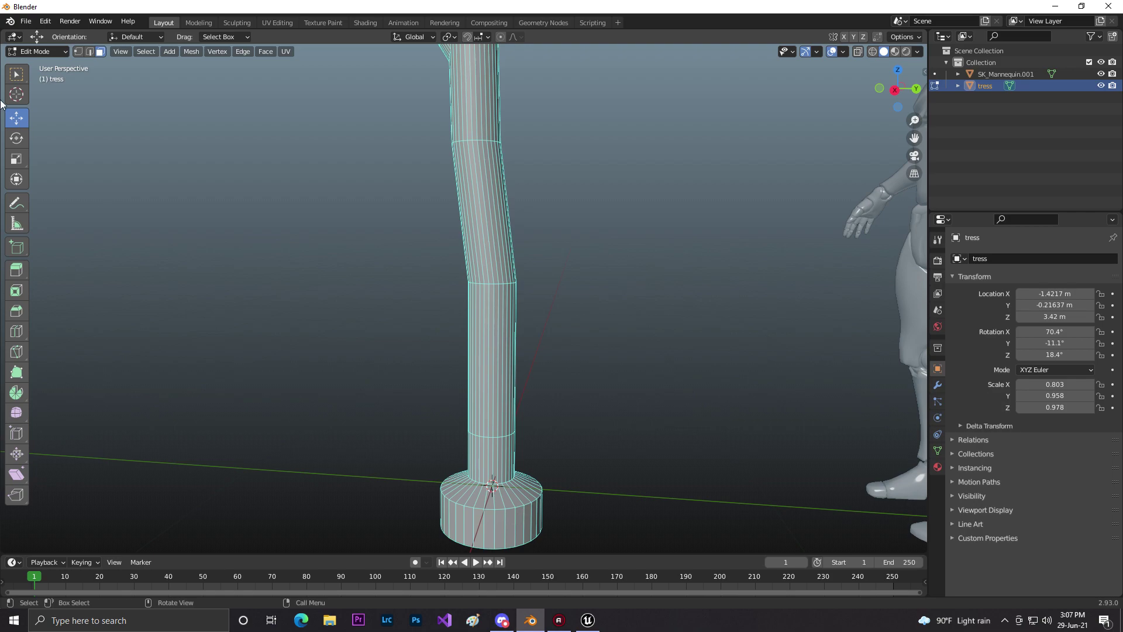
# Return to Object Mode and delete the mannequin.
pyautogui.click(36, 52)
pyautogui.click(35, 65)
pyautogui.scroll(-5, 617, 293)
pyautogui.moveTo(618, 331); pyautogui.dragTo(620, 308, button='middle')
pyautogui.click(620, 308)
pyautogui.press('x')
pyautogui.click(571, 306)
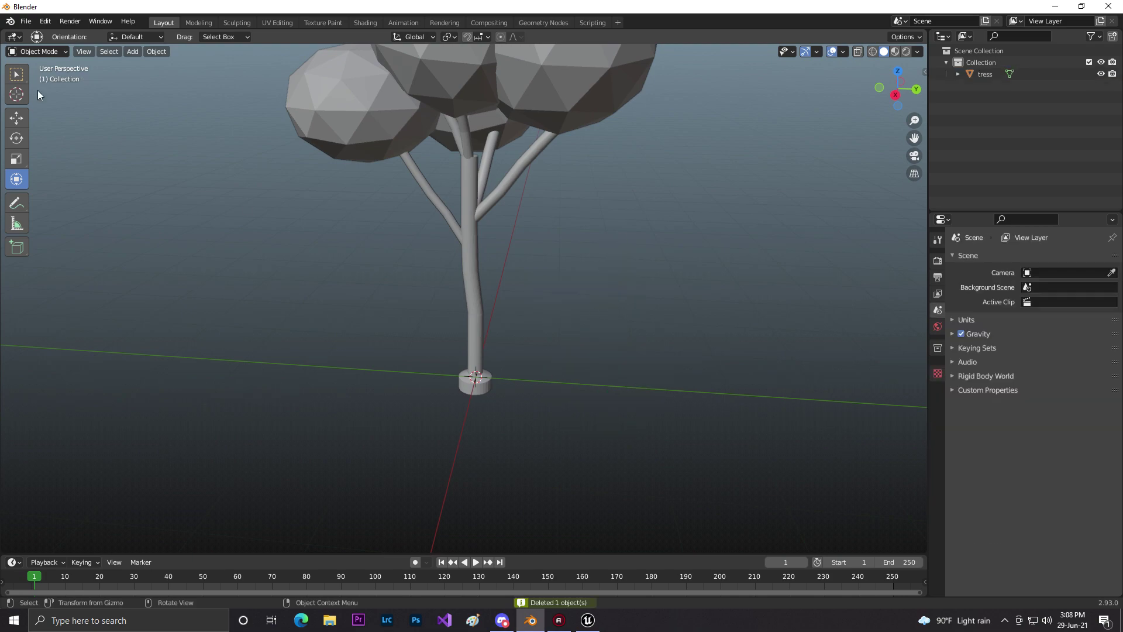
# Select the tree and preview it in Wireframe and Material Preview shading, then return to Solid.
pyautogui.click(26, 21)
pyautogui.moveTo(49, 187)
pyautogui.click(510, 99)
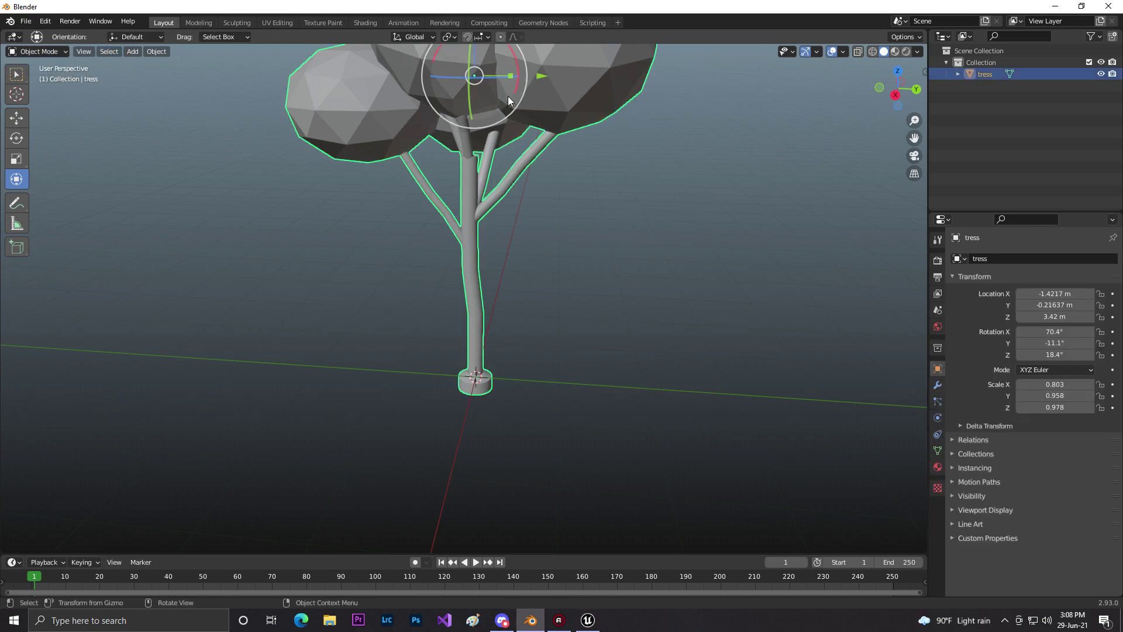
pyautogui.click(917, 51)
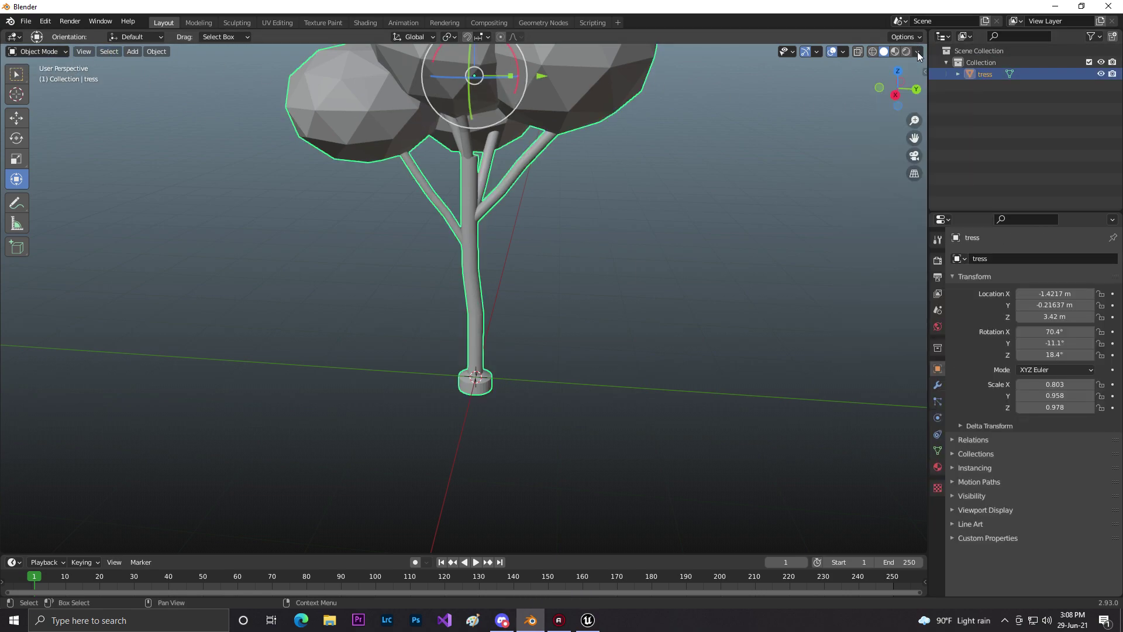
pyautogui.click(872, 51)
pyautogui.click(572, 263)
pyautogui.click(32, 51)
pyautogui.click(894, 52)
pyautogui.click(884, 51)
# Put the tree in Edit Mode with all its geometry selected and bring up Viewport Overlays.
pyautogui.click(36, 51)
pyautogui.click(35, 79)
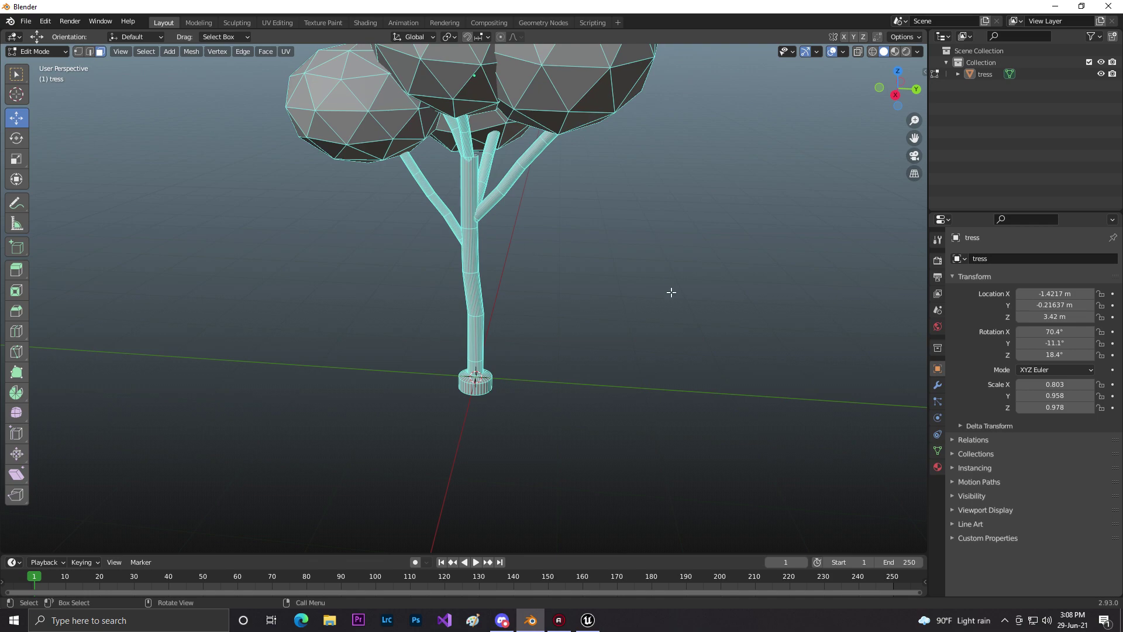
pyautogui.press('a')
pyautogui.click(918, 51)
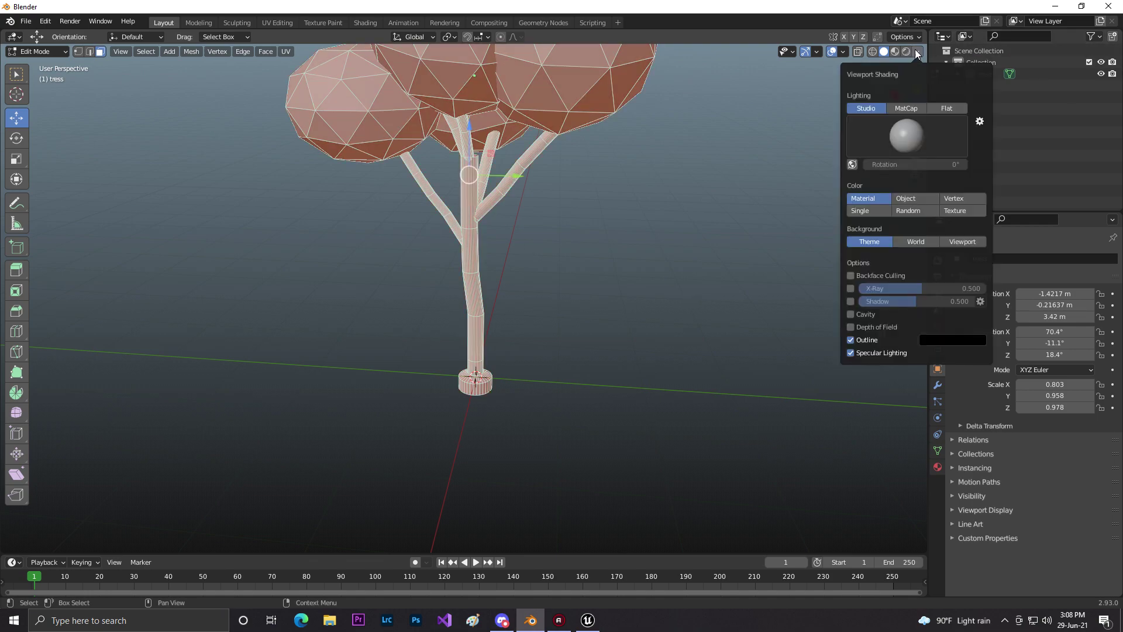
pyautogui.click(919, 52)
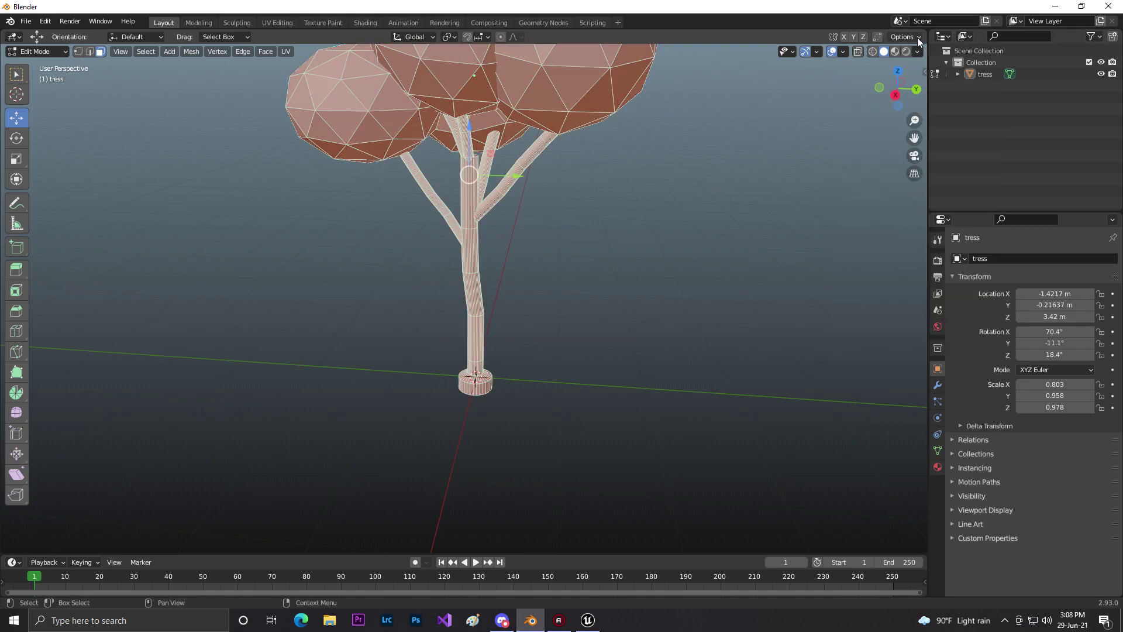
pyautogui.click(844, 52)
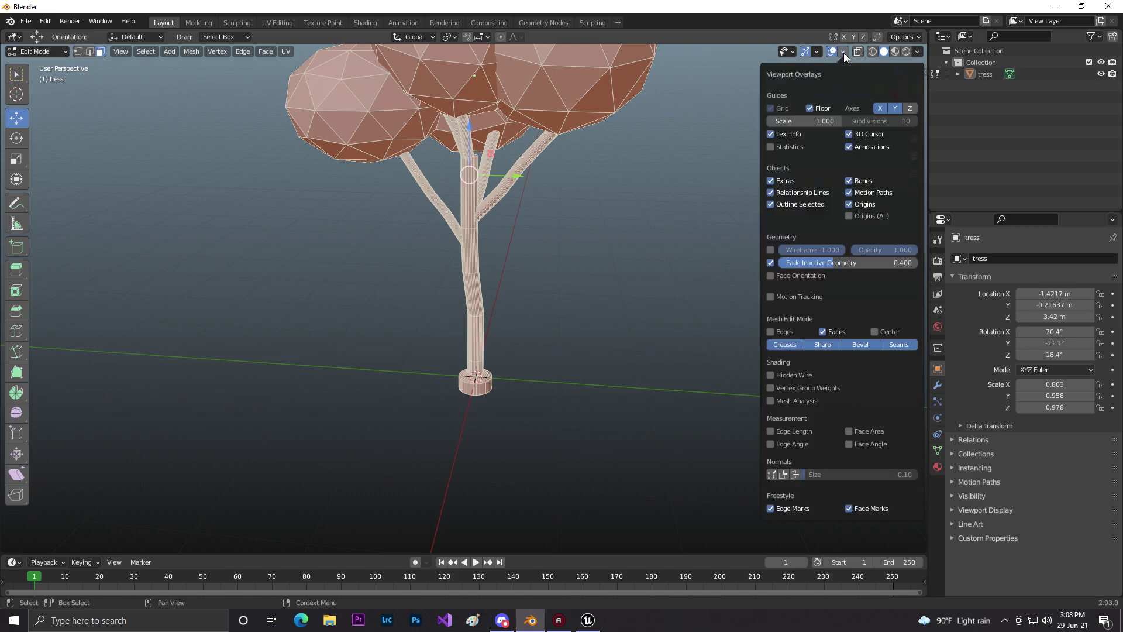
# Enable viewport Statistics and the face normals display on the tree mesh.
pyautogui.click(771, 147)
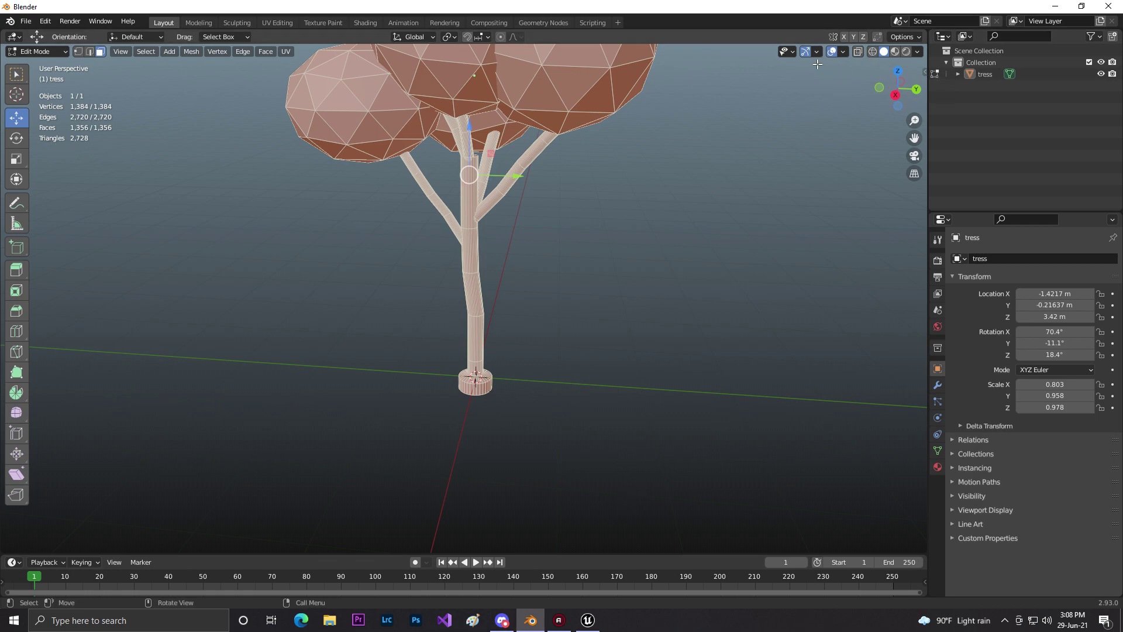
pyautogui.click(842, 52)
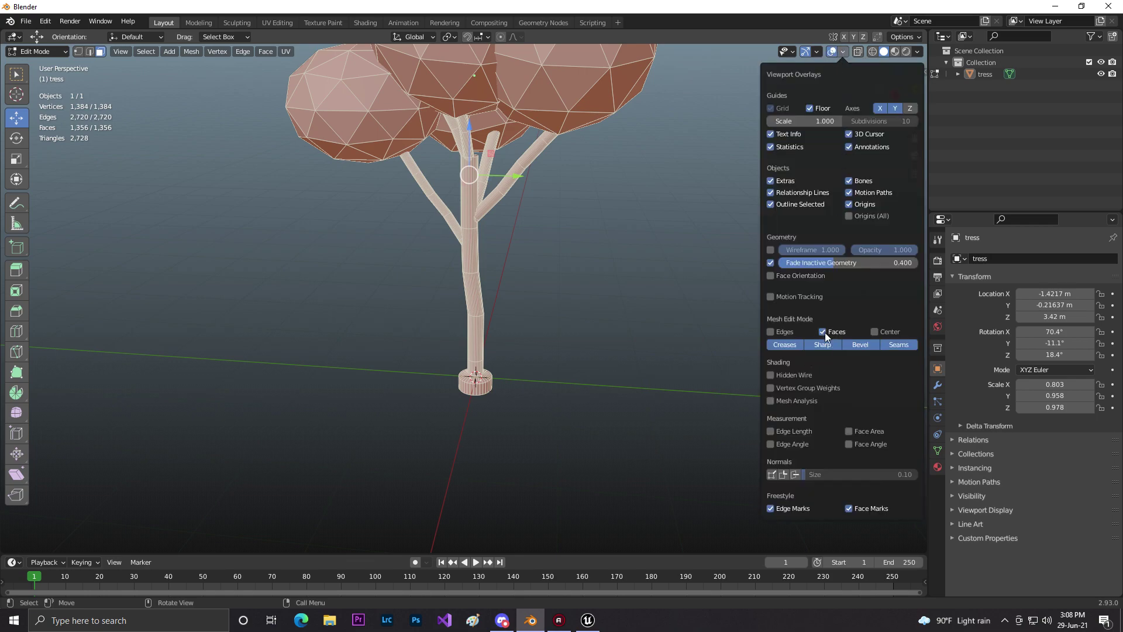
pyautogui.click(795, 474)
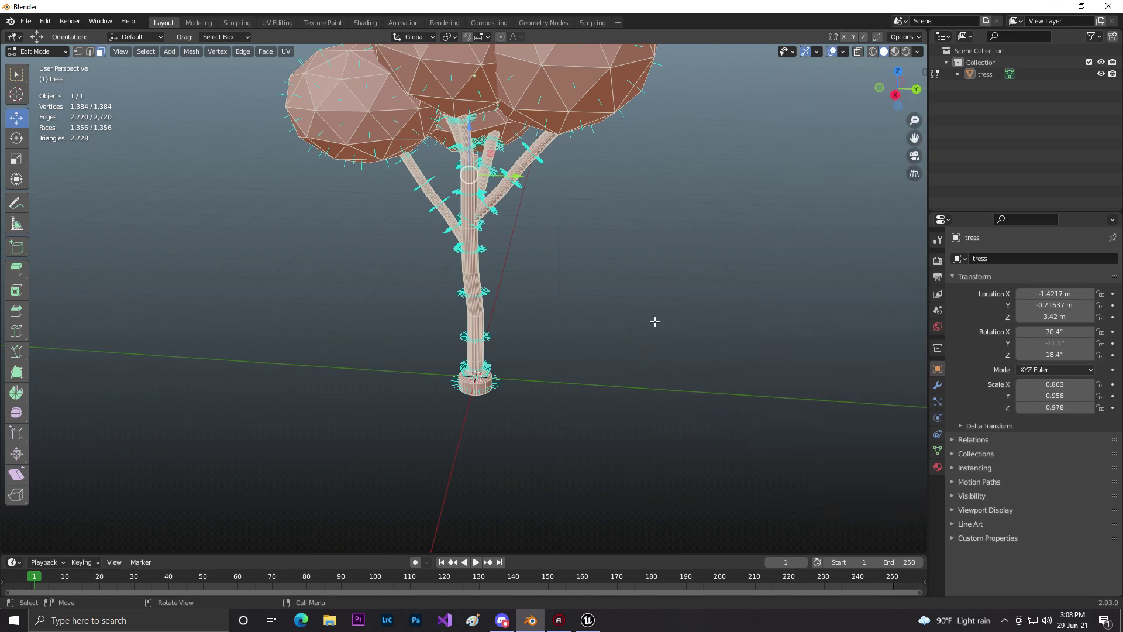
# Deselect all the tree's geometry and switch back to Object Mode.
pyautogui.click(655, 248)
pyautogui.click(48, 55)
pyautogui.click(36, 65)
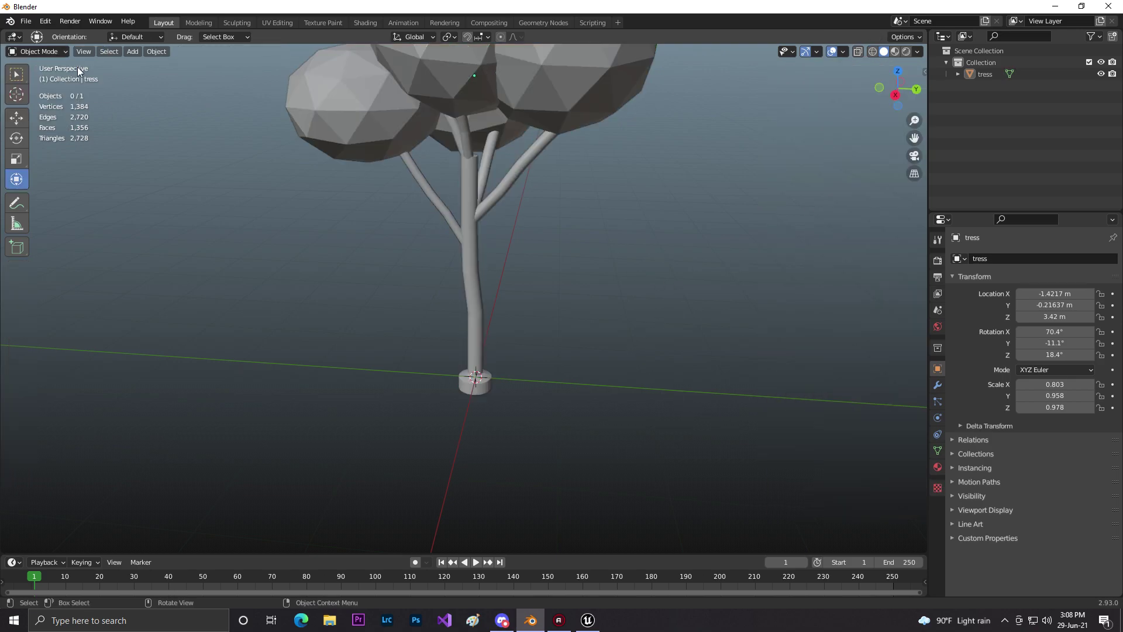
# Start an FBX export into the Downloads folder with the file name trees.fbx.
pyautogui.click(26, 21)
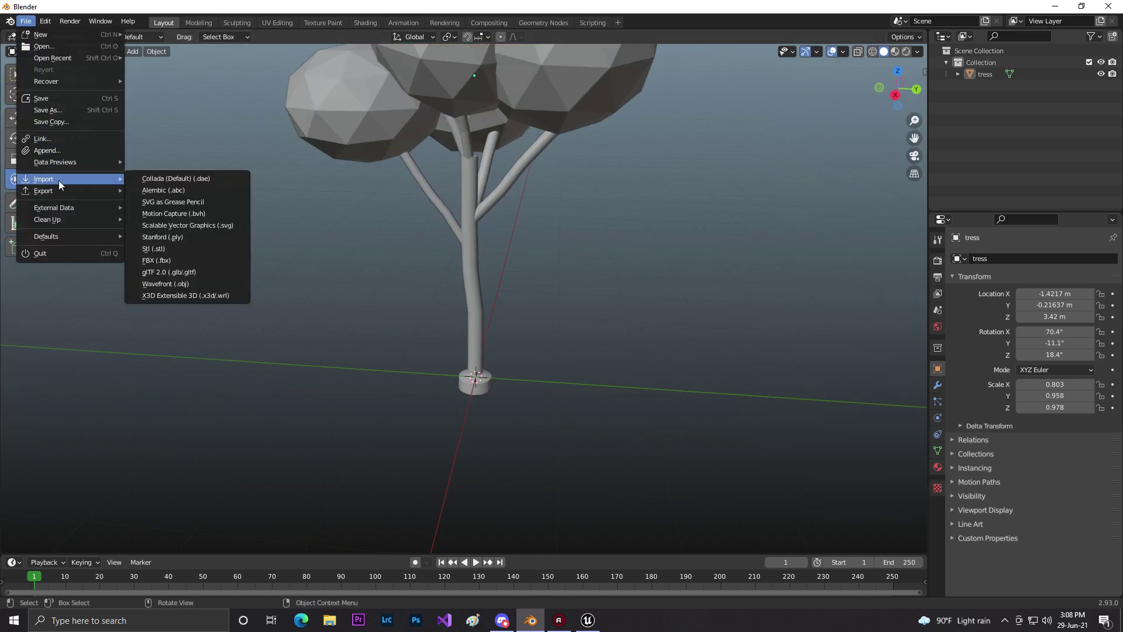
pyautogui.moveTo(56, 192)
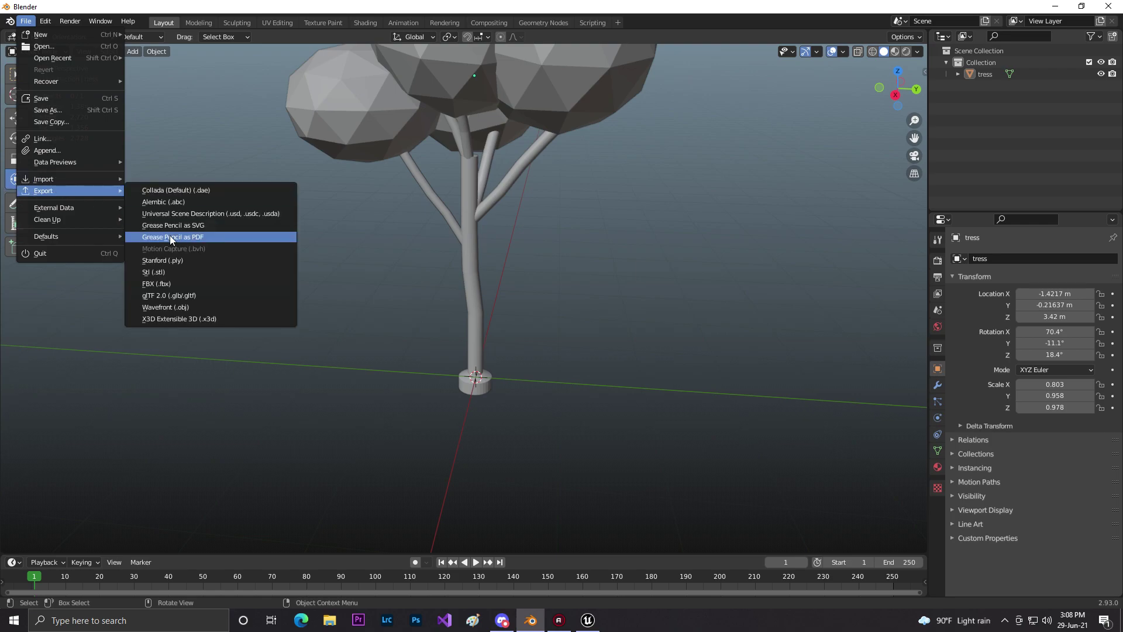
pyautogui.click(164, 284)
pyautogui.click(291, 279)
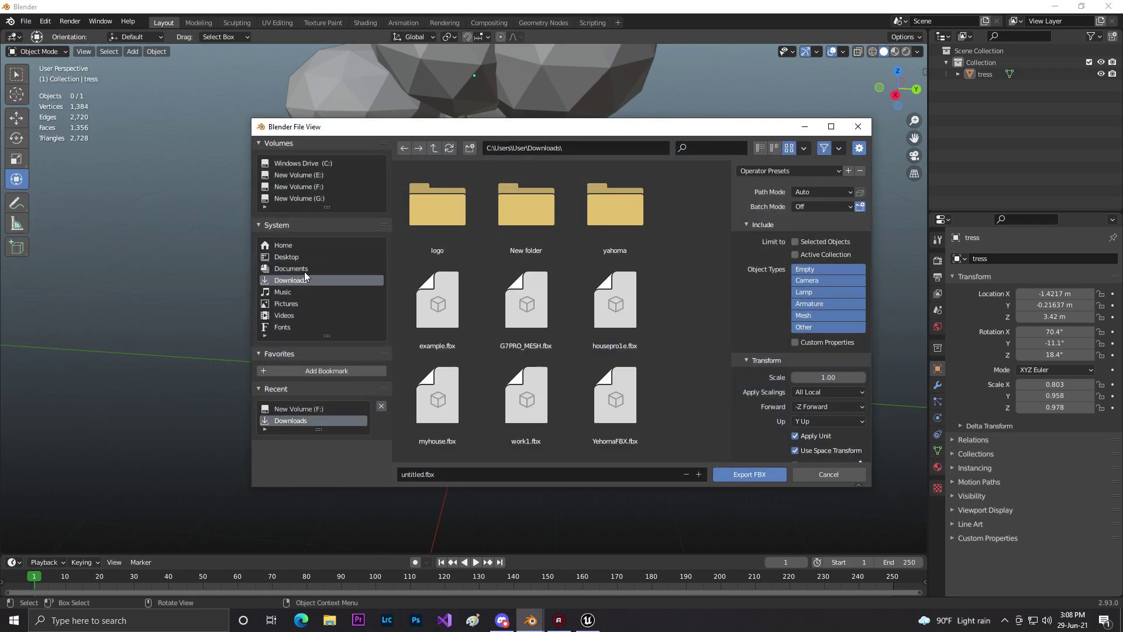
pyautogui.click(438, 475)
pyautogui.click(422, 473)
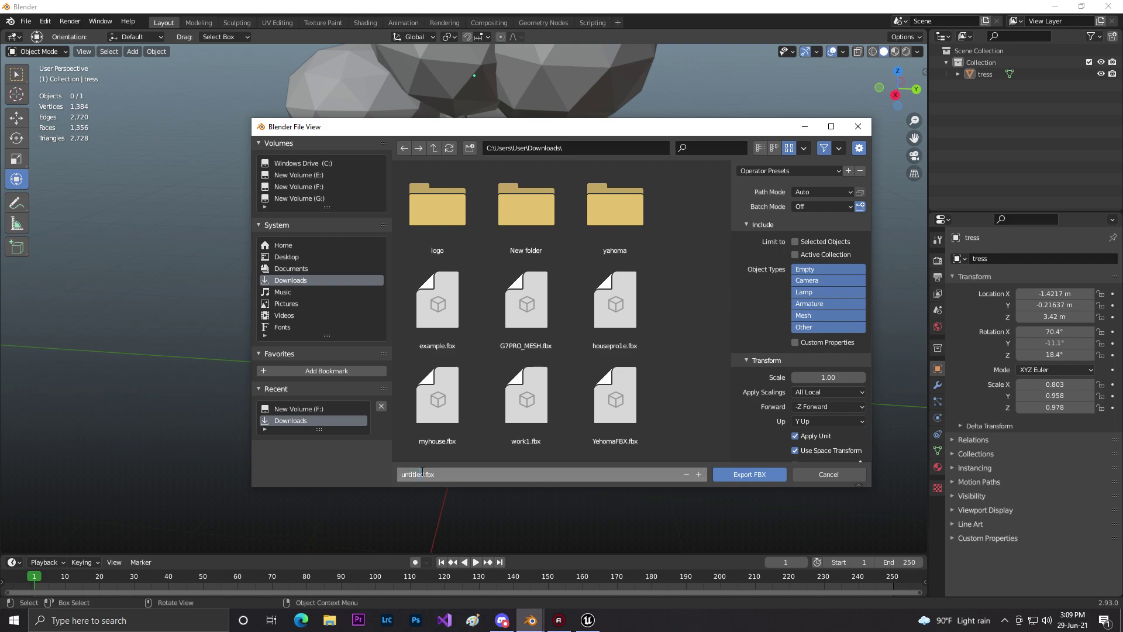
pyautogui.press('BackSpace')
pyautogui.press('BackSpace')
pyautogui.write('trees')
# Export the tree as trees.fbx and switch over to Unreal Engine.
pyautogui.click(748, 474)
pyautogui.click(588, 618)
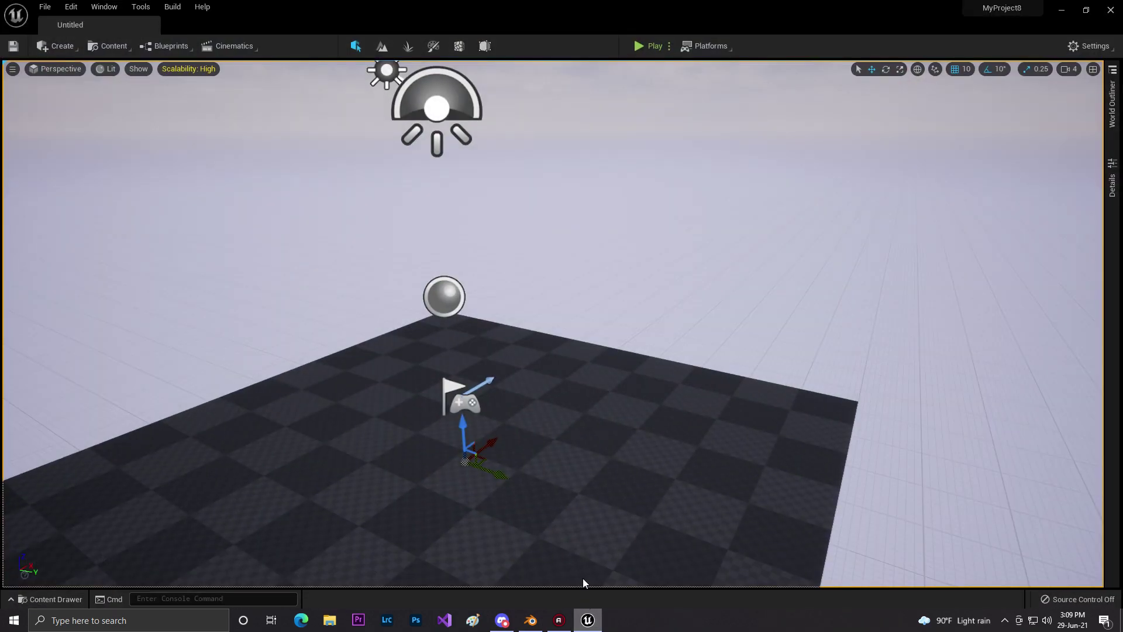
pyautogui.scroll(-10, 593, 391)
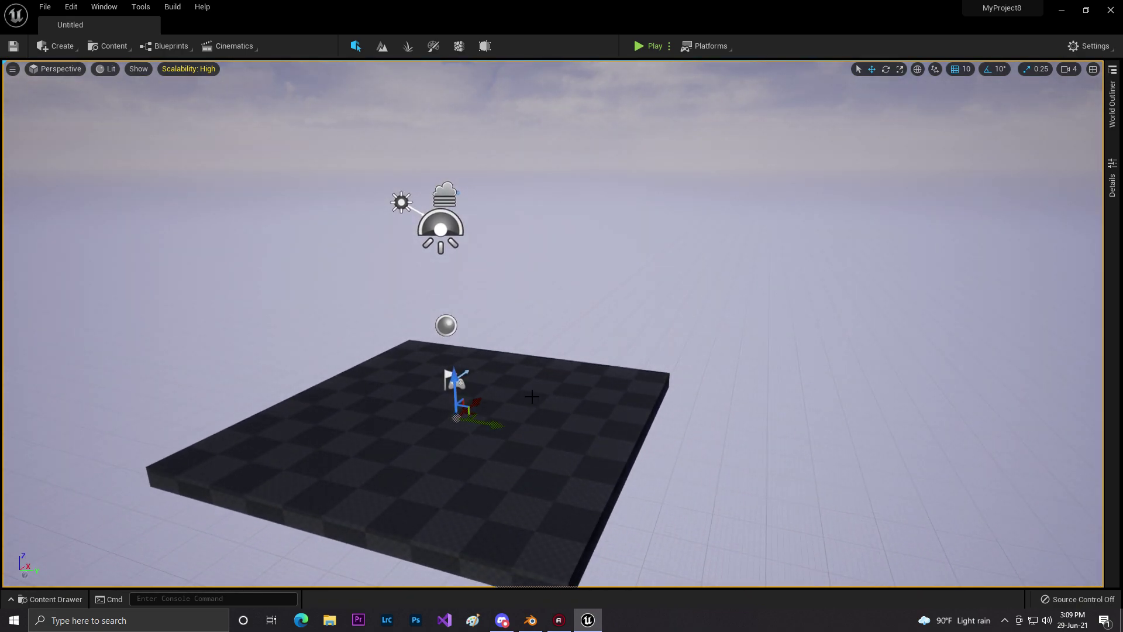
# Create a folder named models under Content in the Content Drawer and open it.
pyautogui.hotkey('ctrl', 'space')
pyautogui.rightClick(360, 435)
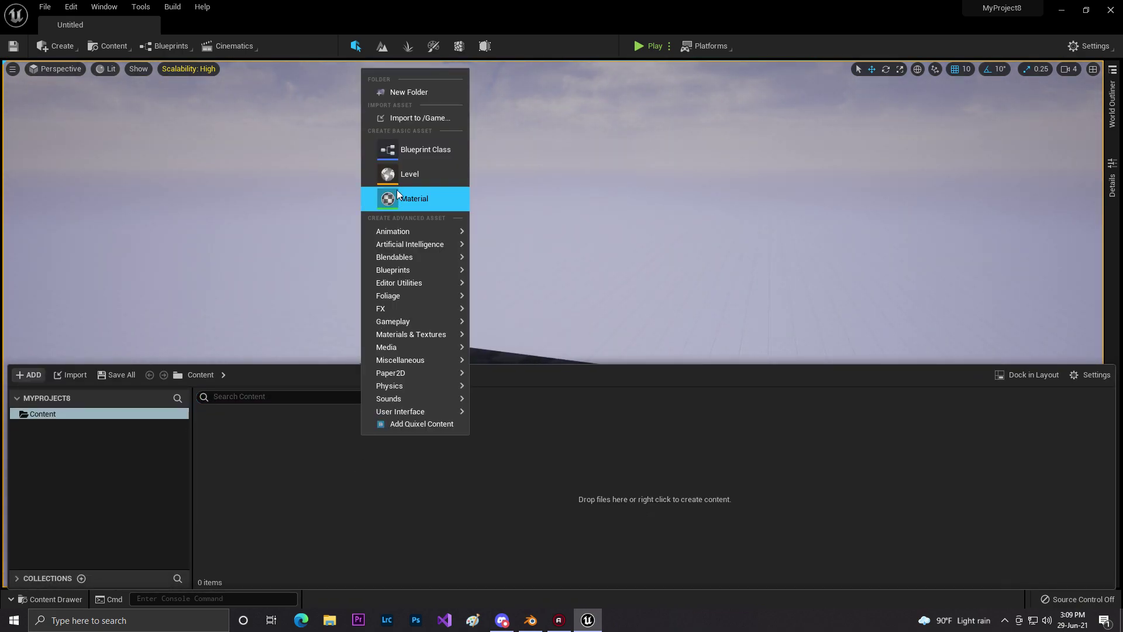
pyautogui.click(411, 91)
pyautogui.write('mod')
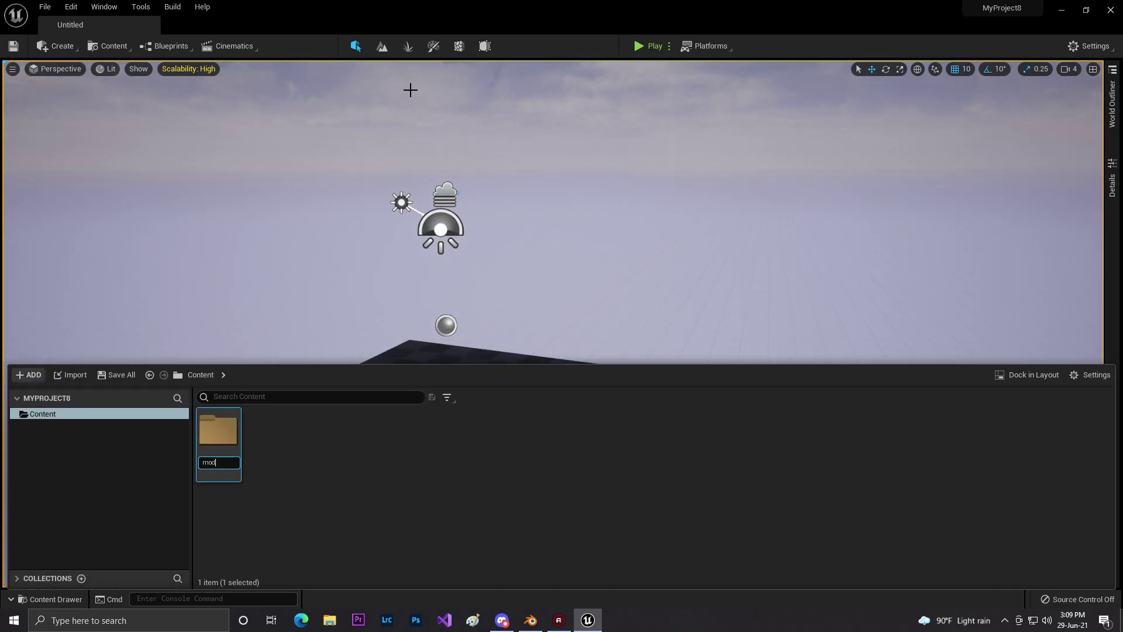
pyautogui.write('els')
pyautogui.press('Return')
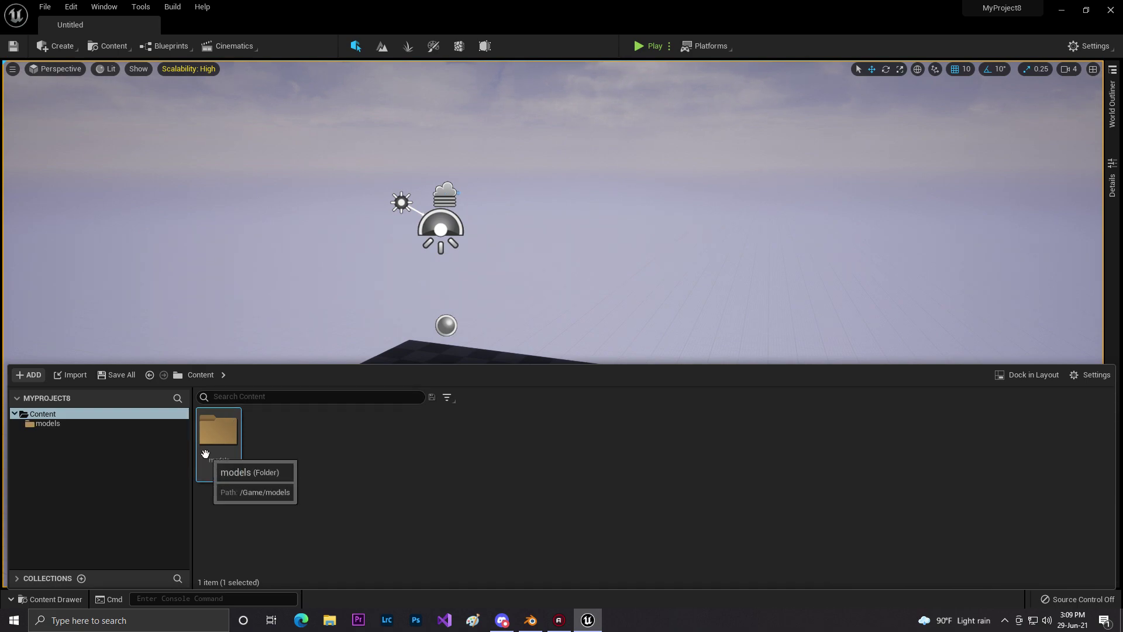
pyautogui.doubleClick(219, 431)
pyautogui.rightClick(418, 468)
# Import trees.fbx from Downloads into models with Build Nanite enabled.
pyautogui.click(459, 149)
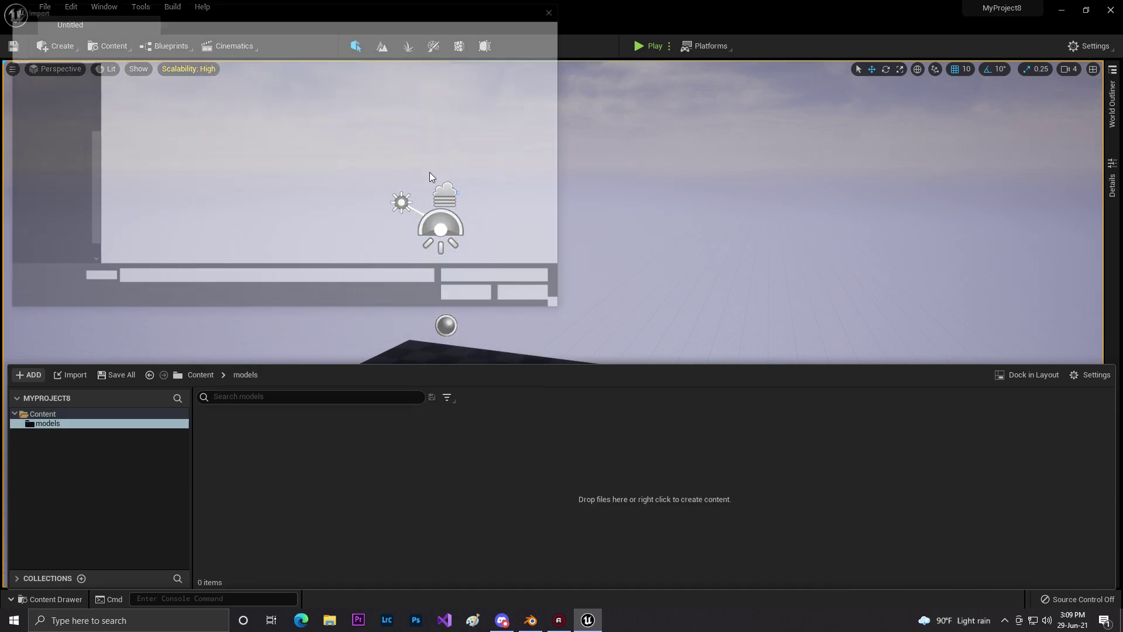
pyautogui.click(52, 156)
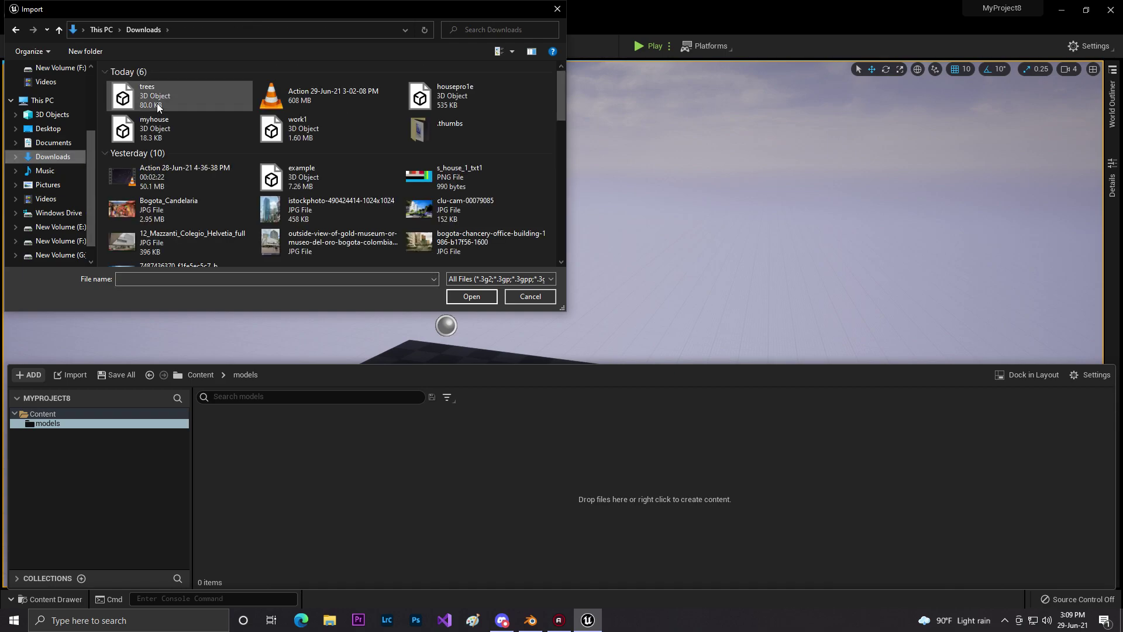
pyautogui.click(151, 97)
pyautogui.click(467, 294)
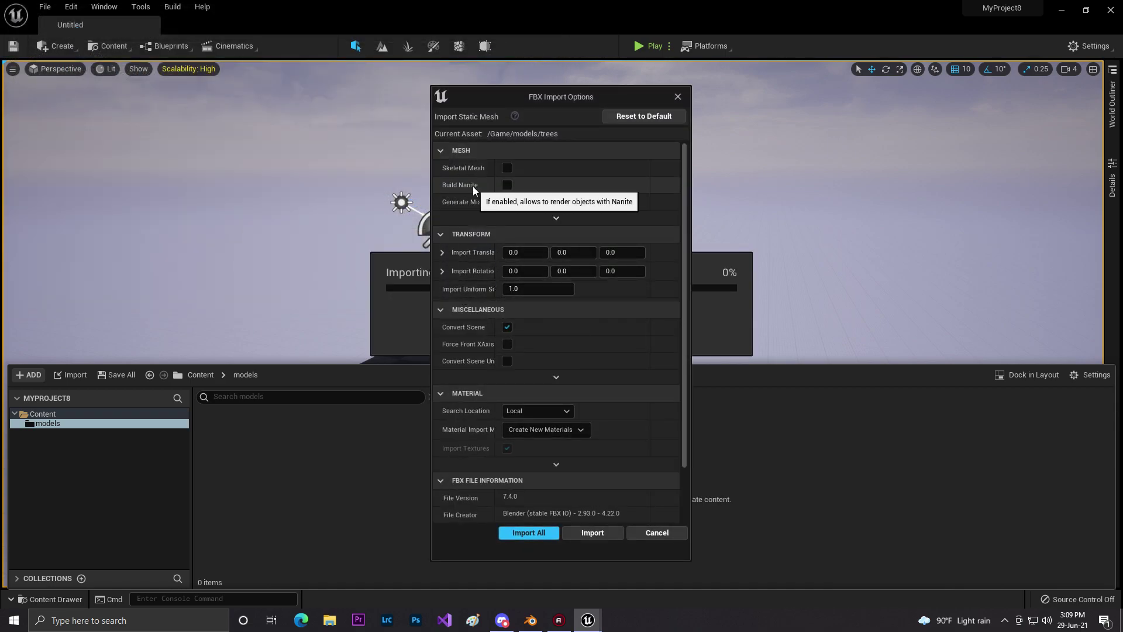
pyautogui.click(507, 185)
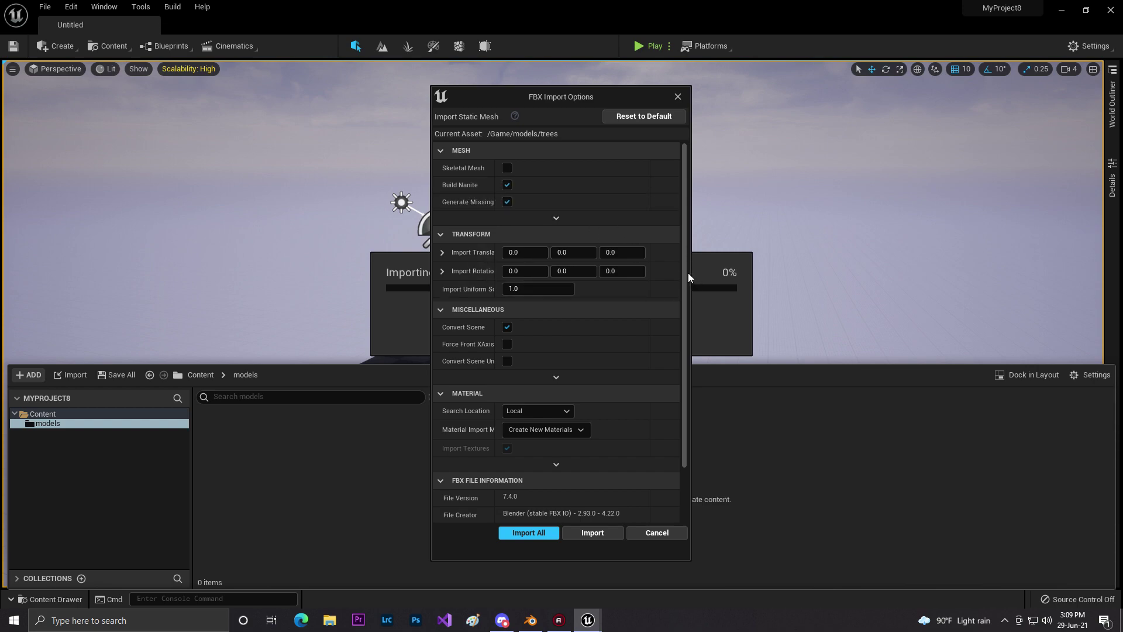
pyautogui.scroll(-1, 686, 273)
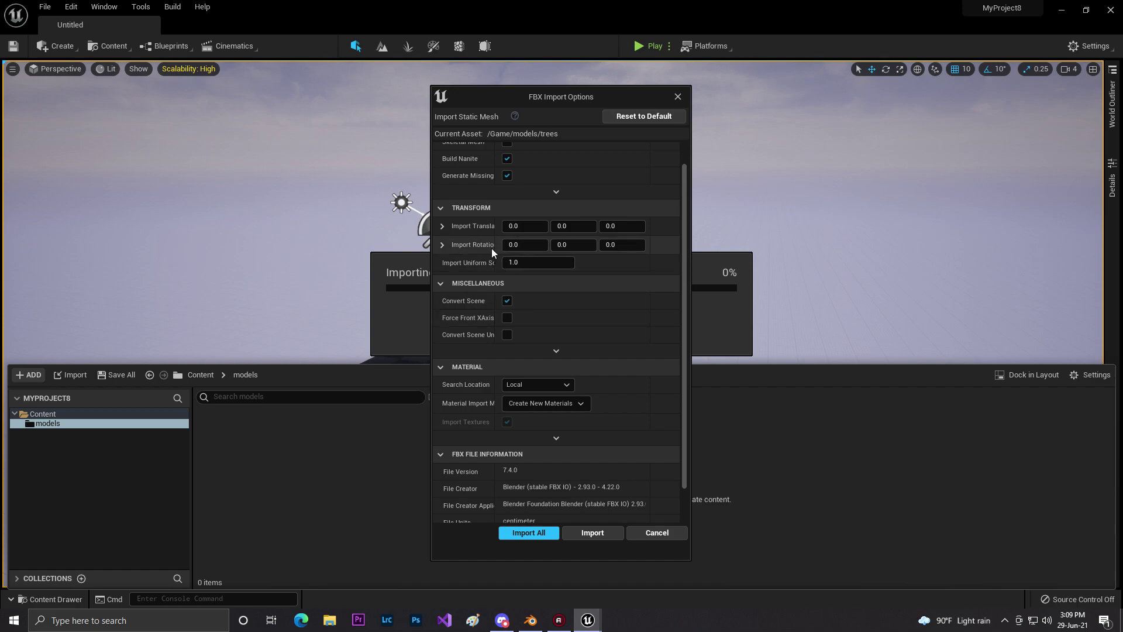
pyautogui.moveTo(496, 245); pyautogui.dragTo(530, 246)
# Set the mesh LOD group to LargeProp, keep vertex colour import at Ignore, and import.
pyautogui.scroll(-1, 528, 399)
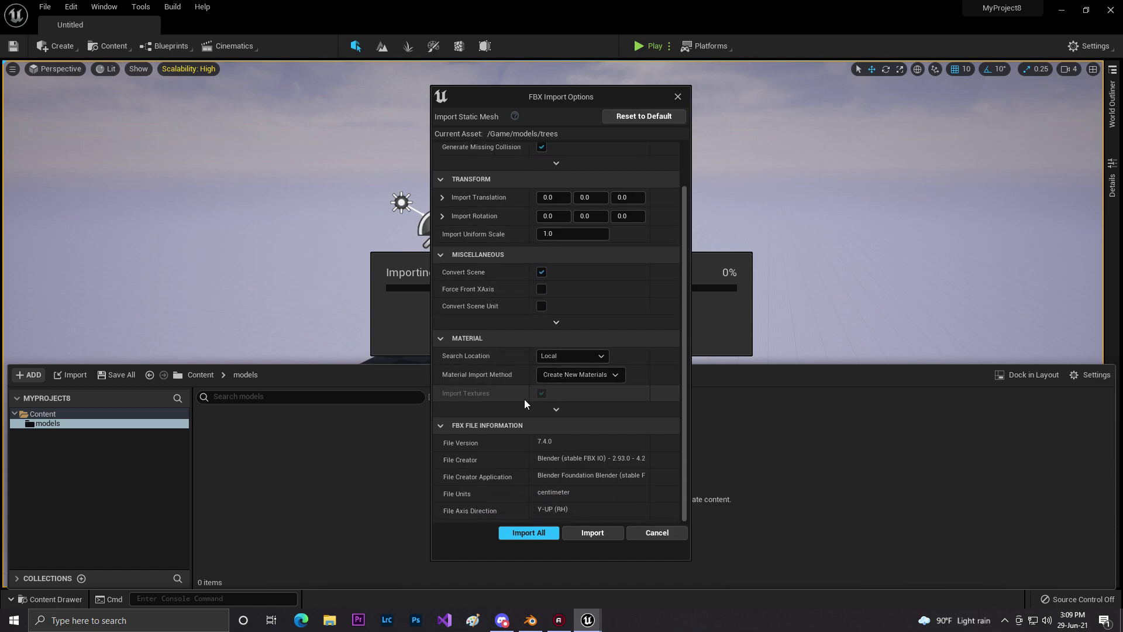
pyautogui.scroll(2, 499, 270)
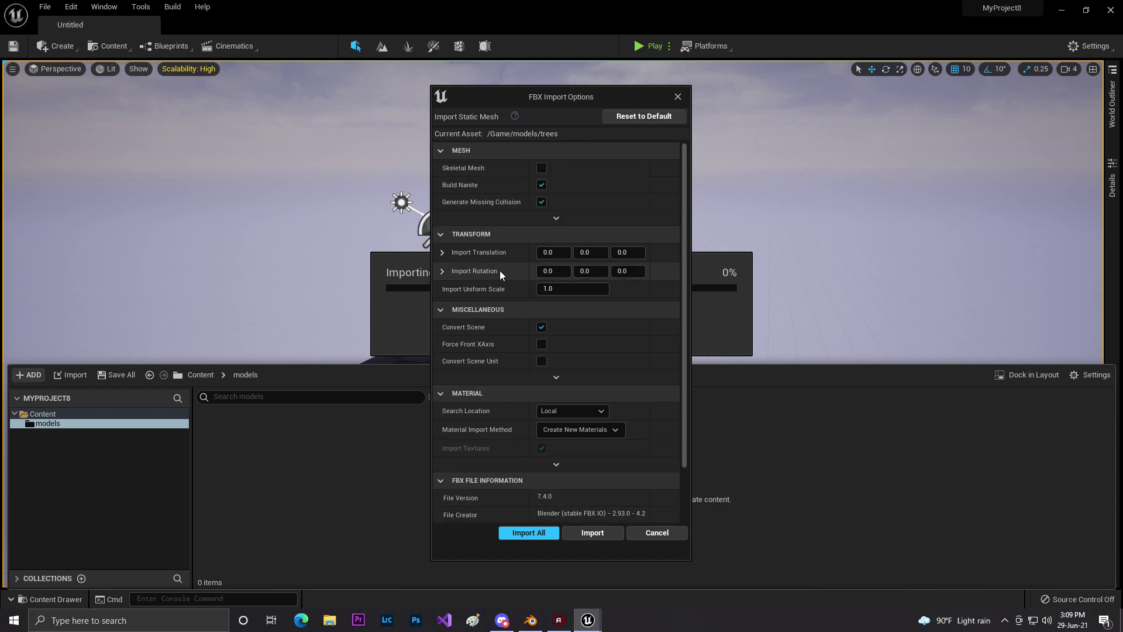
pyautogui.click(557, 218)
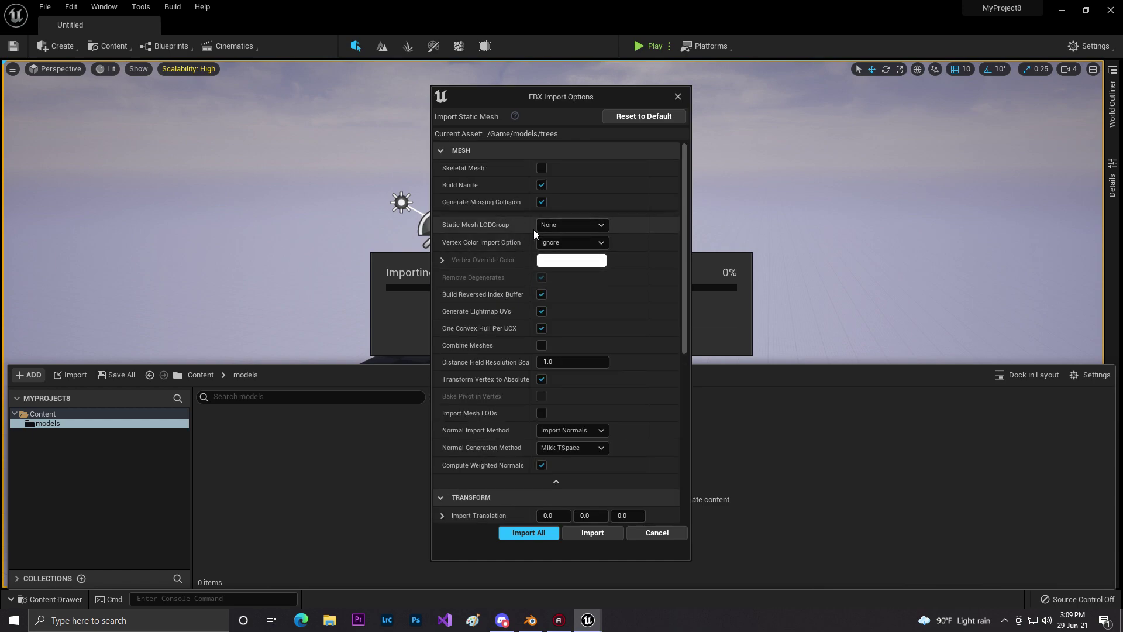
pyautogui.click(563, 230)
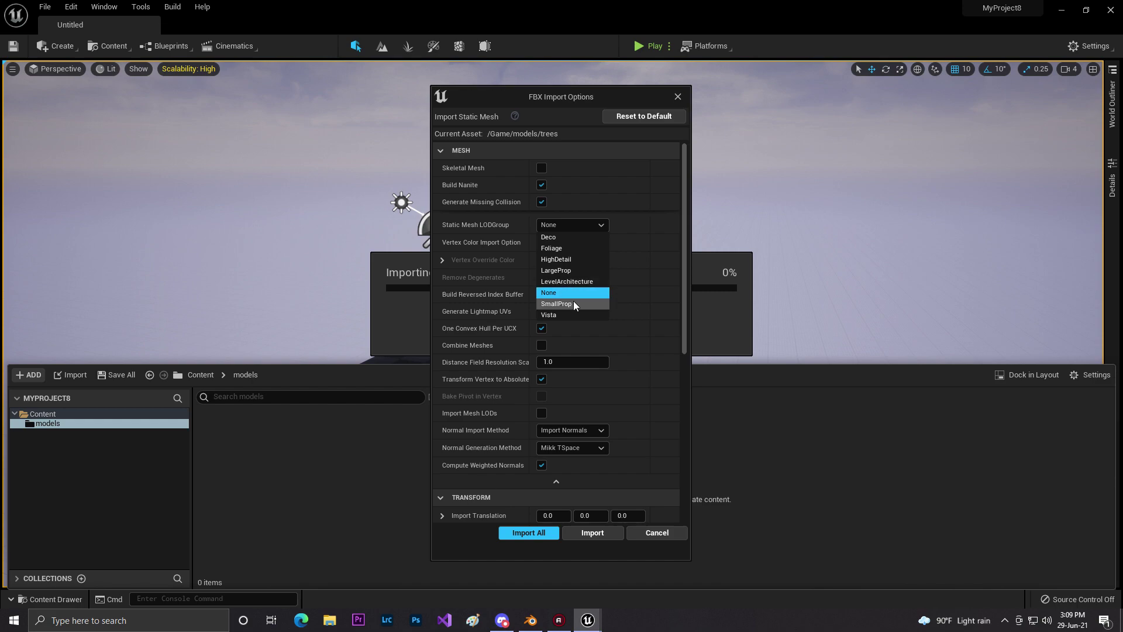
pyautogui.click(574, 270)
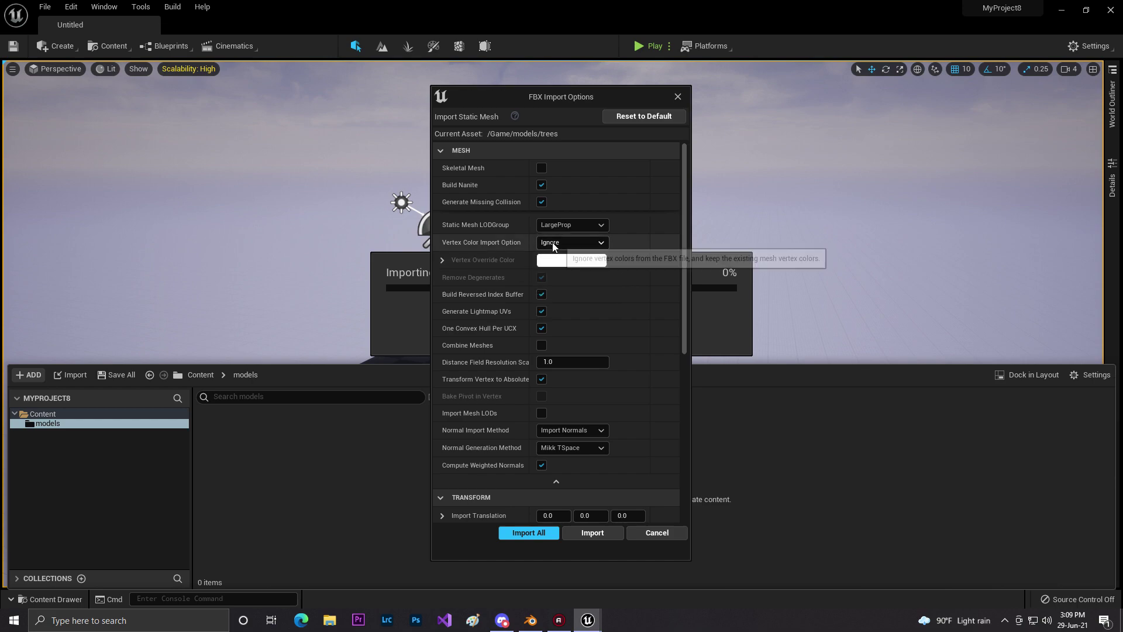
pyautogui.click(553, 242)
pyautogui.click(567, 263)
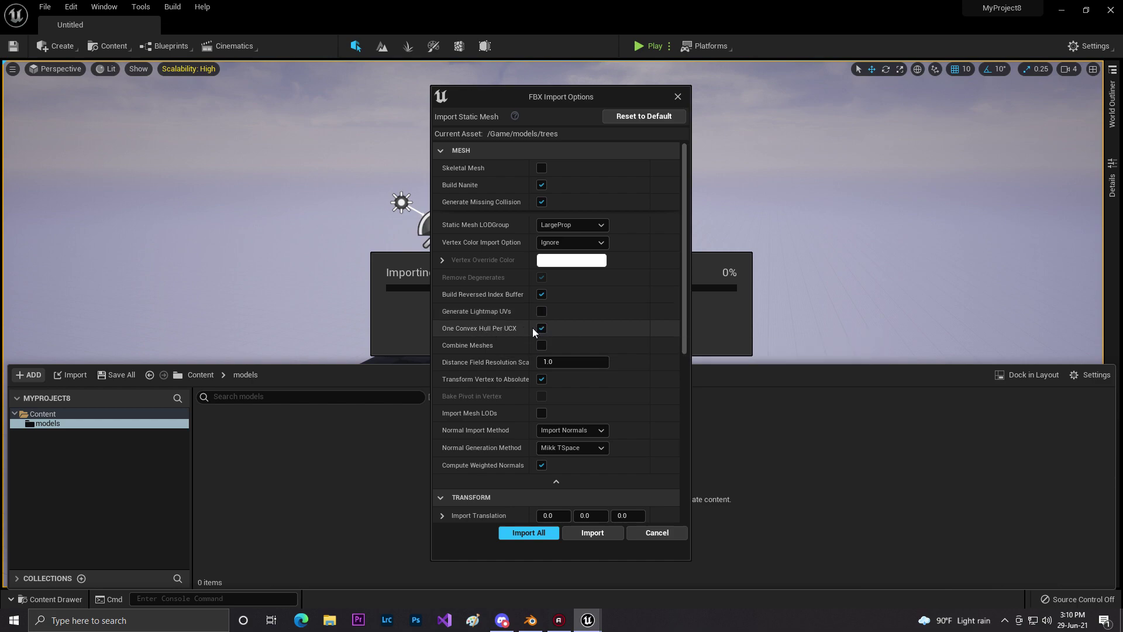
pyautogui.scroll(-3, 498, 381)
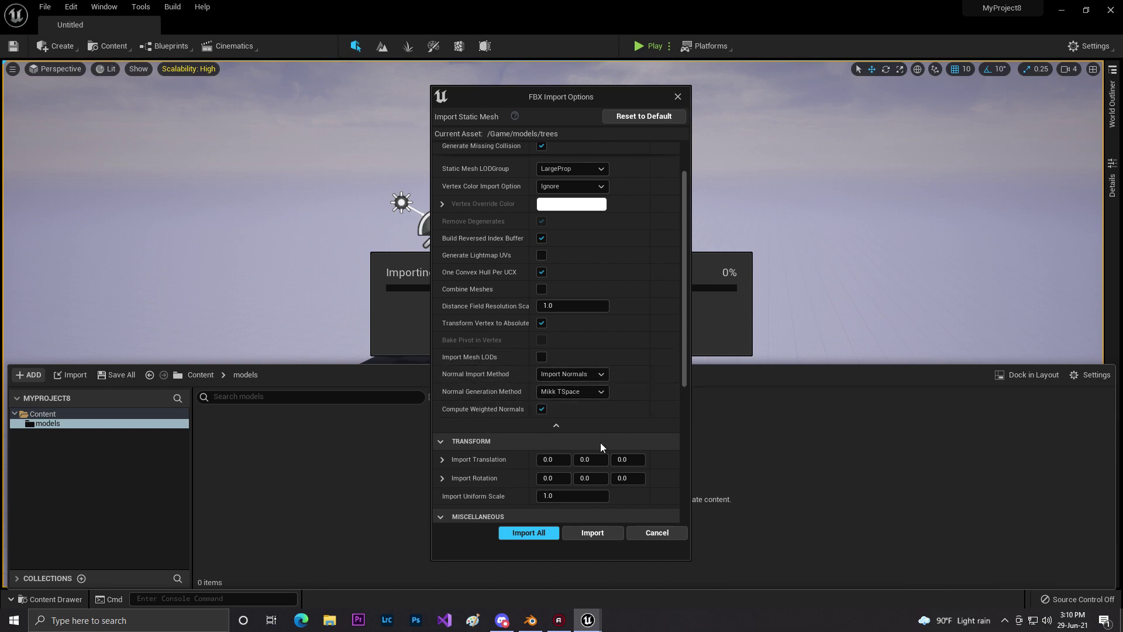
pyautogui.scroll(-1, 441, 368)
pyautogui.scroll(-4, 521, 367)
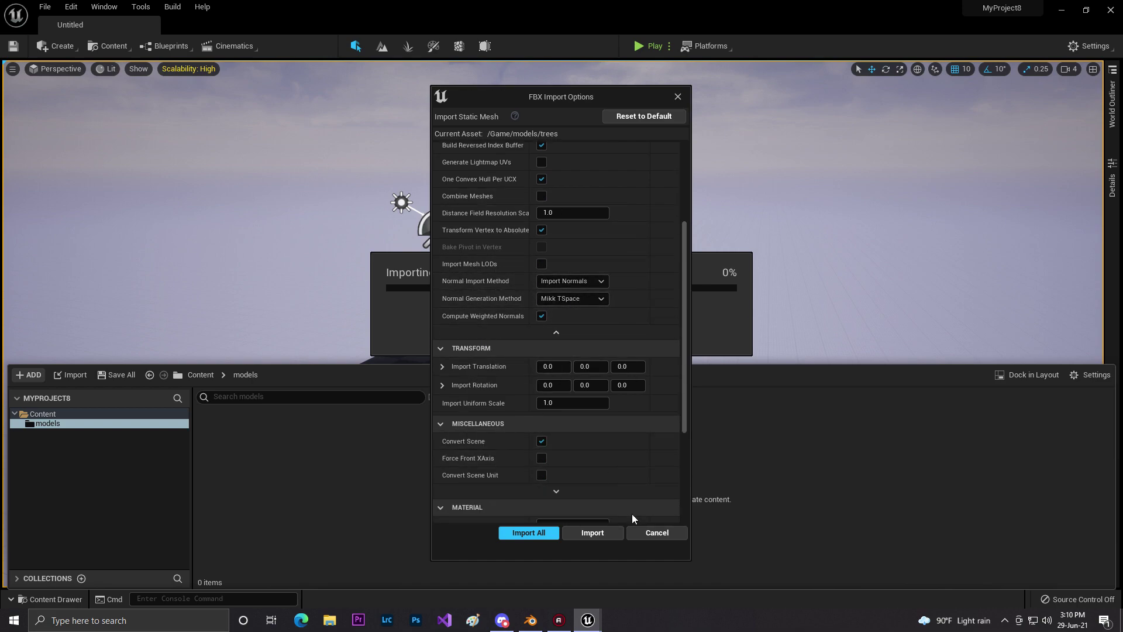
pyautogui.click(592, 532)
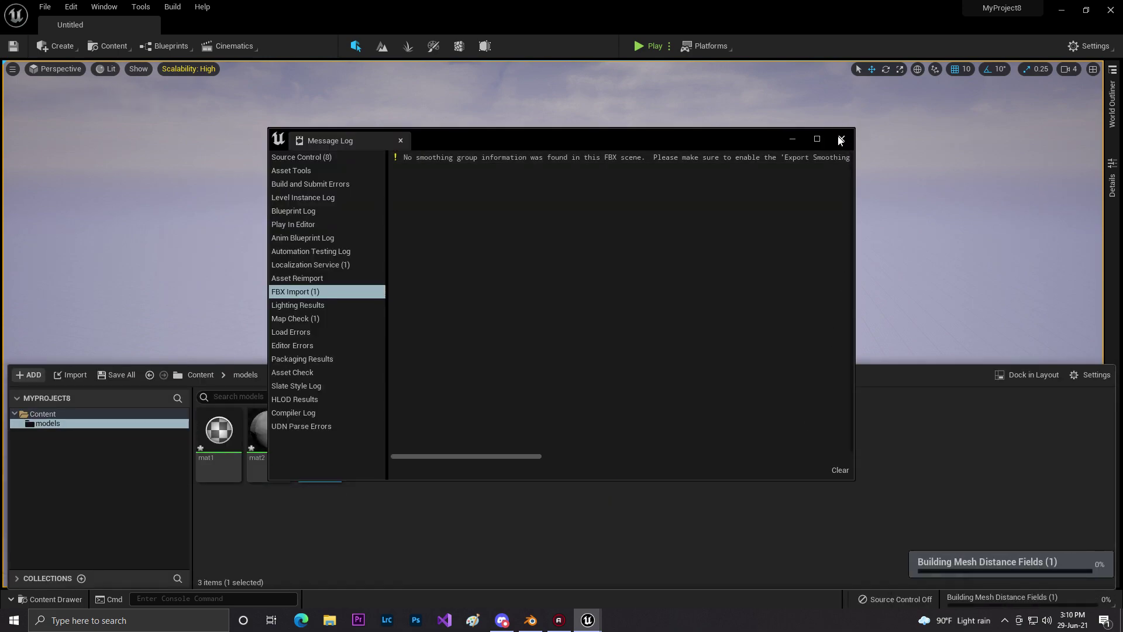
# Dismiss the import Message Log and save mat1, mat2 and trees in the models folder.
pyautogui.click(842, 139)
pyautogui.hotkey('ctrl', 'space')
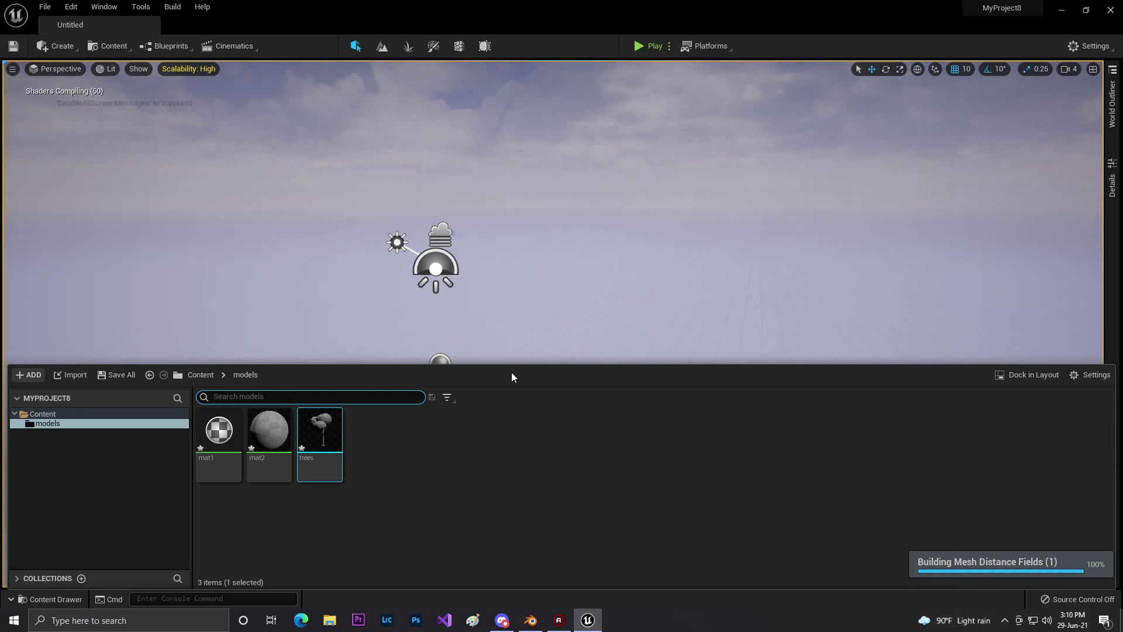
pyautogui.click(117, 379)
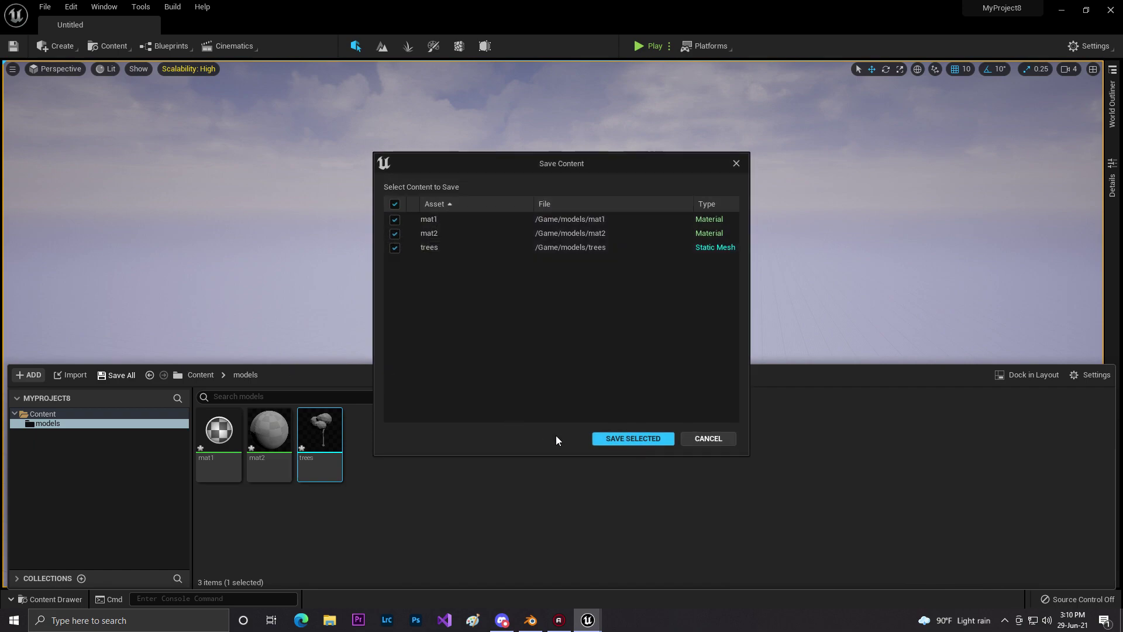
pyautogui.click(627, 442)
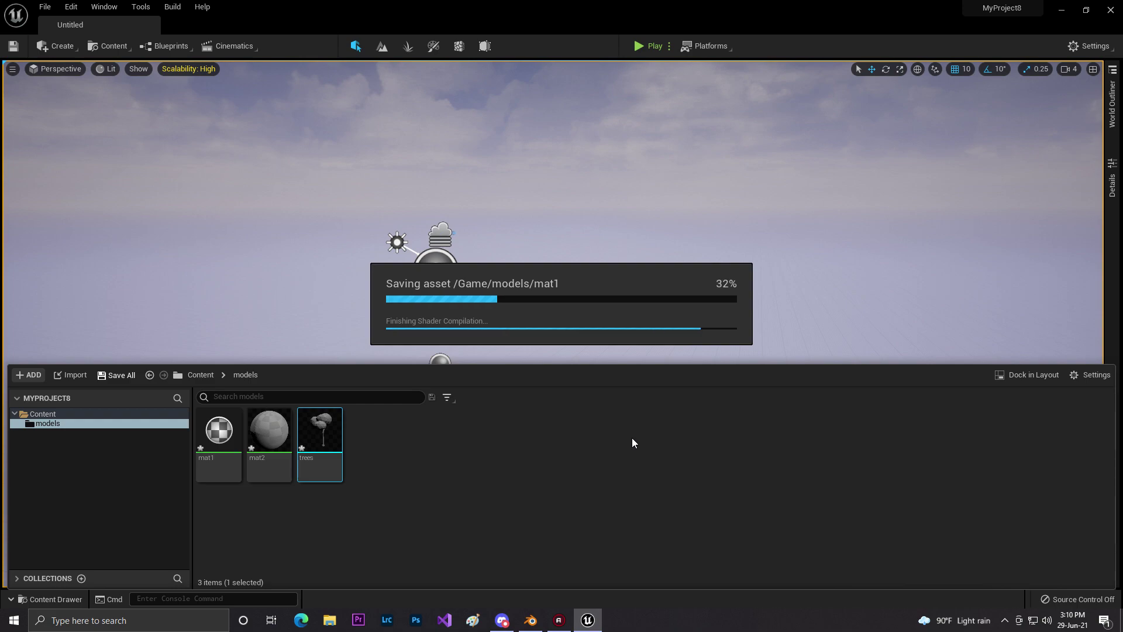
pyautogui.click(622, 442)
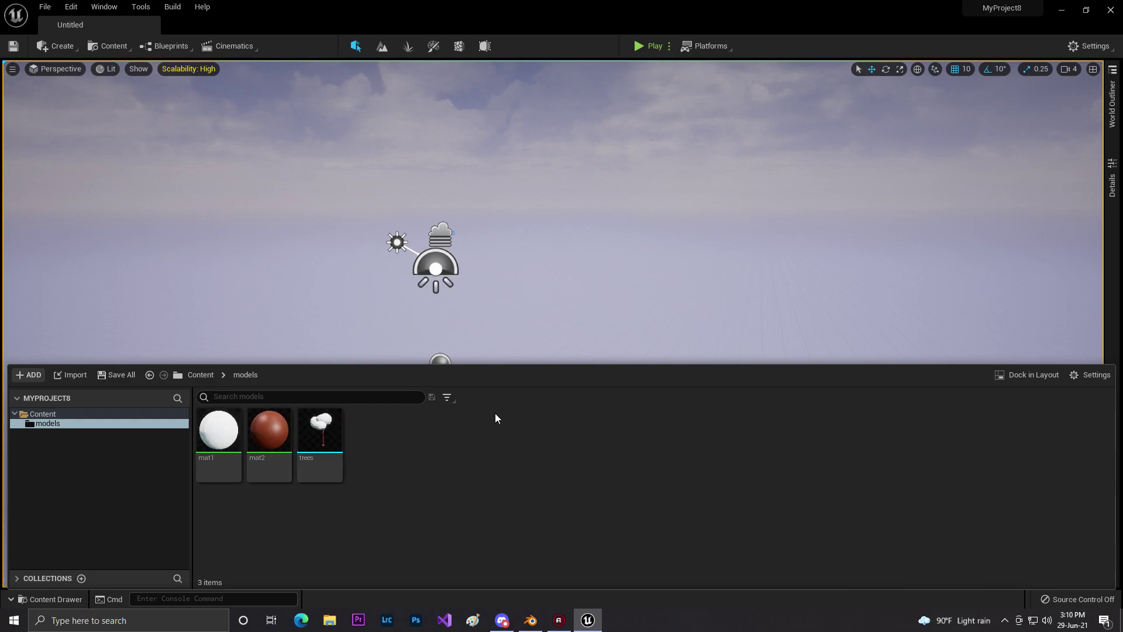
# In mat1, set the Param colour feeding Base Color to a saturated dark green.
pyautogui.doubleClick(221, 427)
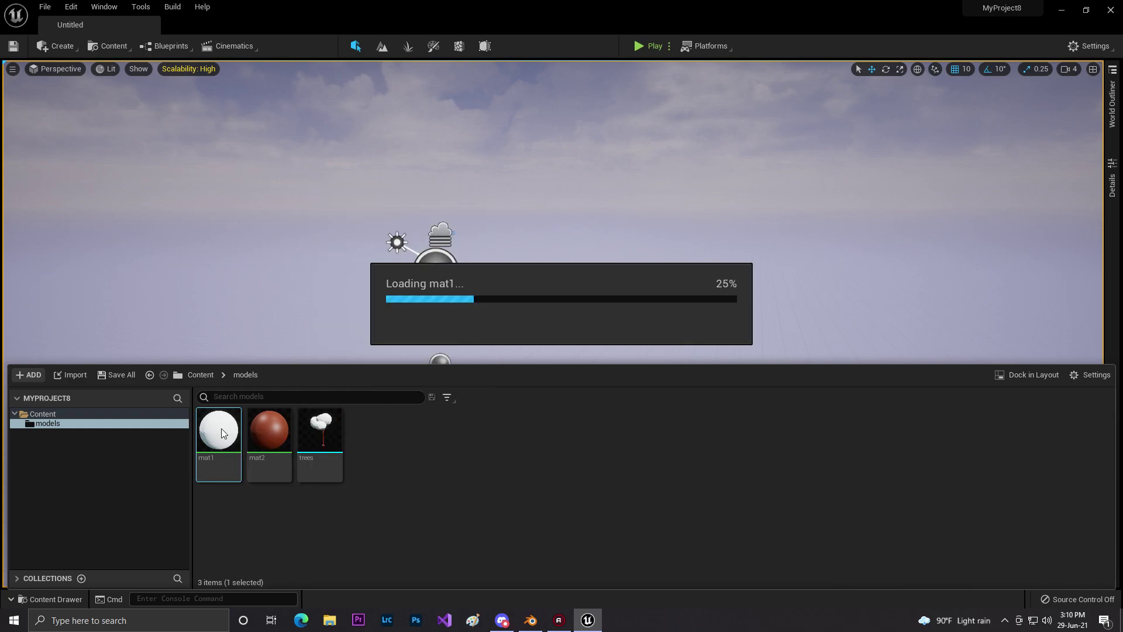
pyautogui.moveTo(501, 284); pyautogui.dragTo(568, 305, button='right')
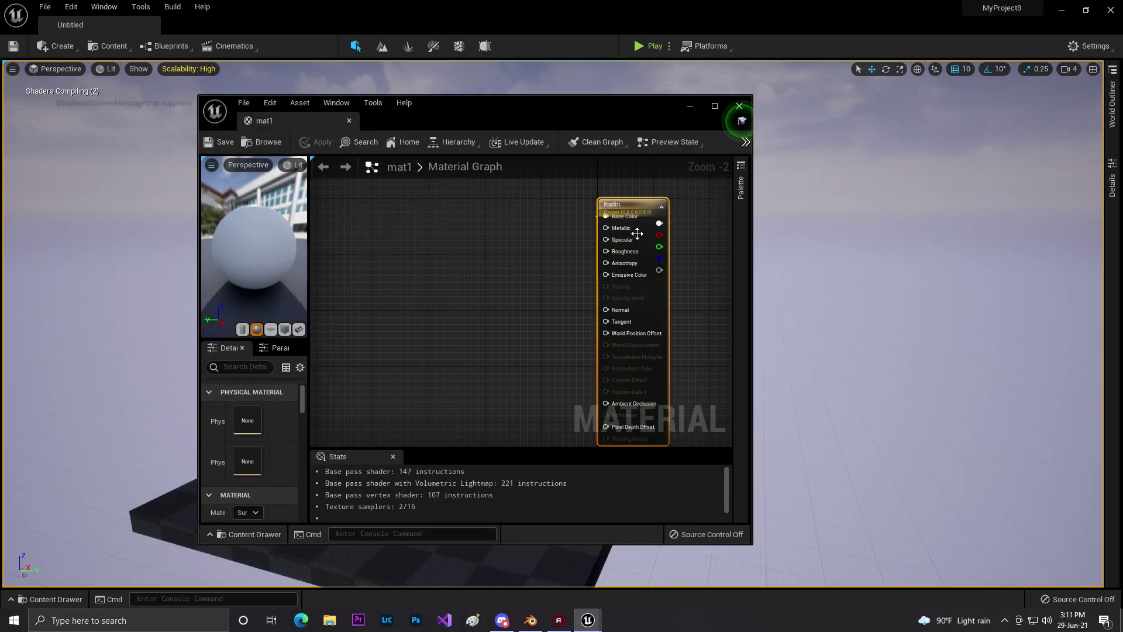
pyautogui.moveTo(559, 213); pyautogui.dragTo(520, 213, button='right')
pyautogui.moveTo(584, 200); pyautogui.dragTo(681, 199)
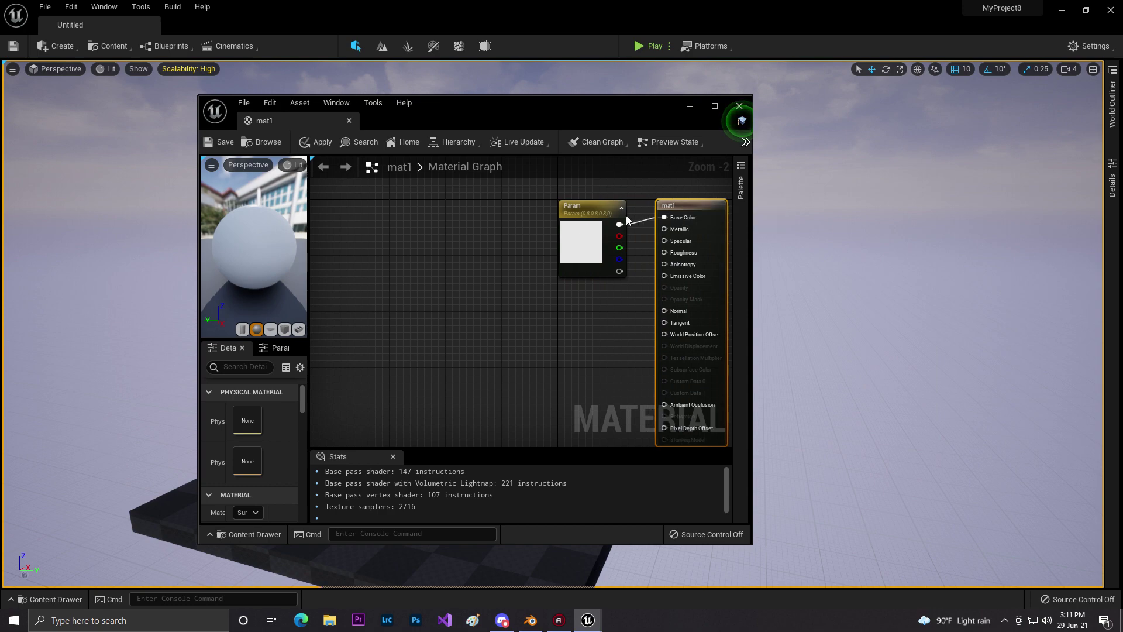
pyautogui.click(583, 207)
pyautogui.click(254, 450)
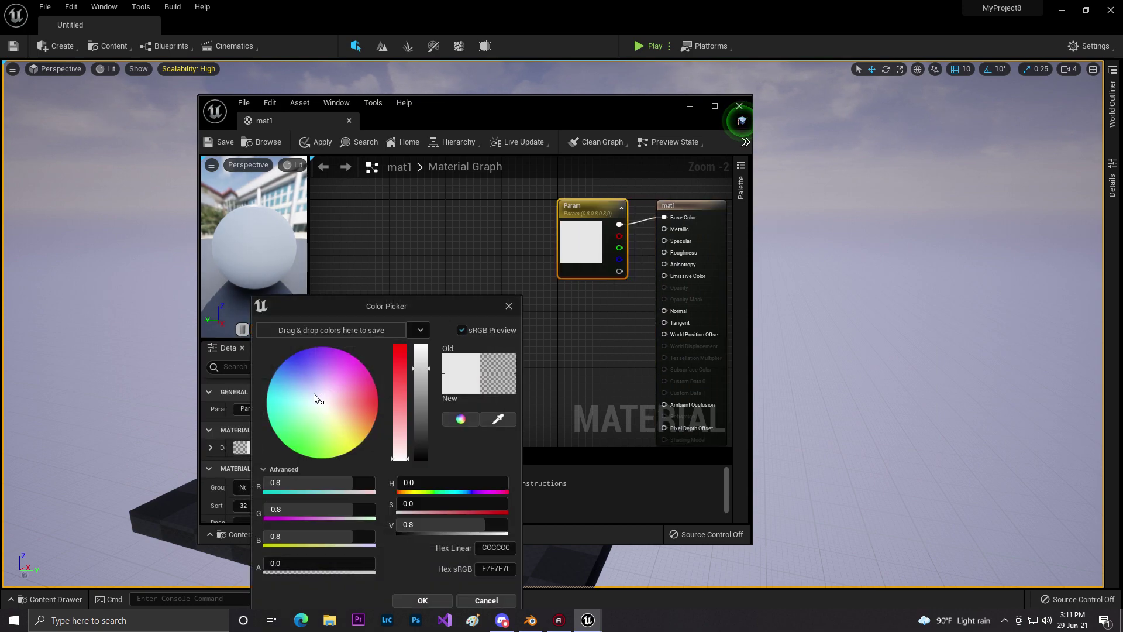
pyautogui.moveTo(314, 417); pyautogui.dragTo(305, 460)
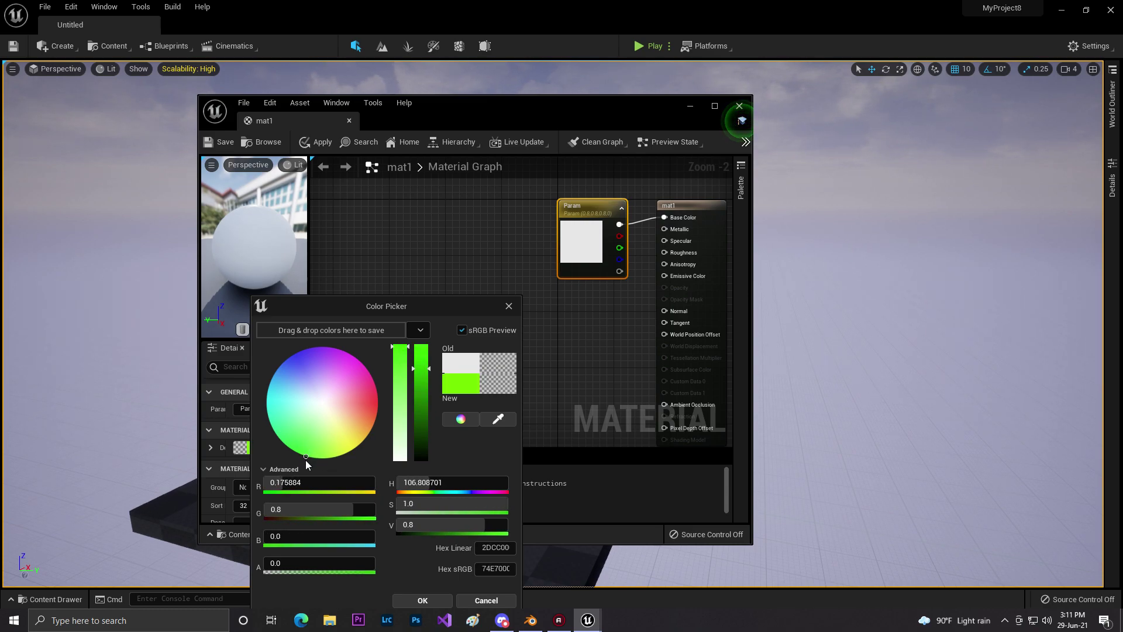
pyautogui.moveTo(421, 369); pyautogui.dragTo(421, 391)
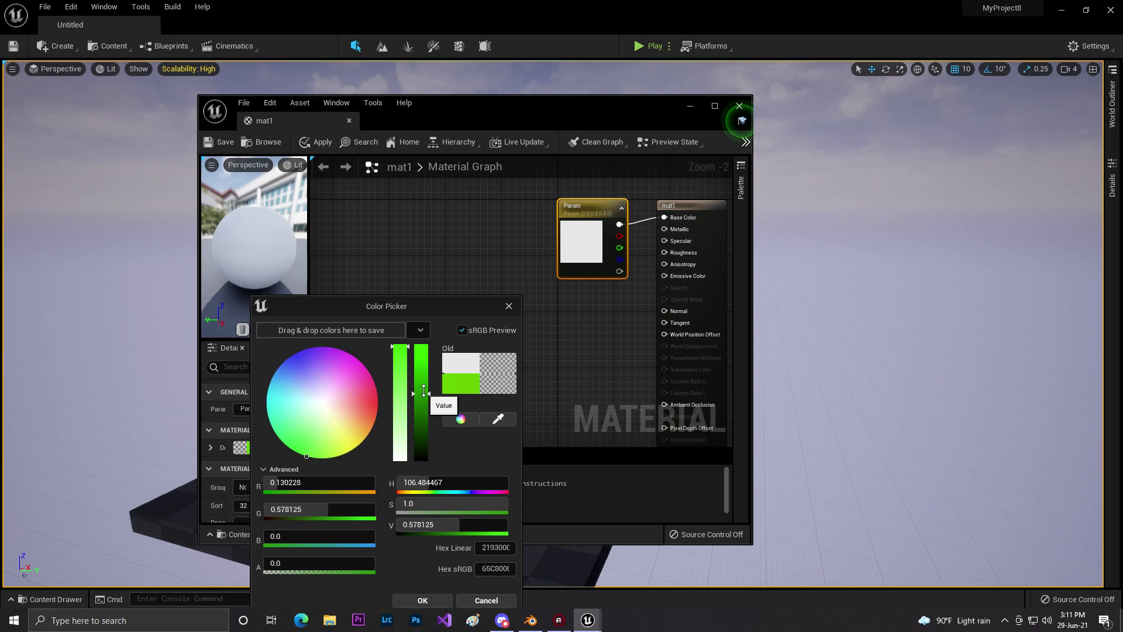
pyautogui.click(422, 600)
# Apply and save the mat1 changes and close the material editor.
pyautogui.click(318, 144)
pyautogui.click(213, 149)
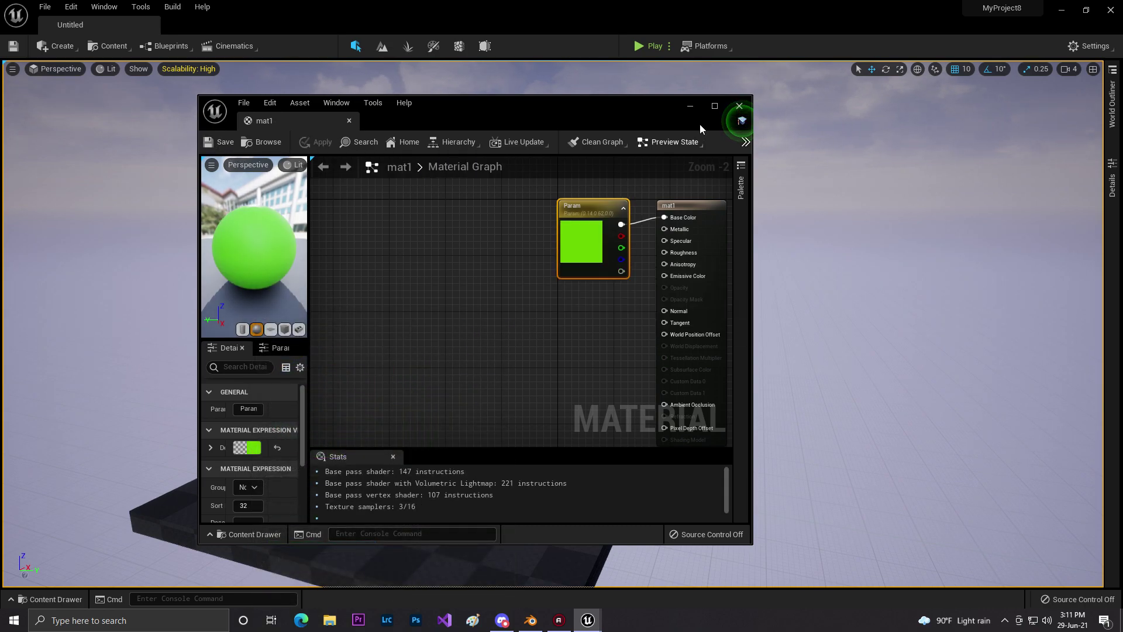
pyautogui.click(740, 106)
pyautogui.hotkey('ctrl', 'space')
# Place the trees mesh in the level and frame the view closely on it.
pyautogui.moveTo(320, 433); pyautogui.dragTo(412, 385)
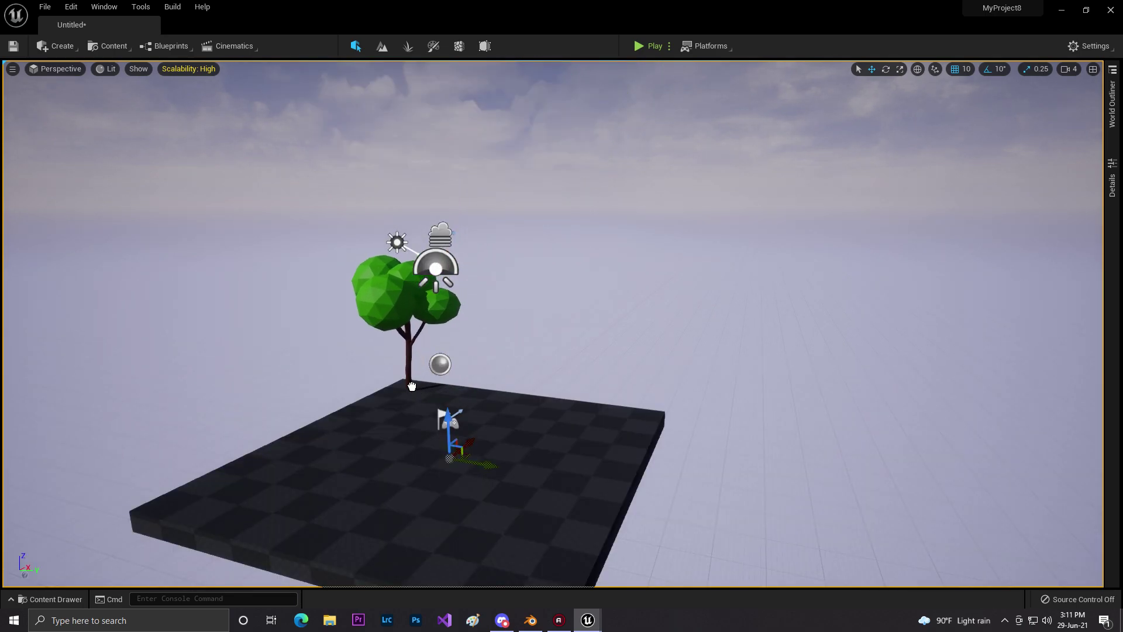
pyautogui.press('f')
pyautogui.moveTo(509, 368); pyautogui.dragTo(561, 395, button='right')
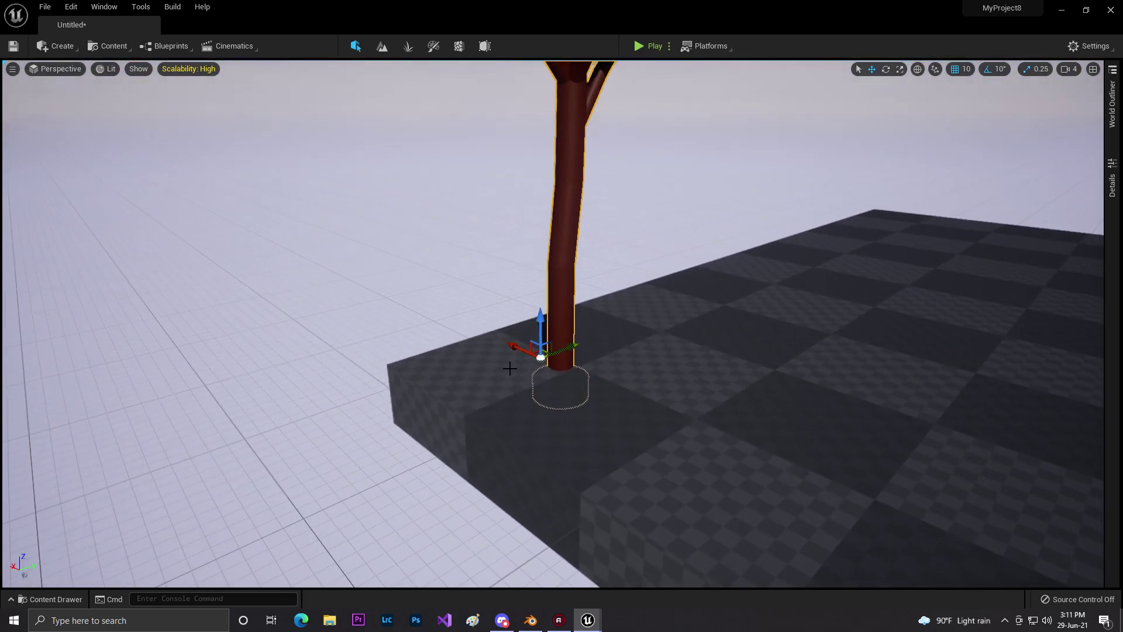
pyautogui.click(502, 286)
pyautogui.moveTo(521, 267); pyautogui.dragTo(532, 201, button='right')
pyautogui.click(549, 261)
pyautogui.press('f')
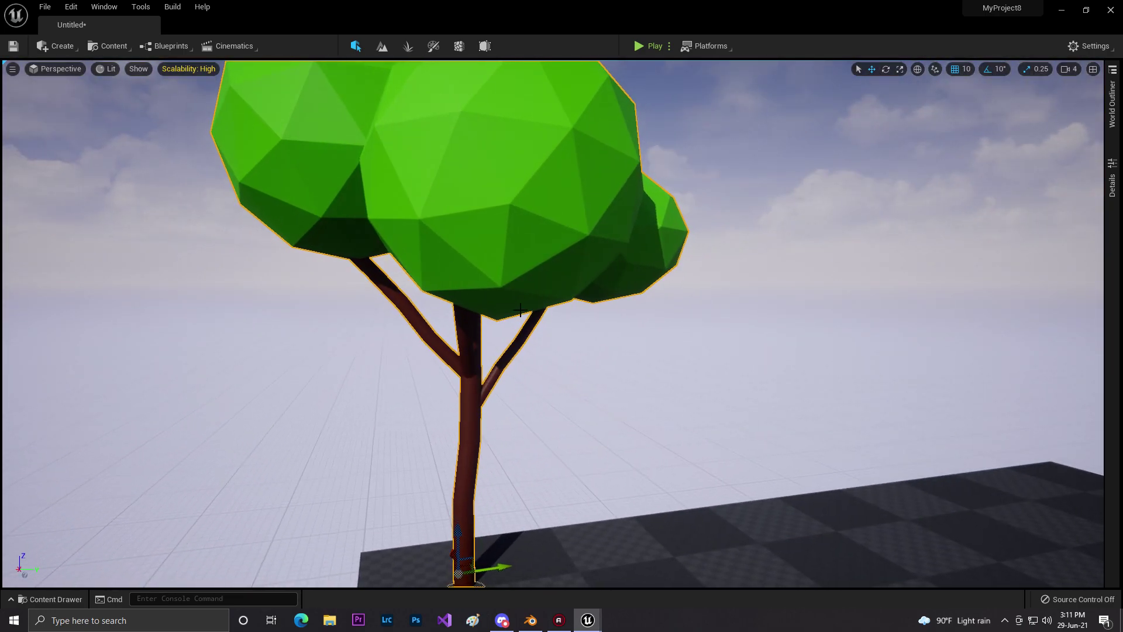
# Switch the viewport to the Nanite Visualization Overview mode.
pyautogui.click(99, 70)
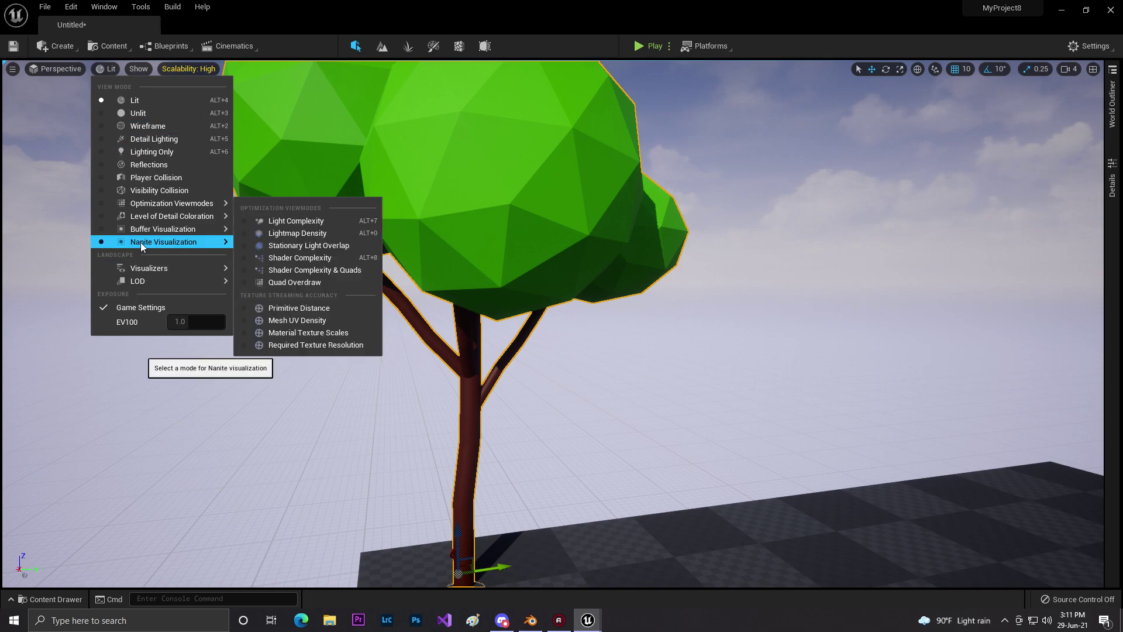
pyautogui.moveTo(140, 242)
pyautogui.click(294, 264)
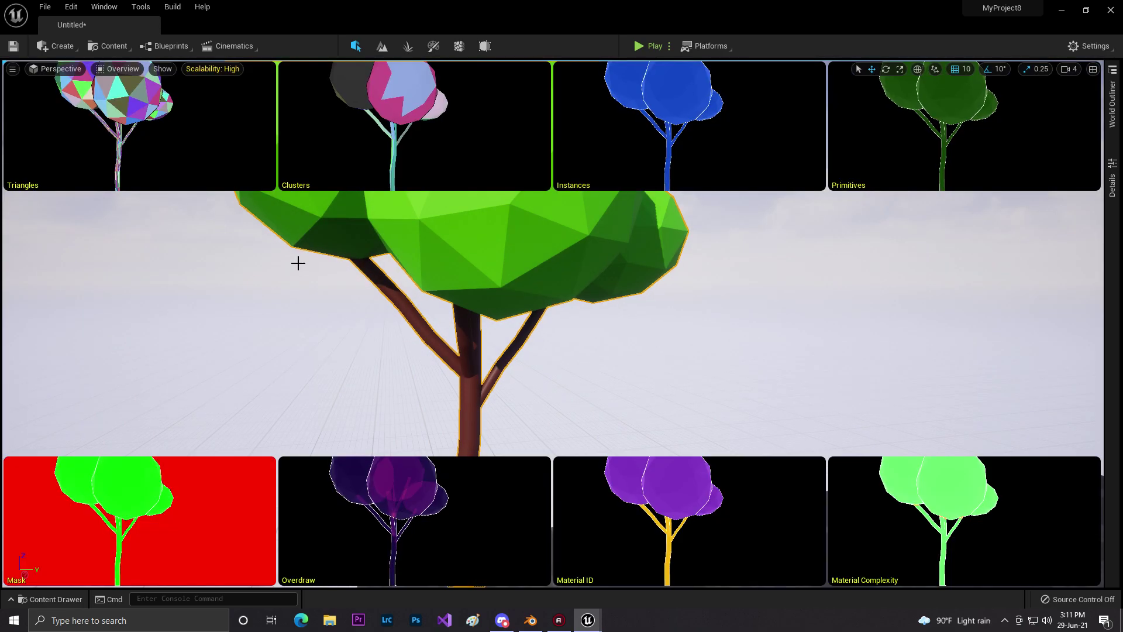
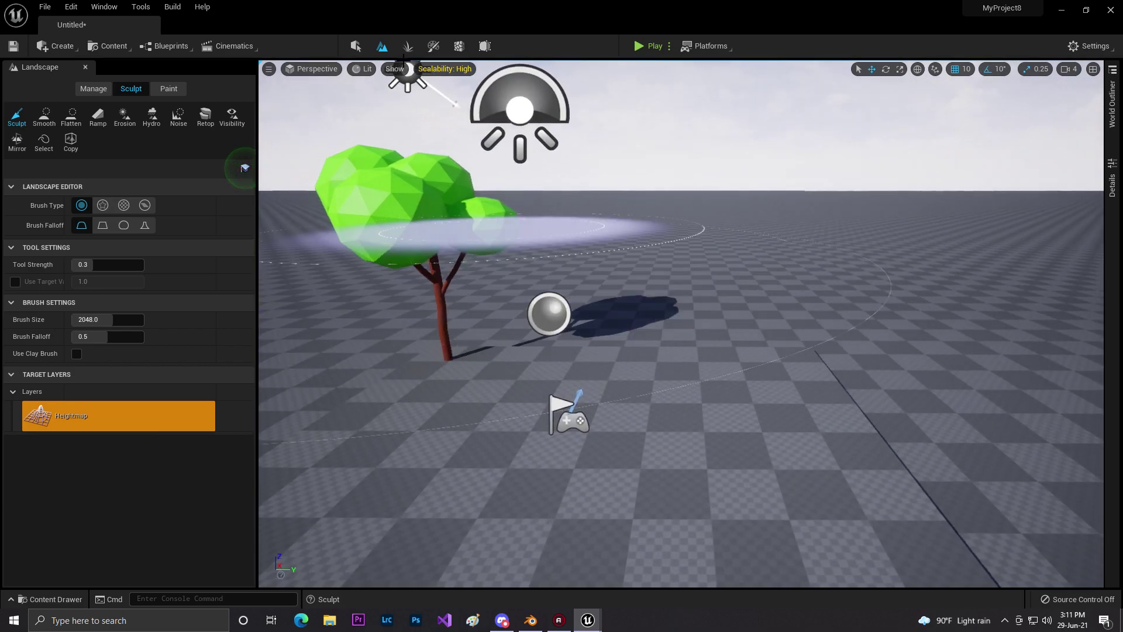
# In Foliage mode, add the trees mesh as a foliage type and disable painting on BSP.
pyautogui.click(408, 47)
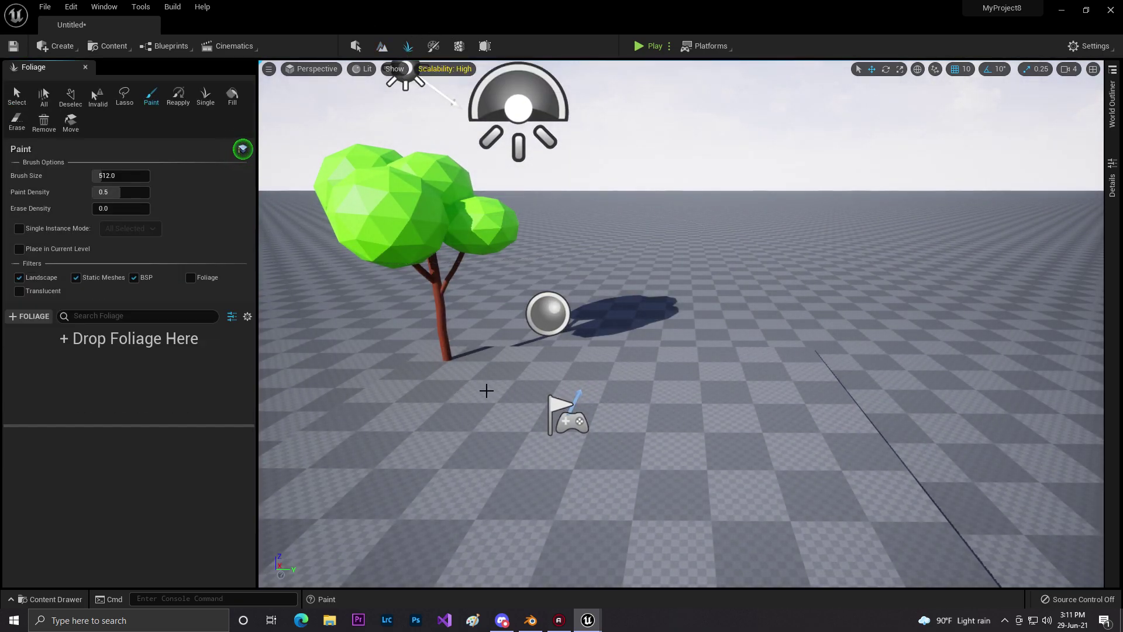
pyautogui.hotkey('ctrl', 'space')
pyautogui.moveTo(328, 435); pyautogui.dragTo(112, 347)
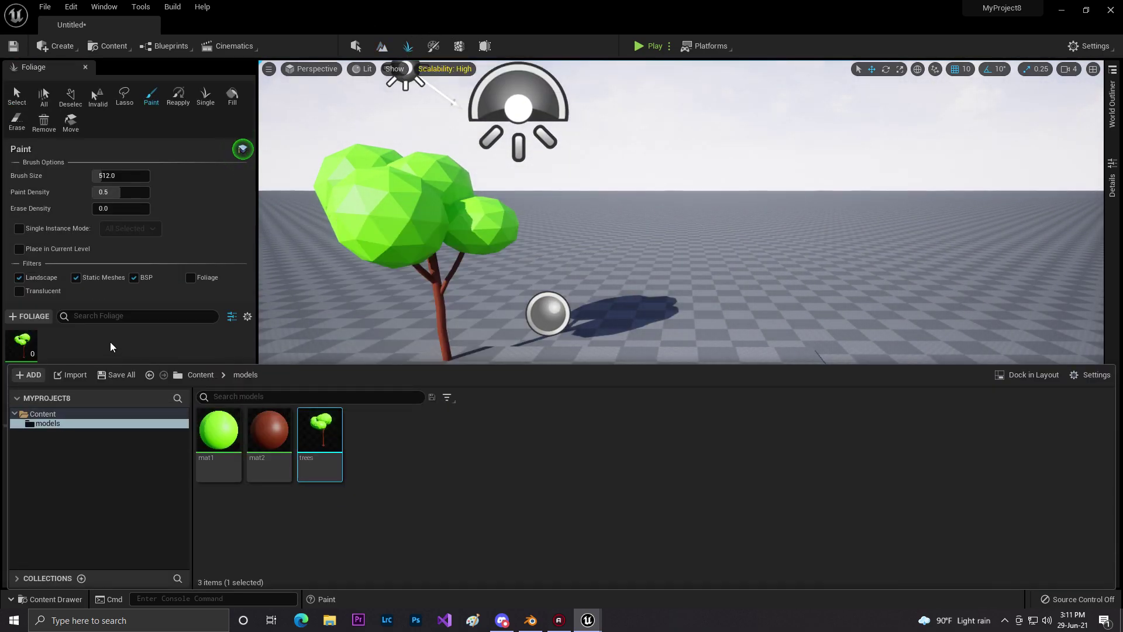
pyautogui.click(201, 243)
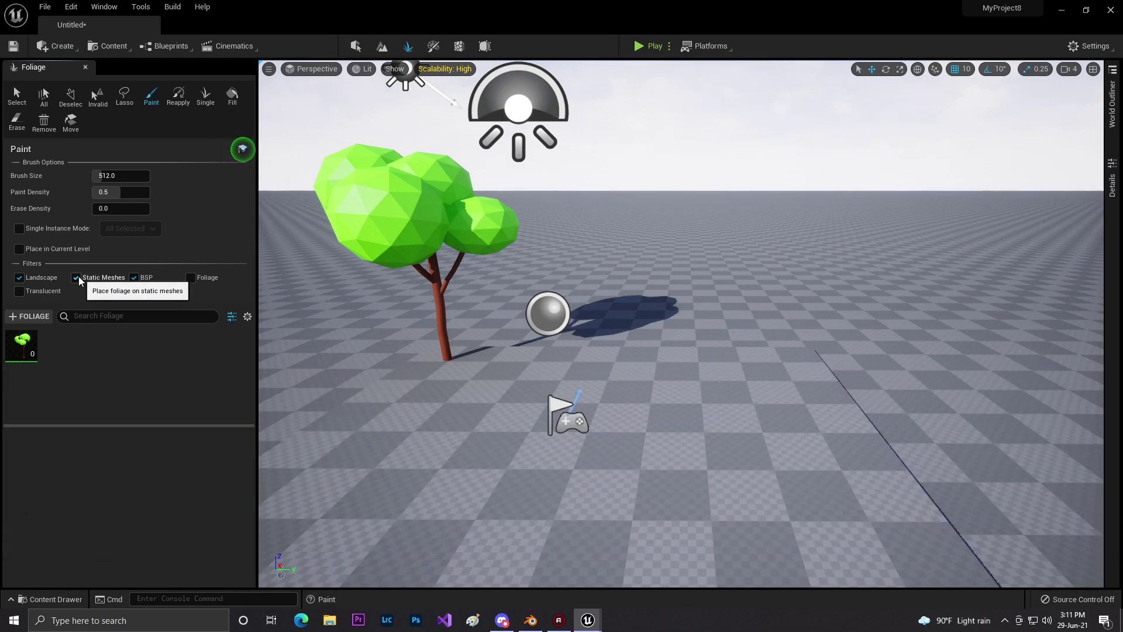
pyautogui.click(134, 278)
# Aim the view over the landscape and set the trees' Scale X minimum to 0.7.
pyautogui.press('s')
pyautogui.moveTo(608, 385)
pyautogui.mouseDown(button='right')
pyautogui.moveTo(555, 412)
pyautogui.moveTo(535, 399)
pyautogui.moveTo(612, 383)
pyautogui.mouseUp(button='right')
pyautogui.press('w')
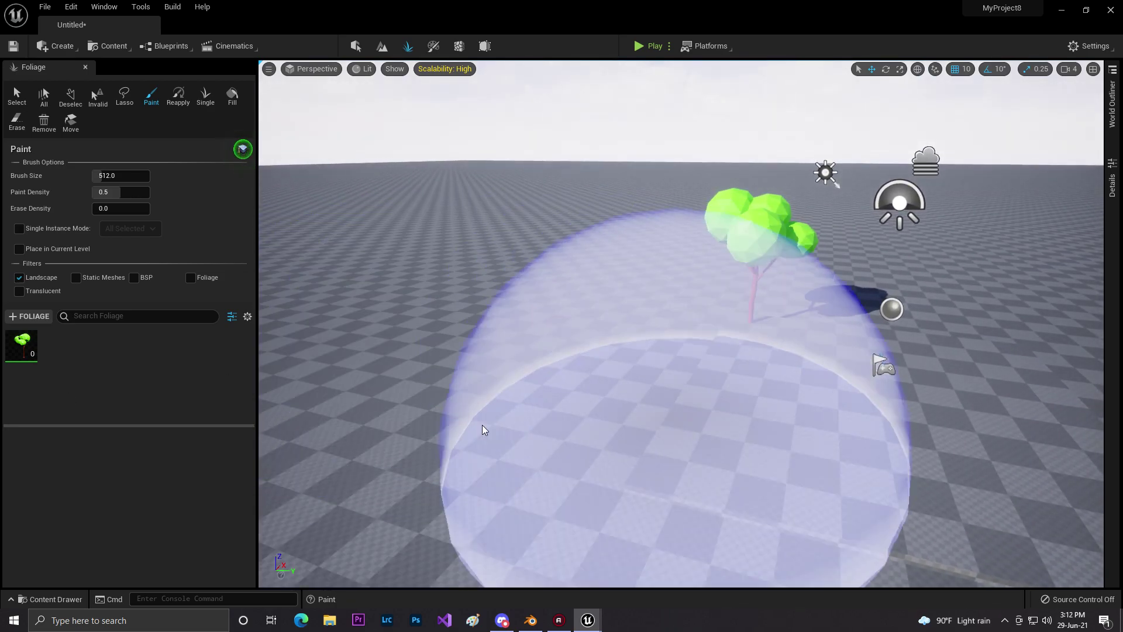
pyautogui.moveTo(485, 431); pyautogui.dragTo(484, 431, button='right')
pyautogui.click(21, 345)
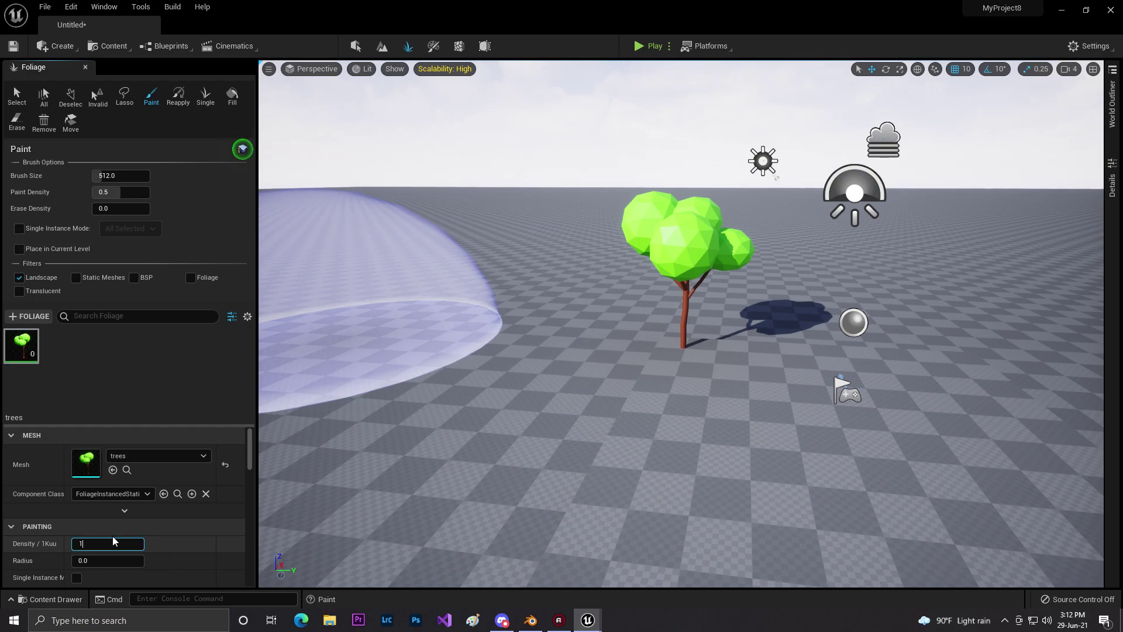
pyautogui.scroll(-5, 113, 541)
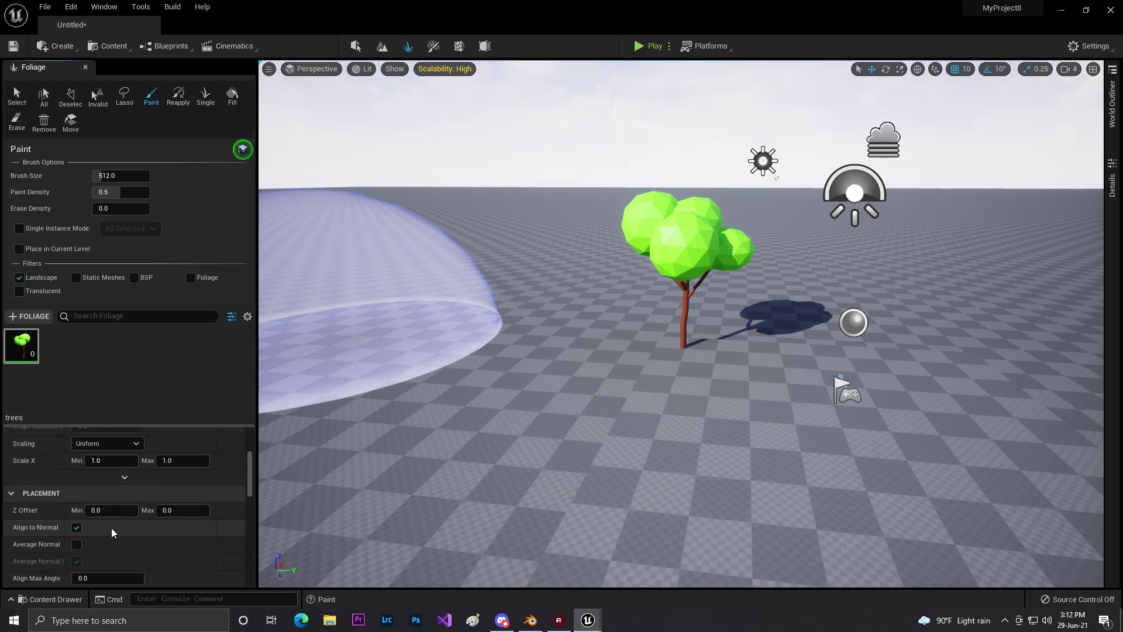
pyautogui.click(112, 460)
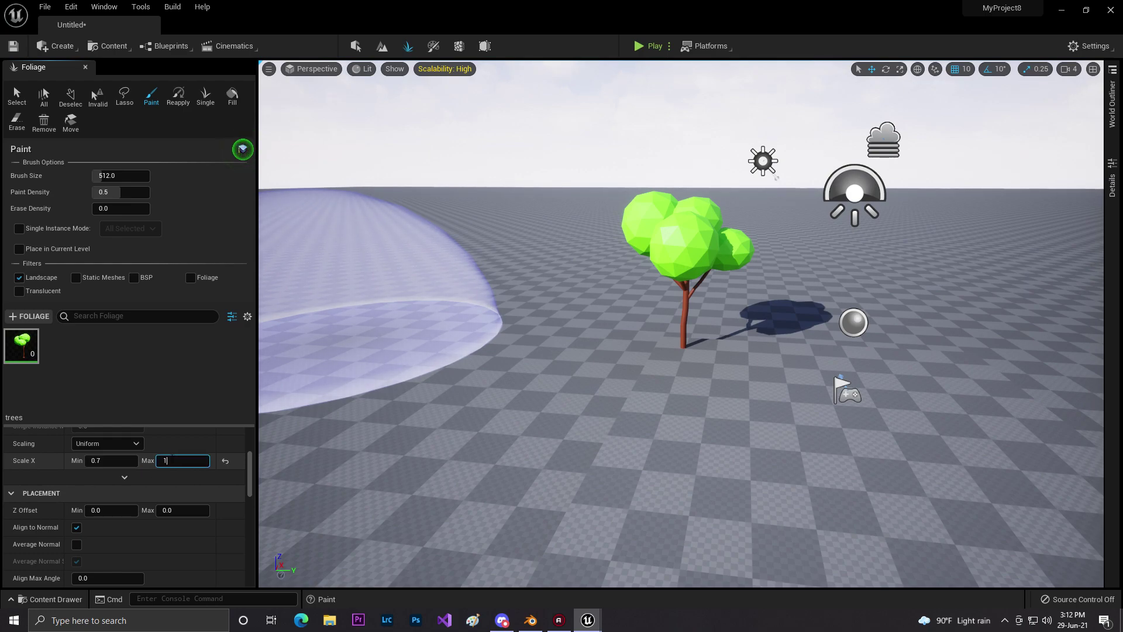
pyautogui.scroll(-5, 133, 521)
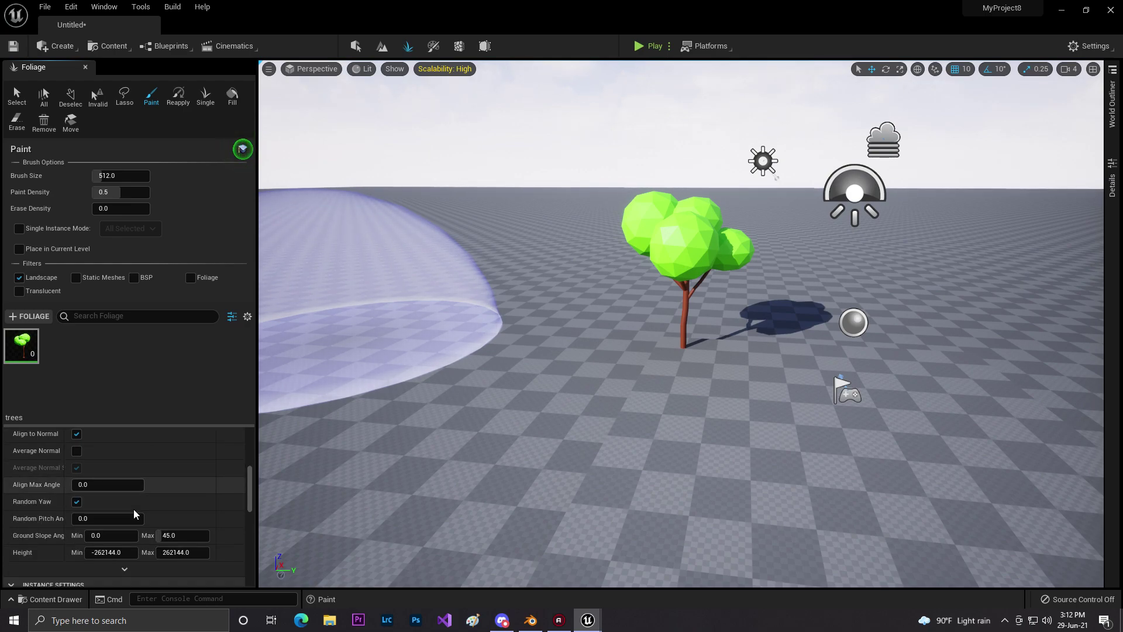
pyautogui.scroll(-1, 156, 521)
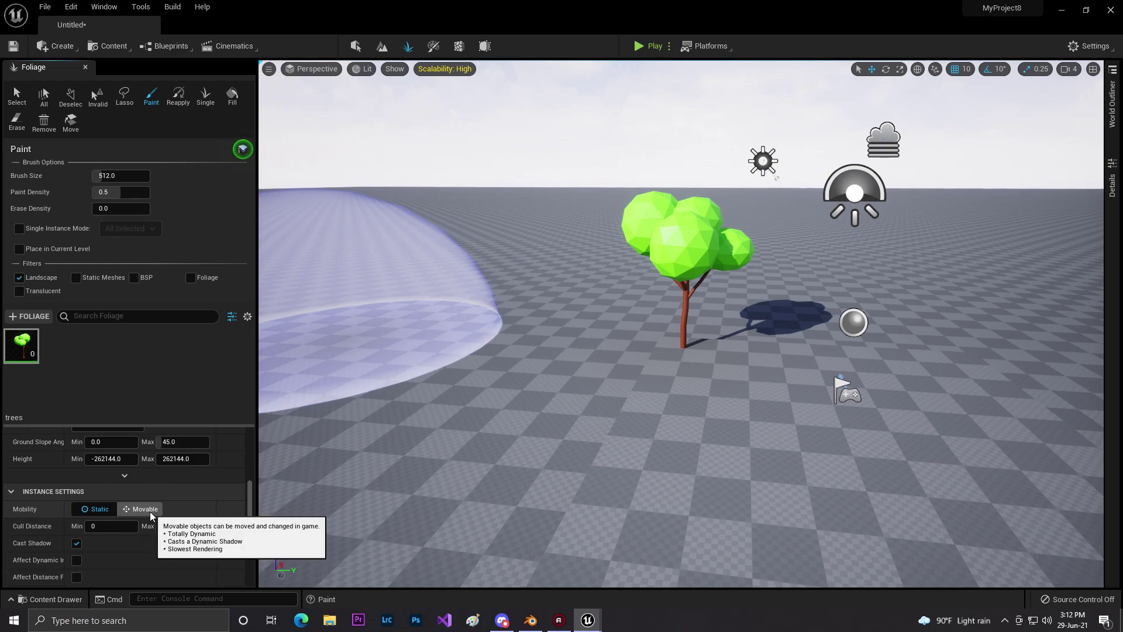
pyautogui.scroll(-6, 138, 526)
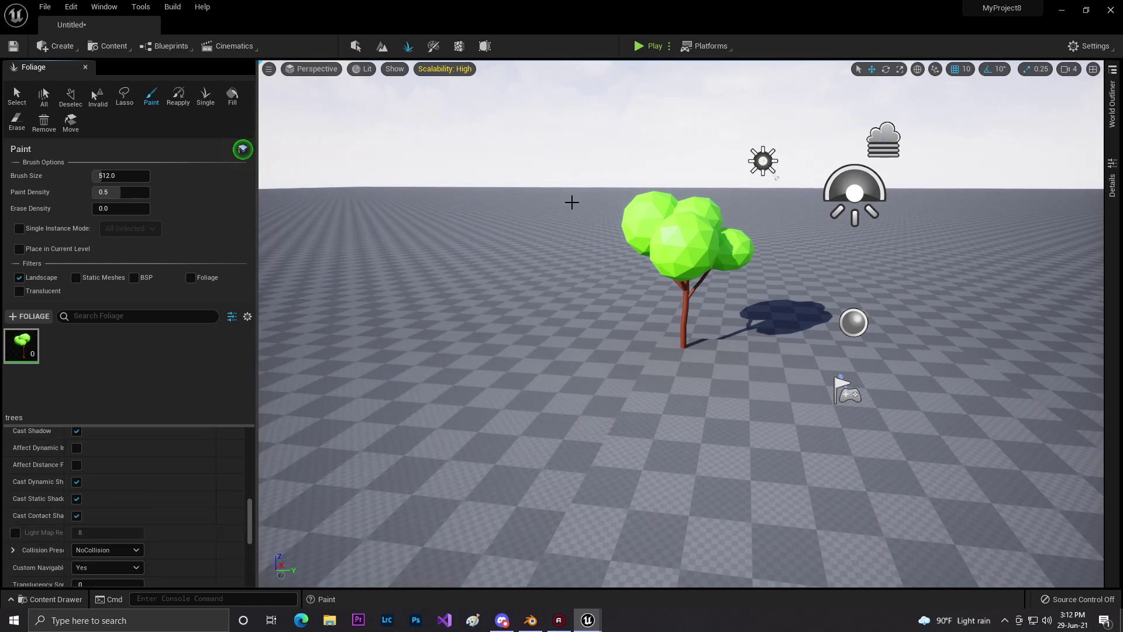
# Paint some test trees on the landscape, then erase them all.
pyautogui.moveTo(456, 275)
pyautogui.mouseDown(button='right')
pyautogui.moveTo(421, 328)
pyautogui.moveTo(430, 322)
pyautogui.mouseUp(button='right')
pyautogui.click(448, 263)
pyautogui.moveTo(492, 286)
pyautogui.mouseDown(button='right')
pyautogui.moveTo(433, 243)
pyautogui.moveTo(434, 213)
pyautogui.moveTo(450, 229)
pyautogui.moveTo(304, 210)
pyautogui.moveTo(310, 263)
pyautogui.moveTo(313, 249)
pyautogui.mouseUp(button='right')
pyautogui.press('w')
pyautogui.press('d')
pyautogui.press('s')
pyautogui.moveTo(753, 305)
pyautogui.keyDown('shift'); pyautogui.mouseDown()
pyautogui.moveTo(427, 371)
pyautogui.moveTo(275, 358)
pyautogui.mouseUp(); pyautogui.keyUp('shift')
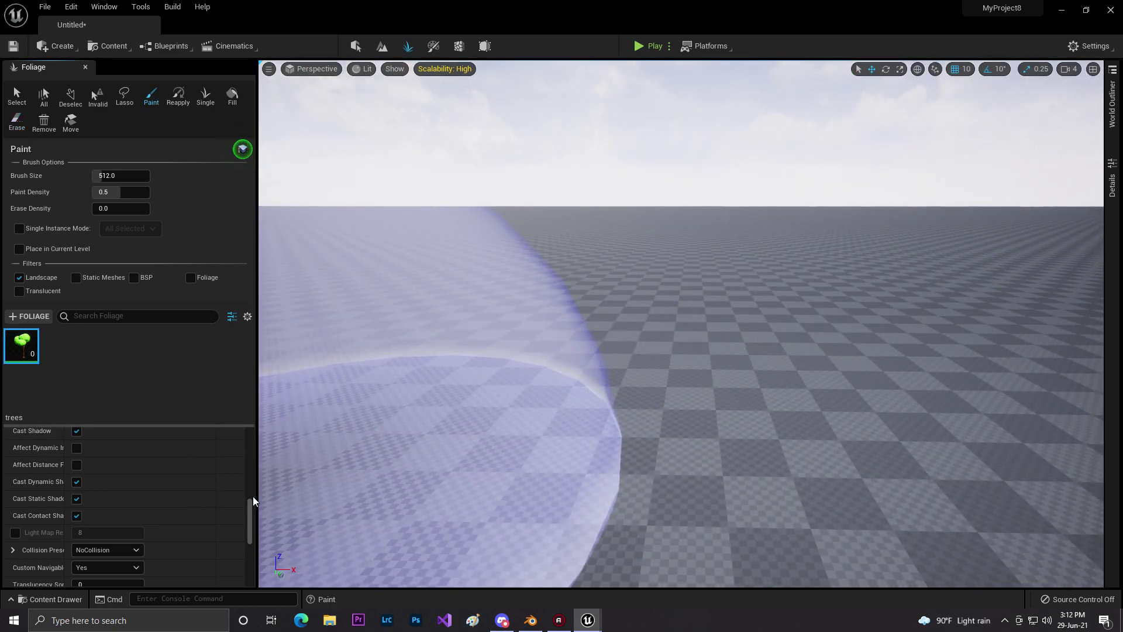
# Set the trees' painting density to 6 and paint three test trees.
pyautogui.moveTo(250, 502); pyautogui.dragTo(252, 448)
pyautogui.click(117, 540)
pyautogui.press('BackSpace')
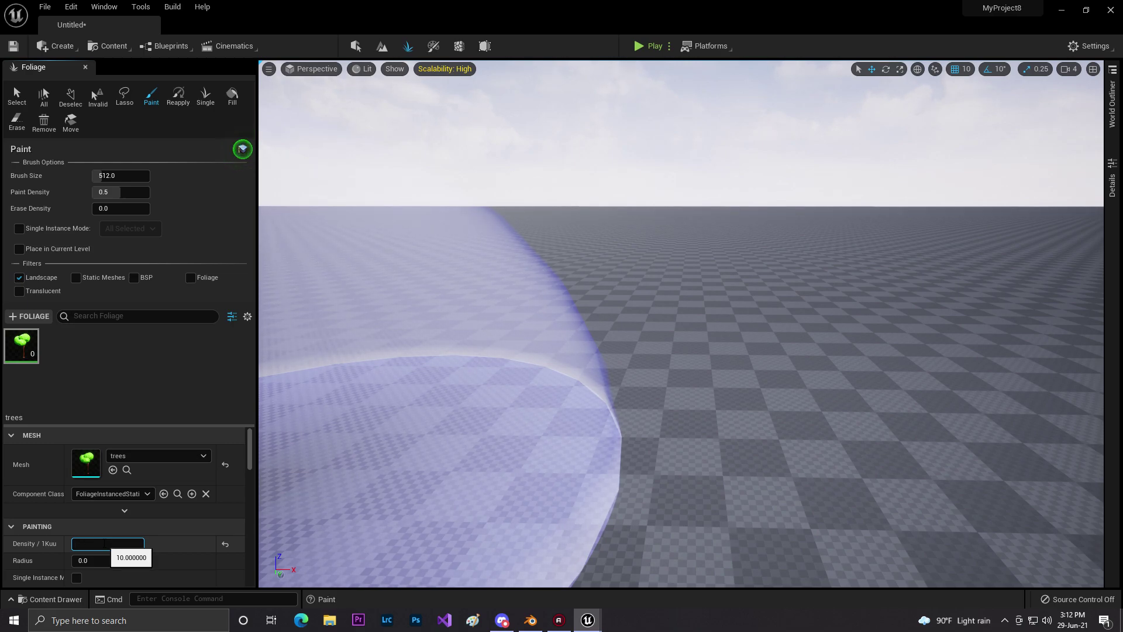
pyautogui.write('6')
pyautogui.click(521, 337)
pyautogui.press('s')
pyautogui.moveTo(570, 351)
pyautogui.mouseDown(button='right')
pyautogui.moveTo(638, 375)
pyautogui.moveTo(620, 351)
pyautogui.moveTo(570, 351)
pyautogui.mouseUp(button='right')
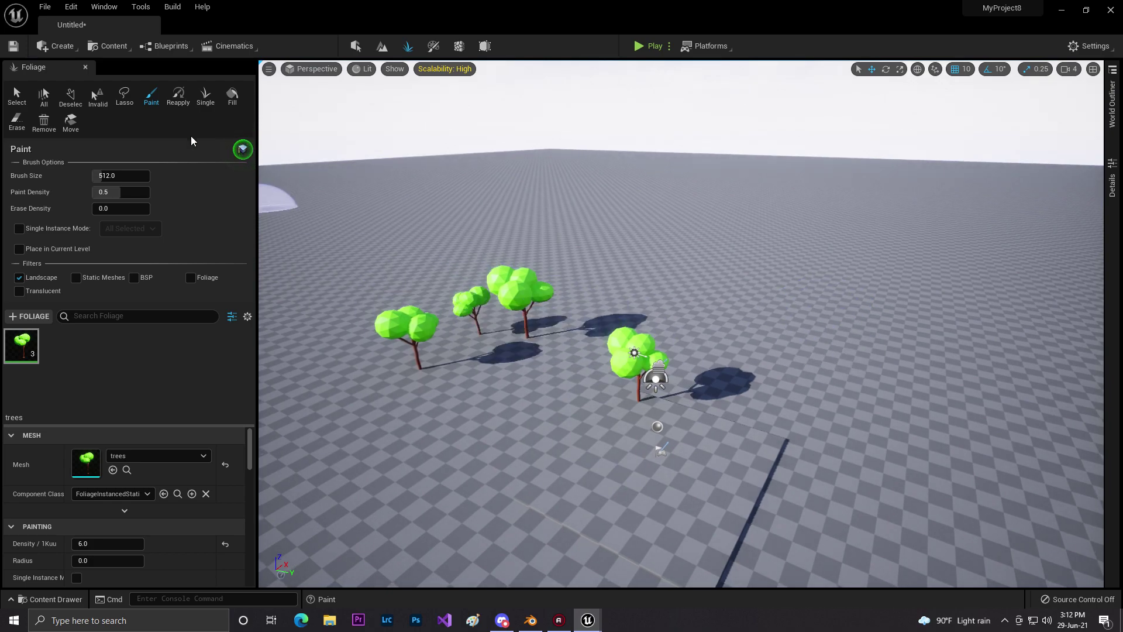
# Enlarge the foliage brush to about 2290 and paint trees across the whole landscape.
pyautogui.moveTo(121, 176); pyautogui.dragTo(192, 188)
pyautogui.click(618, 235)
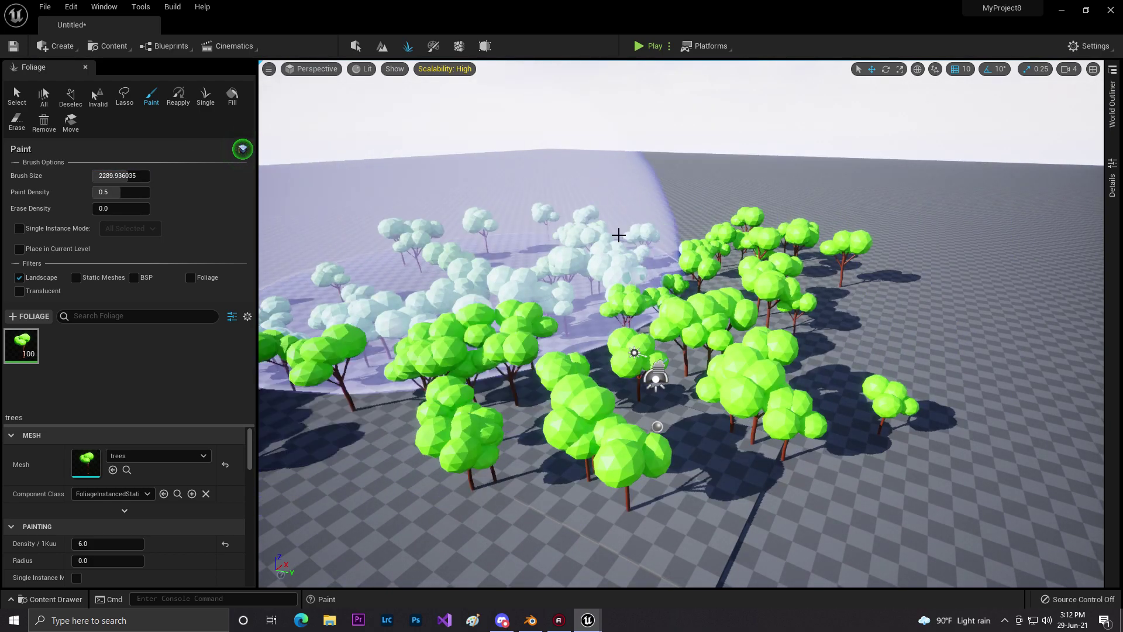
pyautogui.moveTo(674, 183); pyautogui.dragTo(468, 187, button='right')
pyautogui.moveTo(674, 183)
pyautogui.mouseDown()
pyautogui.moveTo(403, 132)
pyautogui.moveTo(433, 187)
pyautogui.mouseUp()
pyautogui.moveTo(433, 187); pyautogui.dragTo(263, 187, button='right')
pyautogui.moveTo(433, 187); pyautogui.dragTo(397, 222)
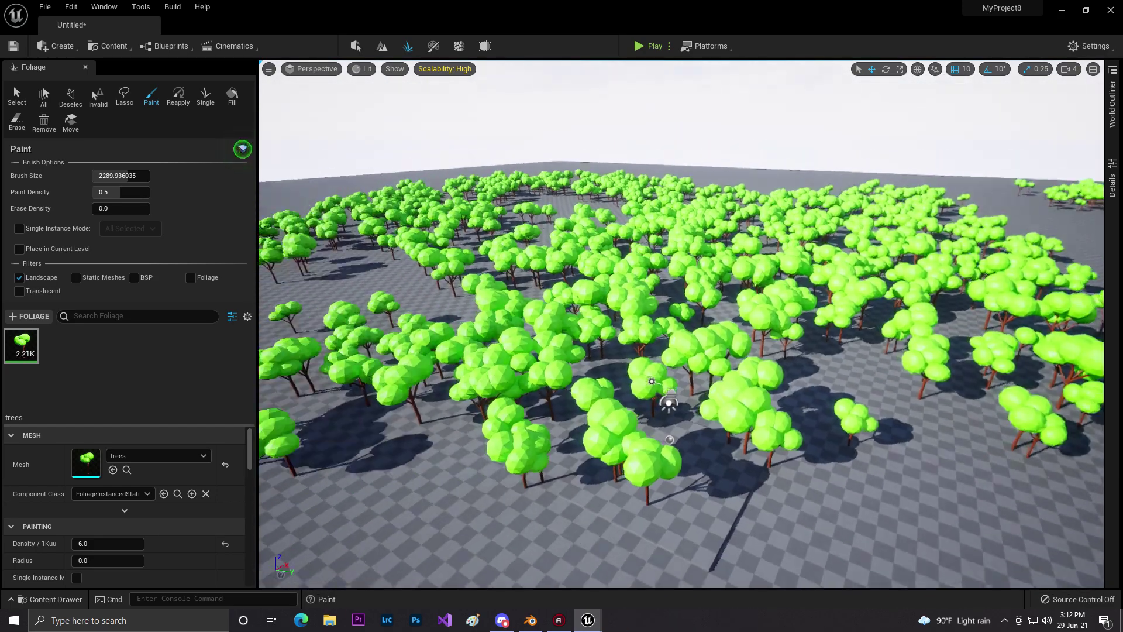
pyautogui.moveTo(685, 333)
pyautogui.mouseDown(button='right')
pyautogui.moveTo(590, 444)
pyautogui.moveTo(456, 386)
pyautogui.moveTo(357, 438)
pyautogui.moveTo(263, 398)
pyautogui.mouseUp(button='right')
pyautogui.click(724, 364)
pyautogui.moveTo(724, 364)
pyautogui.mouseDown(button='right')
pyautogui.moveTo(608, 368)
pyautogui.moveTo(491, 316)
pyautogui.moveTo(539, 319)
pyautogui.moveTo(494, 374)
pyautogui.moveTo(422, 258)
pyautogui.moveTo(398, 351)
pyautogui.moveTo(374, 321)
pyautogui.moveTo(403, 316)
pyautogui.moveTo(433, 392)
pyautogui.moveTo(453, 322)
pyautogui.moveTo(374, 330)
pyautogui.moveTo(421, 345)
pyautogui.moveTo(509, 295)
pyautogui.moveTo(424, 293)
pyautogui.mouseUp(button='right')
# Fly down among the painted trees and back up for a high view of the forest.
pyautogui.press('w')
pyautogui.press('s')
pyautogui.press('w')
pyautogui.press('s')
pyautogui.press('s')
pyautogui.press('w')
pyautogui.moveTo(559, 345); pyautogui.dragTo(650, 344, button='right')
# Leave foliage mode and save all content, saving the level as Untitled_1.
pyautogui.hotkey('ctrl', 'space')
pyautogui.click(356, 46)
pyautogui.hotkey('ctrl', 'space')
pyautogui.click(127, 377)
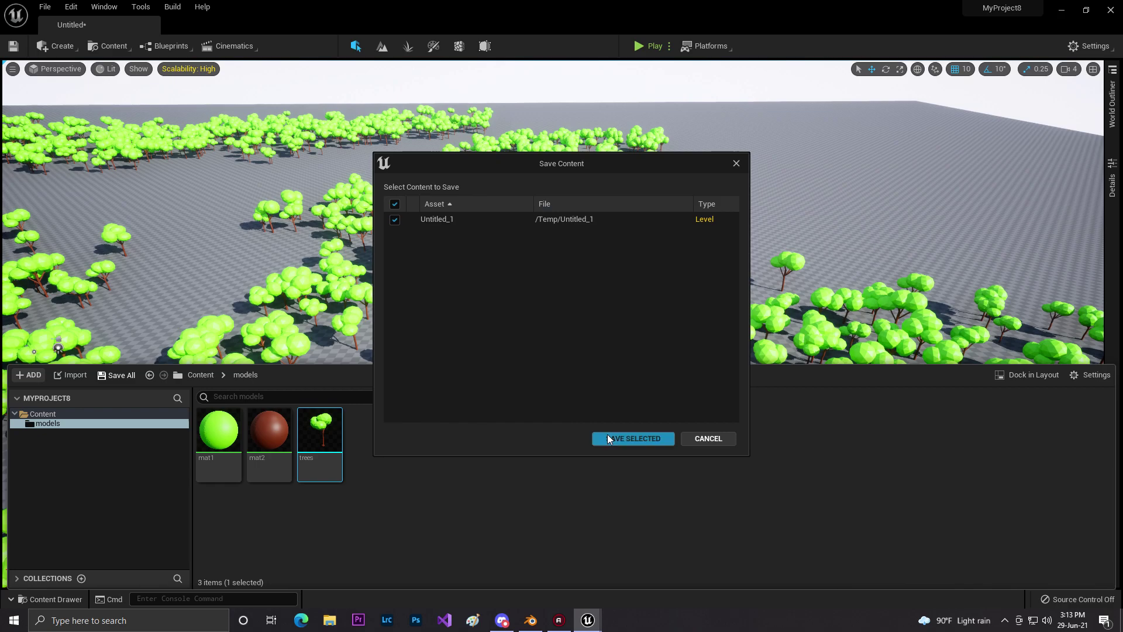
pyautogui.click(608, 434)
pyautogui.click(801, 484)
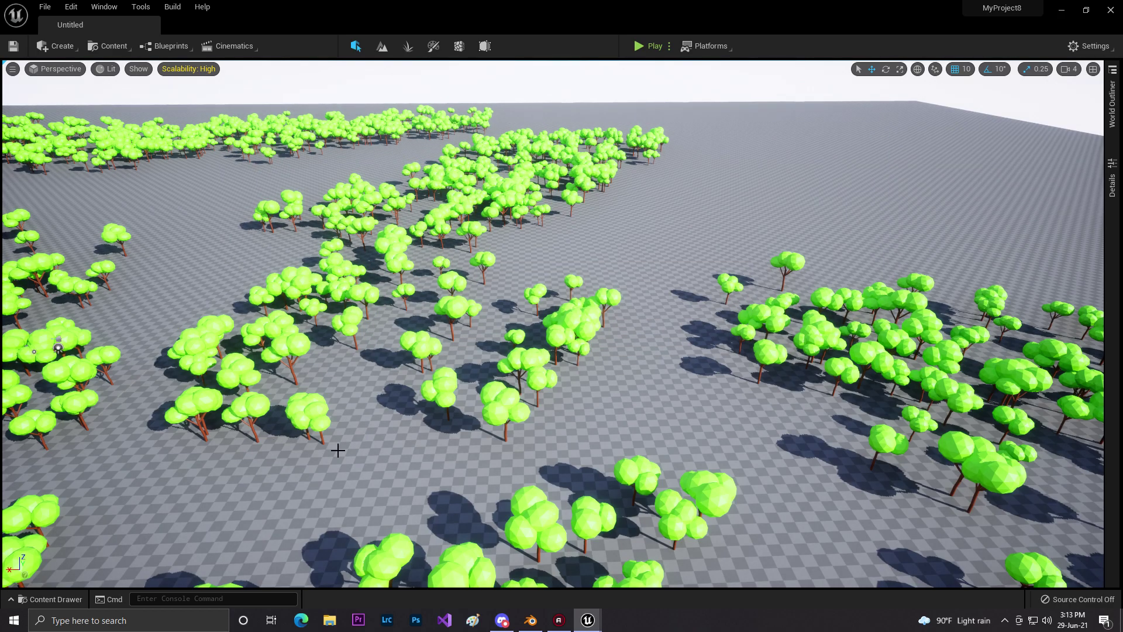
pyautogui.hotkey('ctrl', 'space')
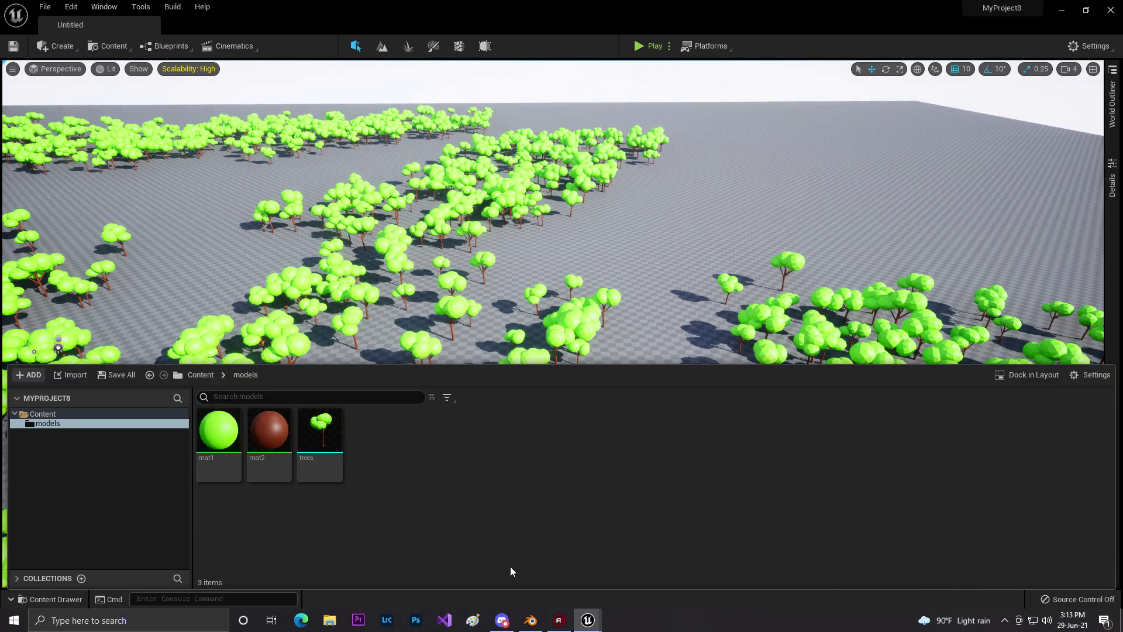
# Bring Paint to the front and narrow the white canvas to 98 pixels wide.
pyautogui.click(1063, 8)
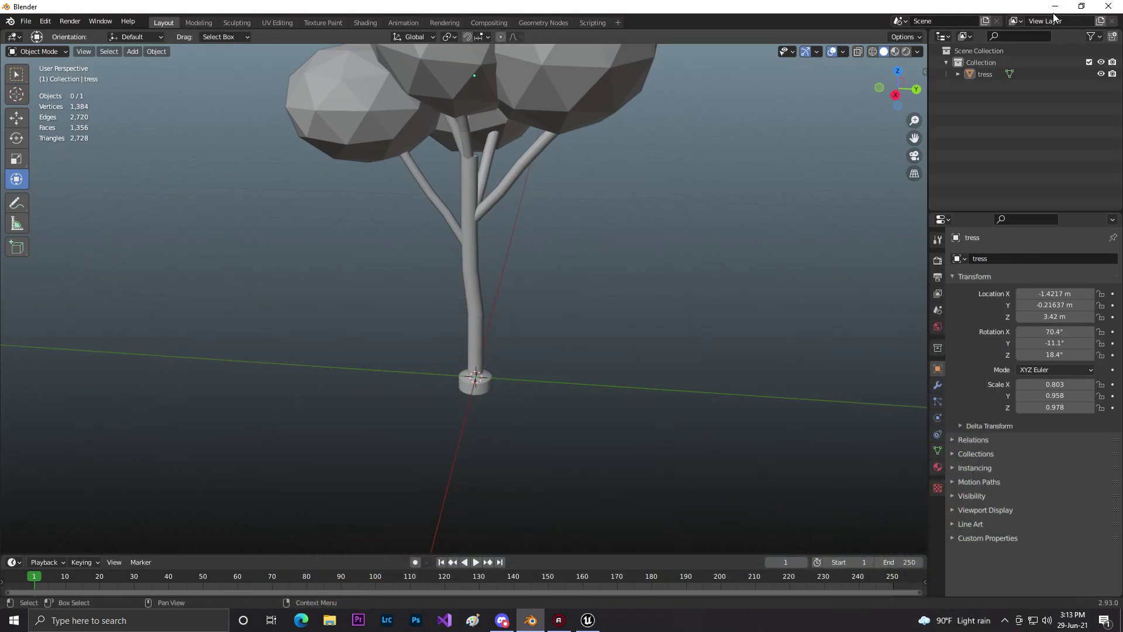
pyautogui.click(1062, 6)
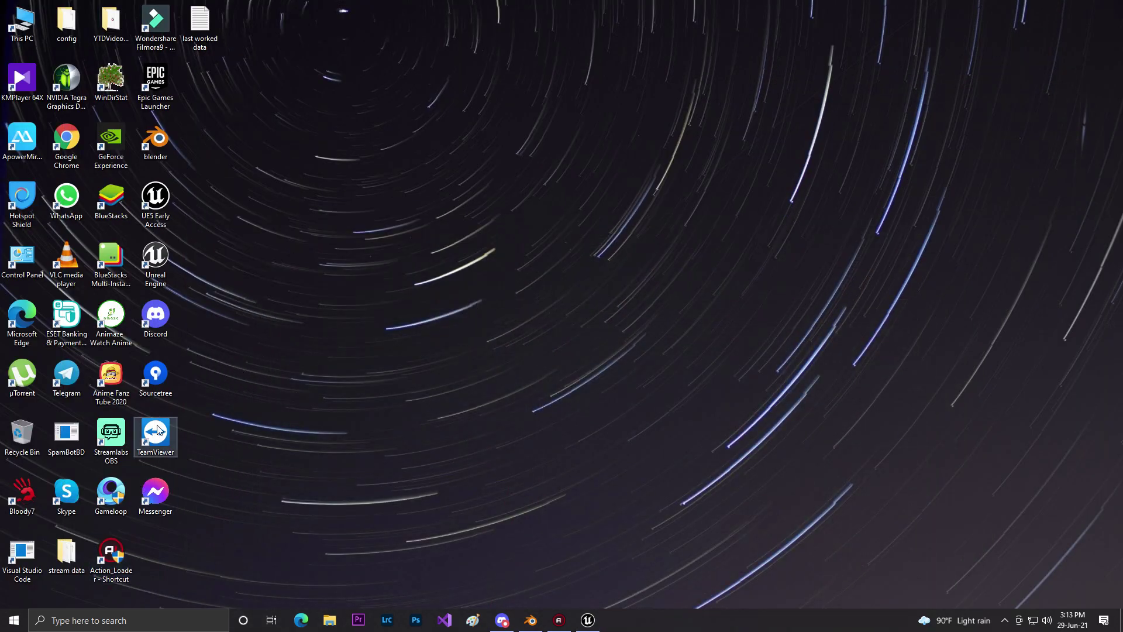
pyautogui.click(485, 618)
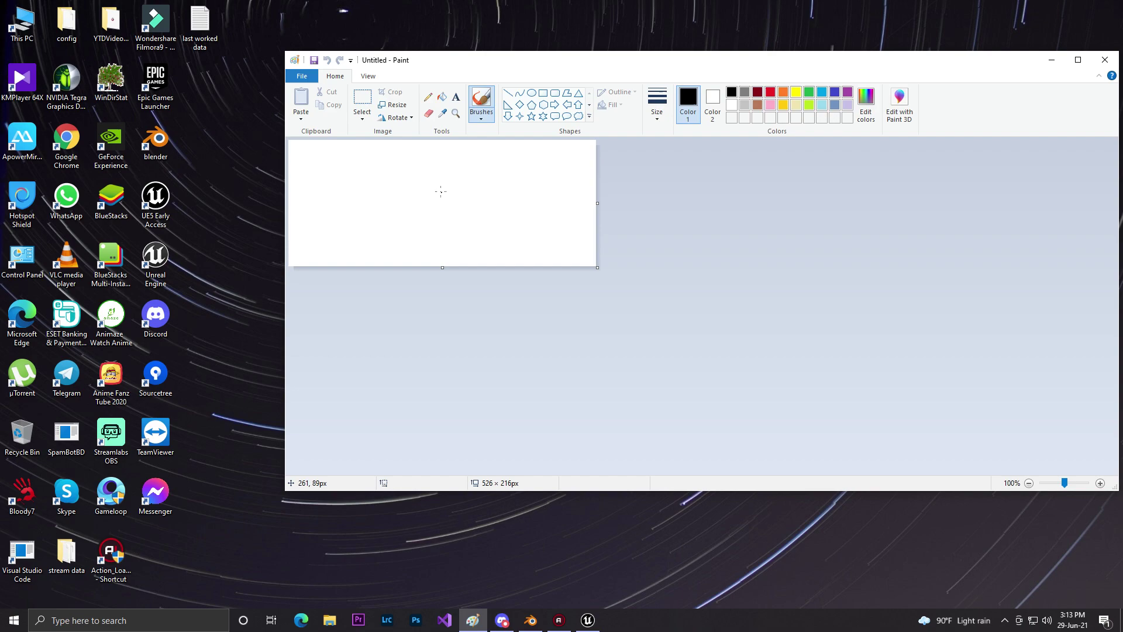
pyautogui.moveTo(598, 203); pyautogui.dragTo(347, 203)
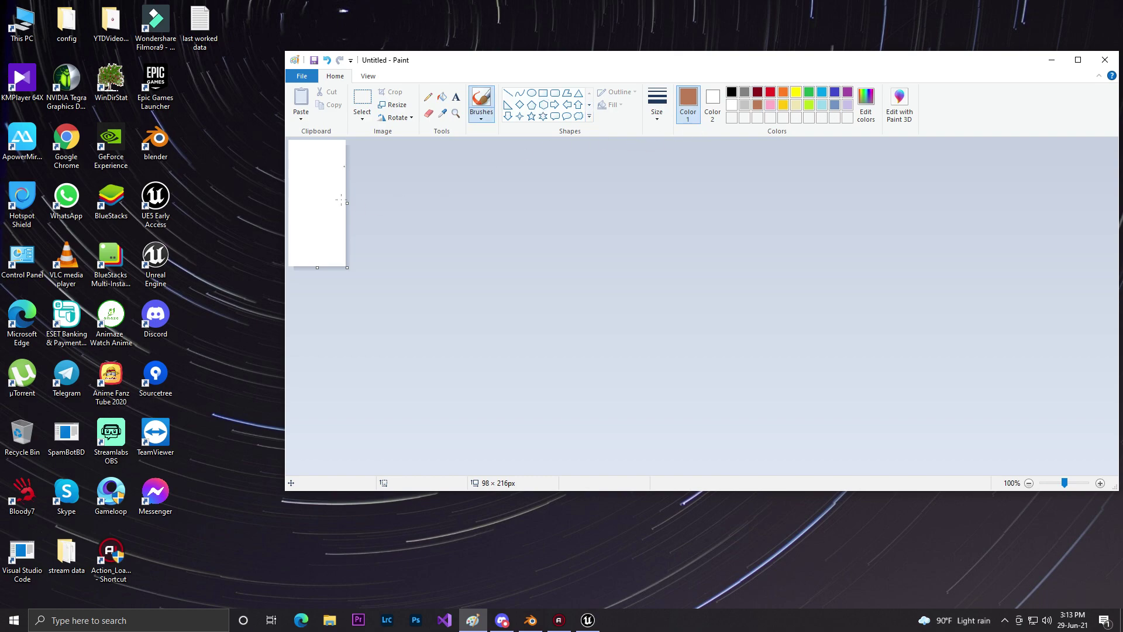
# Set Color 2 to a custom brown and extend the canvas with brown and green bands.
pyautogui.click(709, 99)
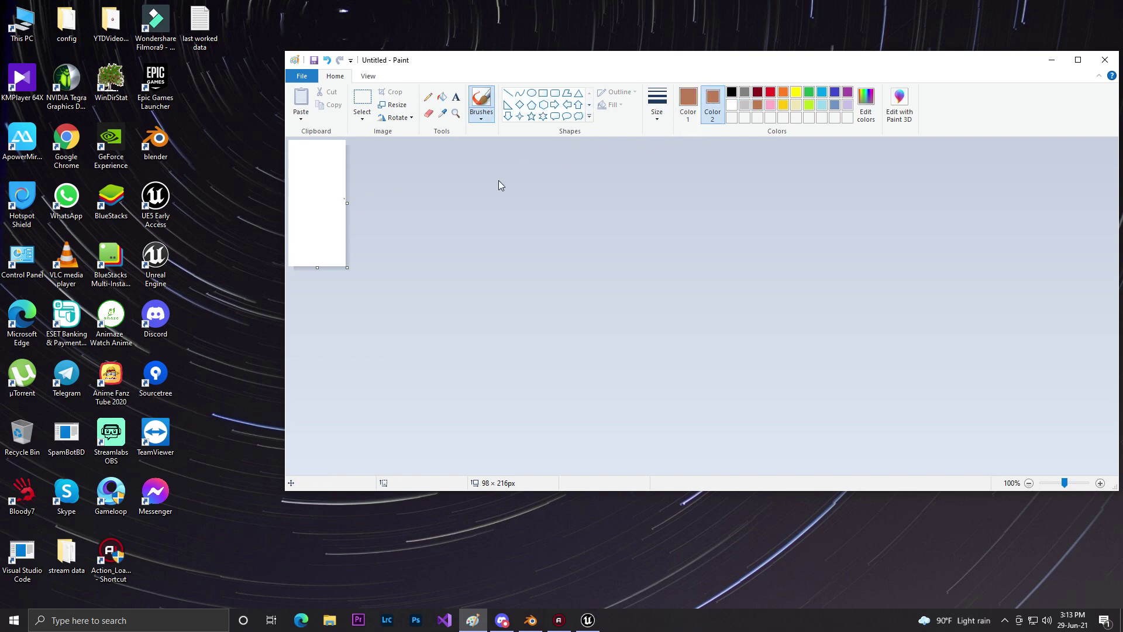
pyautogui.click(862, 106)
pyautogui.moveTo(822, 248)
pyautogui.mouseDown()
pyautogui.moveTo(828, 278)
pyautogui.moveTo(828, 265)
pyautogui.mouseUp()
pyautogui.click(872, 256)
pyautogui.click(592, 357)
pyautogui.moveTo(353, 201); pyautogui.dragTo(420, 201)
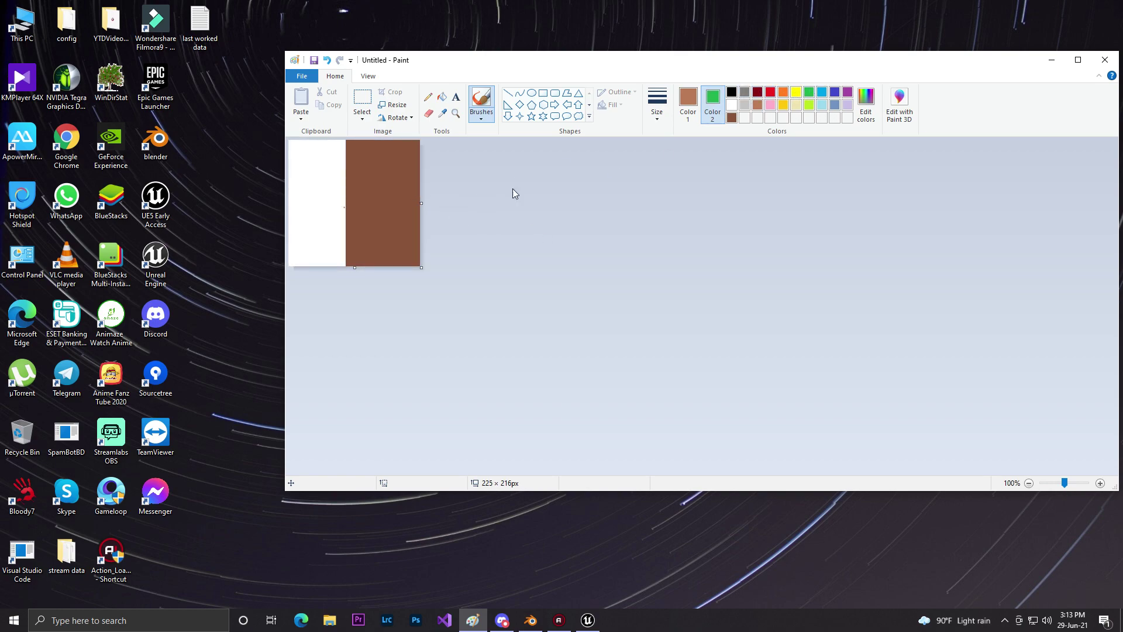
pyautogui.moveTo(424, 209); pyautogui.dragTo(489, 203)
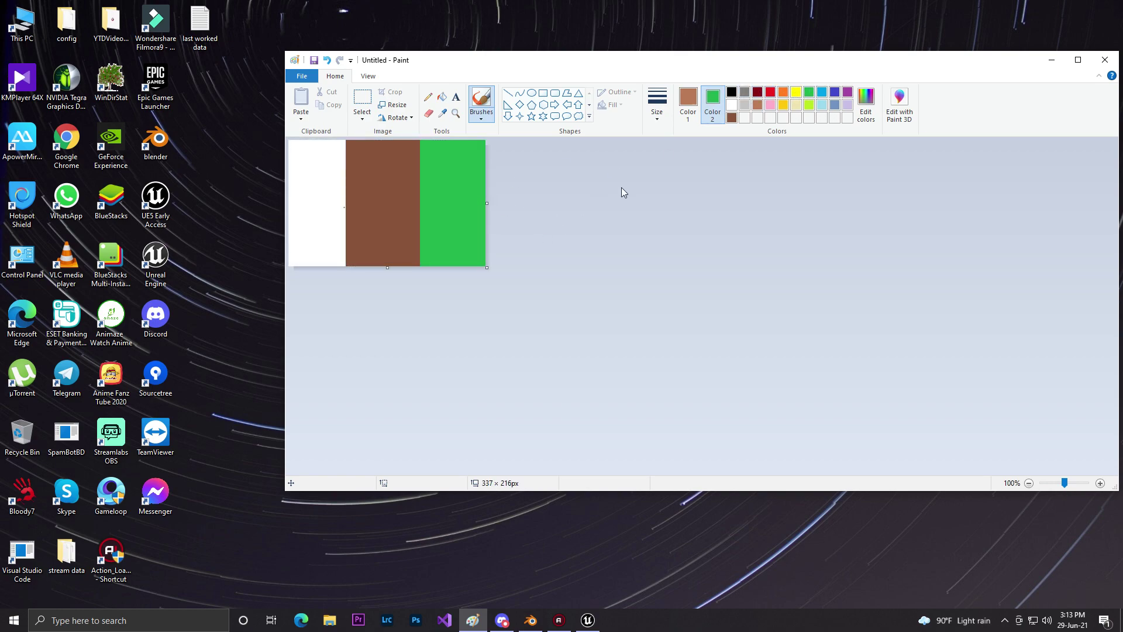
# Save the image as txt1 PNG in Downloads.
pyautogui.click(314, 61)
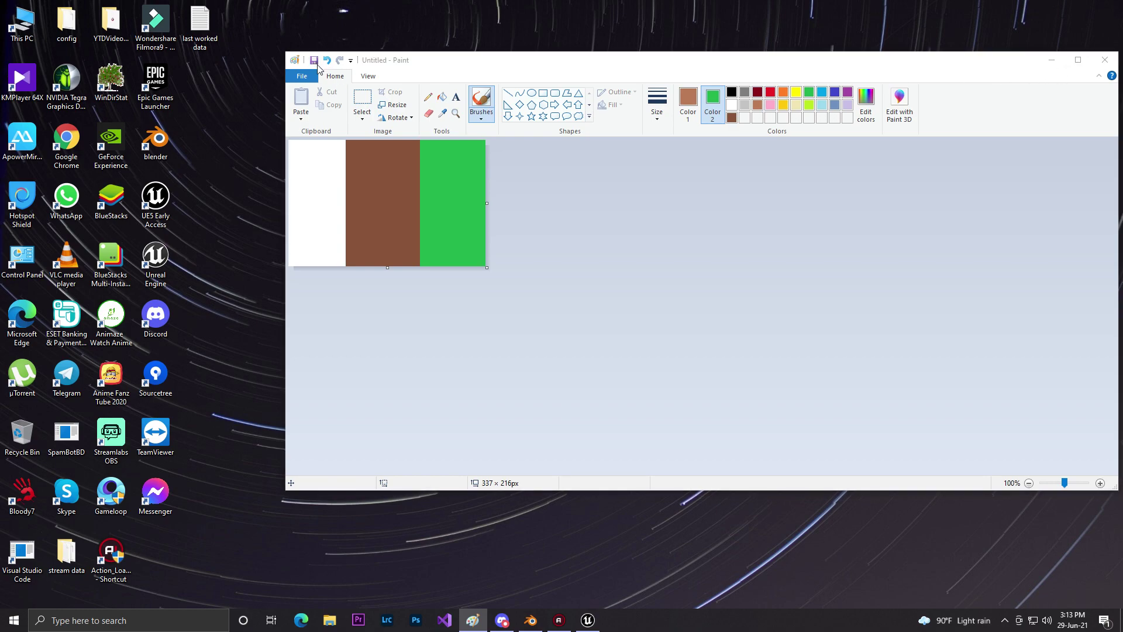
pyautogui.click(625, 379)
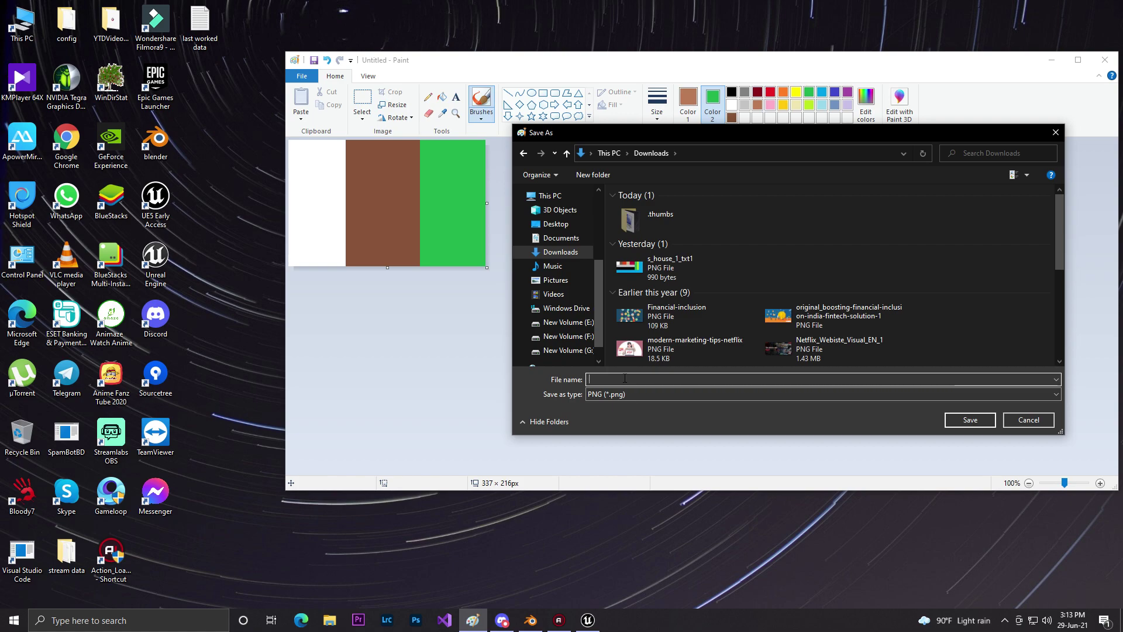
pyautogui.write('te')
pyautogui.press('BackSpace')
pyautogui.press('BackSpace')
pyautogui.write('txt1')
pyautogui.press('Return')
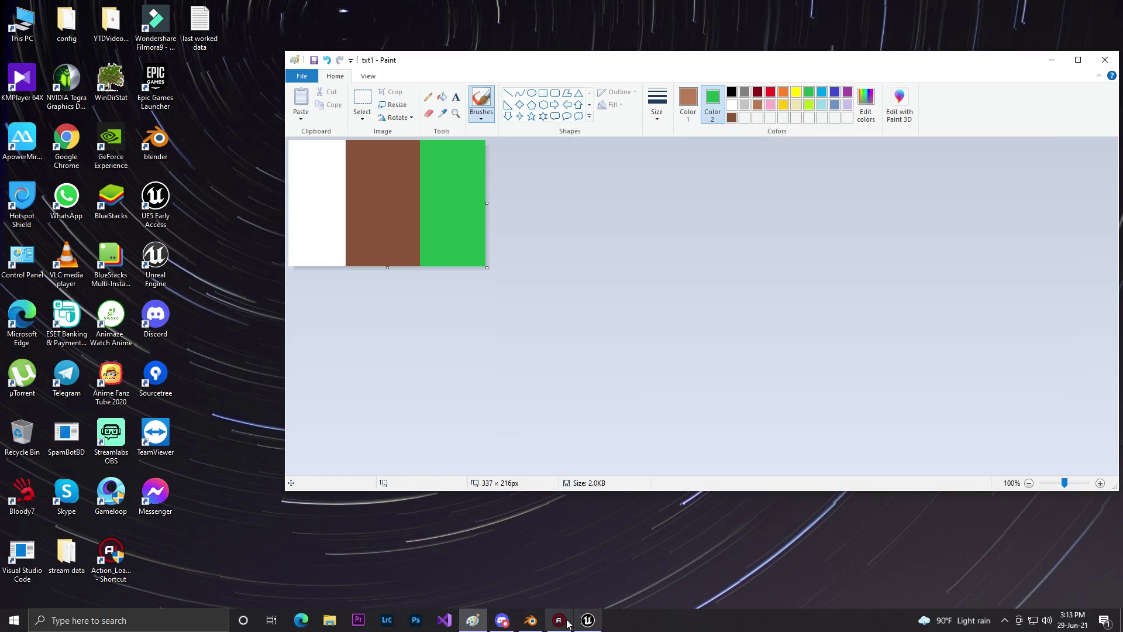
pyautogui.click(531, 621)
# In Shading, unlink mat1 from the tree, try matue4, then leave the slot empty.
pyautogui.scroll(-5, 644, 322)
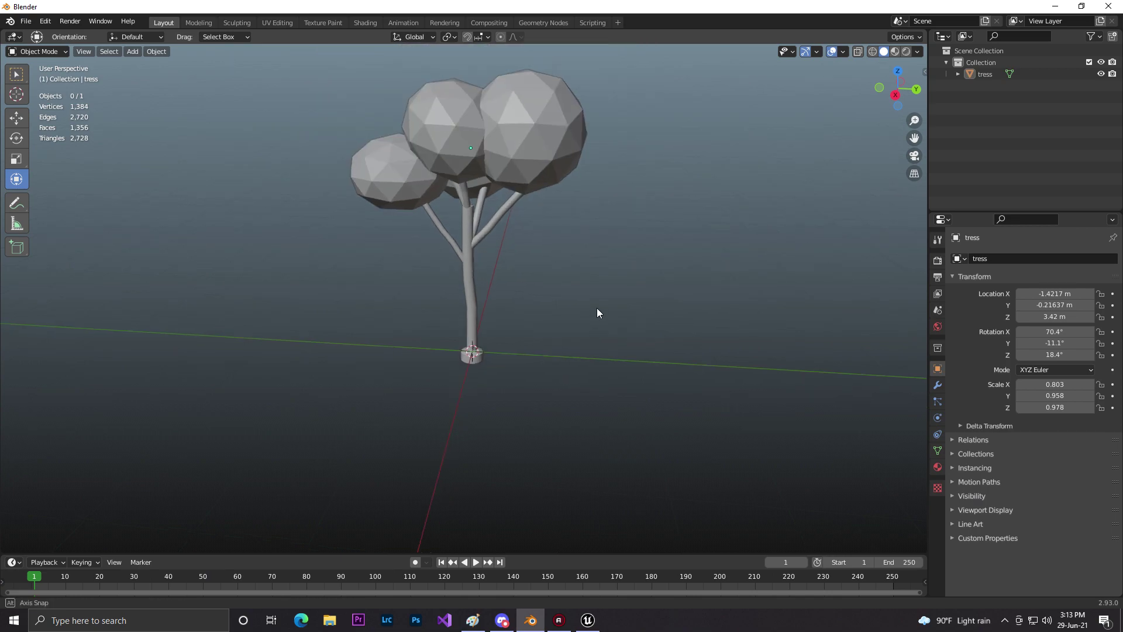
pyautogui.click(467, 136)
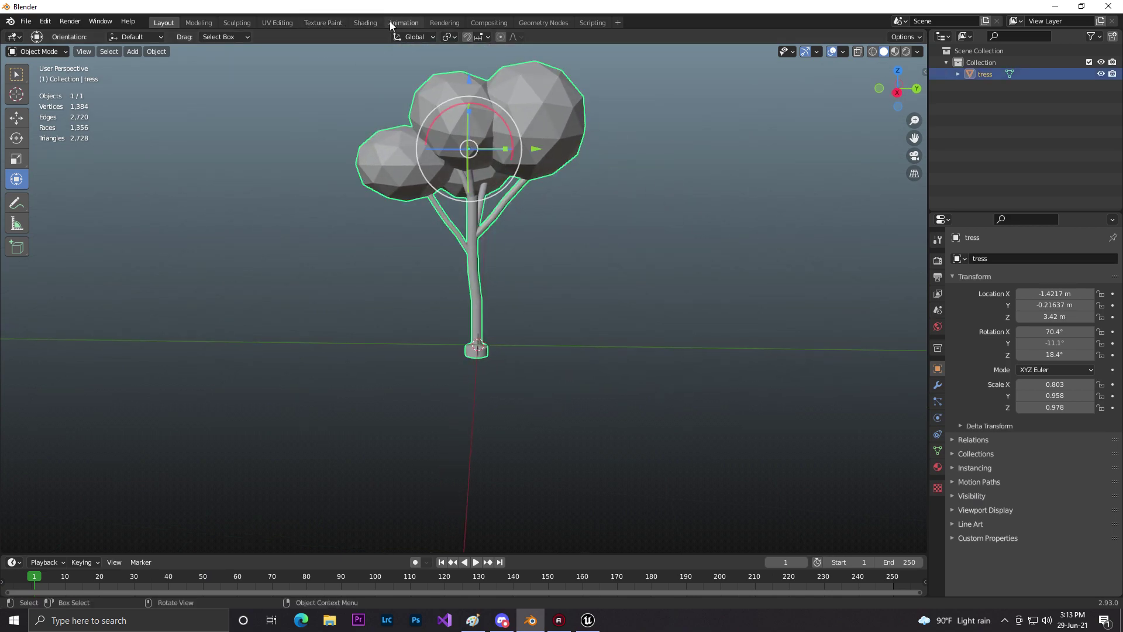
pyautogui.click(366, 23)
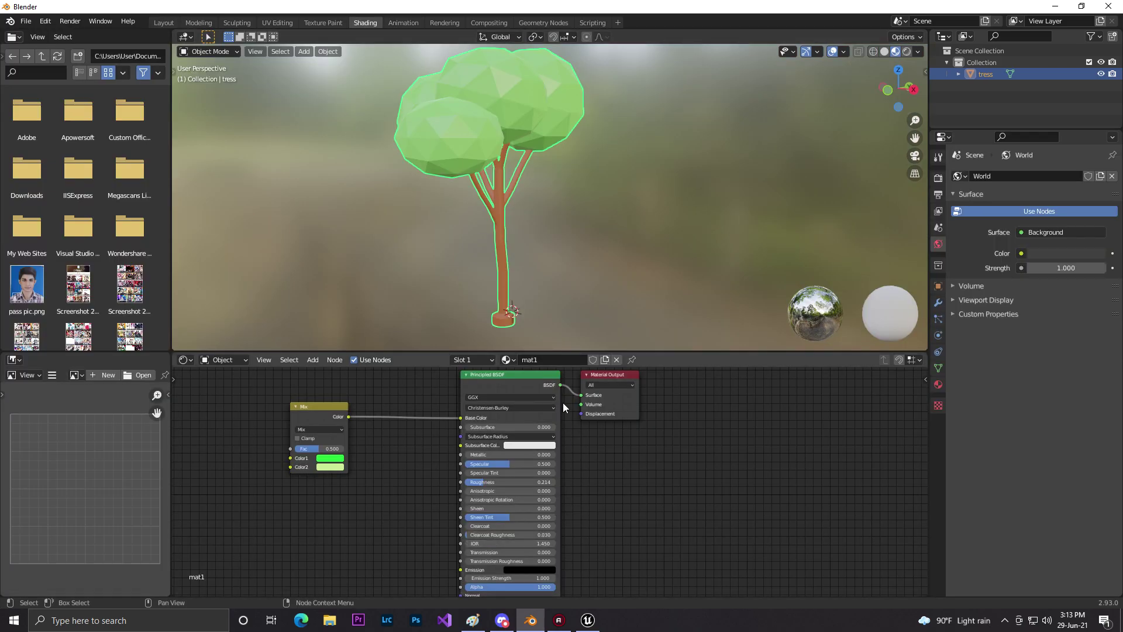
pyautogui.click(617, 359)
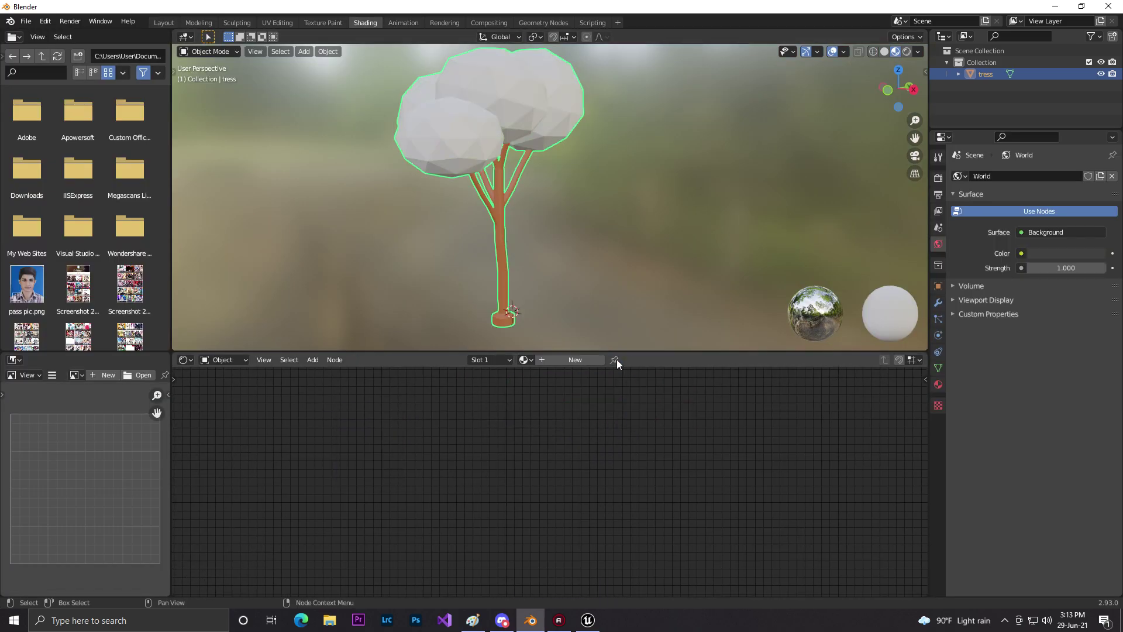
pyautogui.click(525, 359)
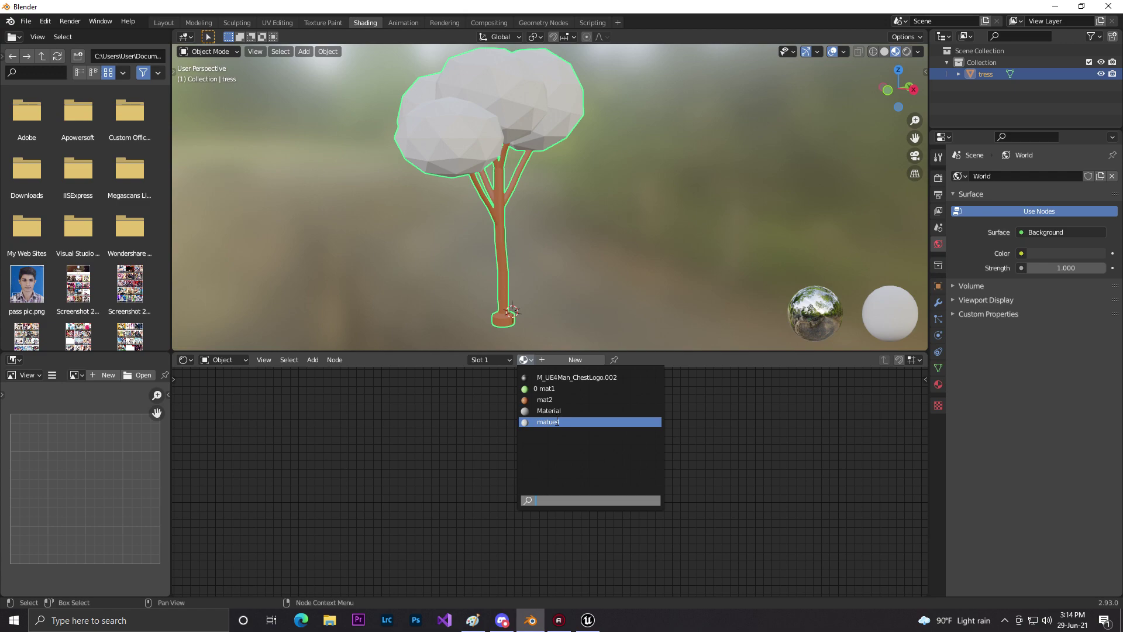
pyautogui.click(585, 421)
pyautogui.click(623, 359)
pyautogui.click(525, 359)
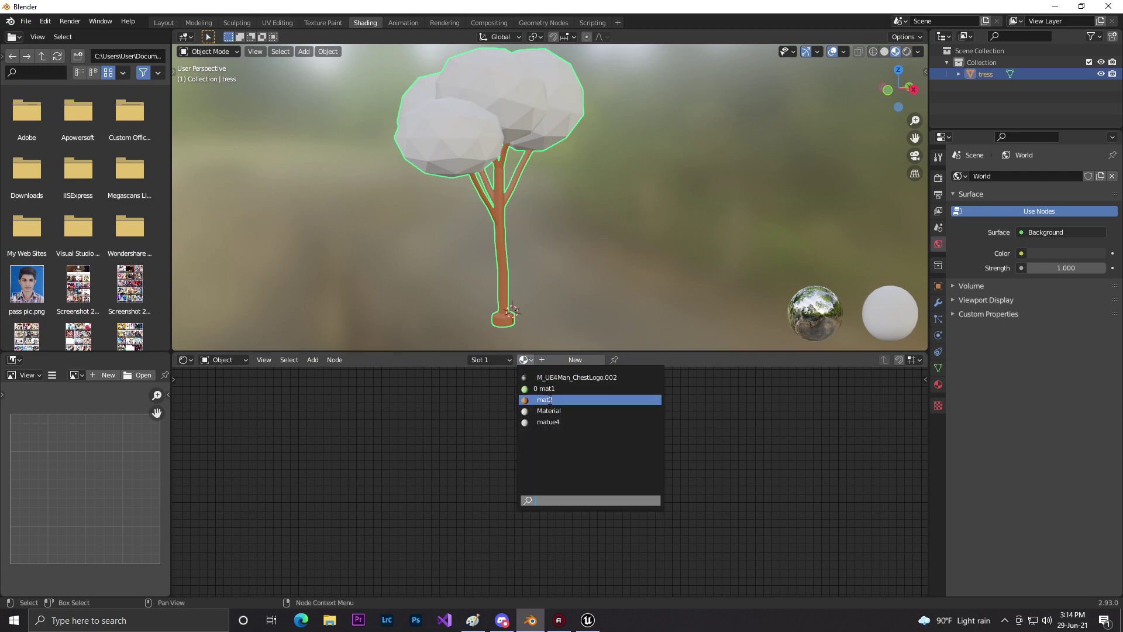
pyautogui.click(585, 420)
pyautogui.click(623, 359)
pyautogui.click(526, 359)
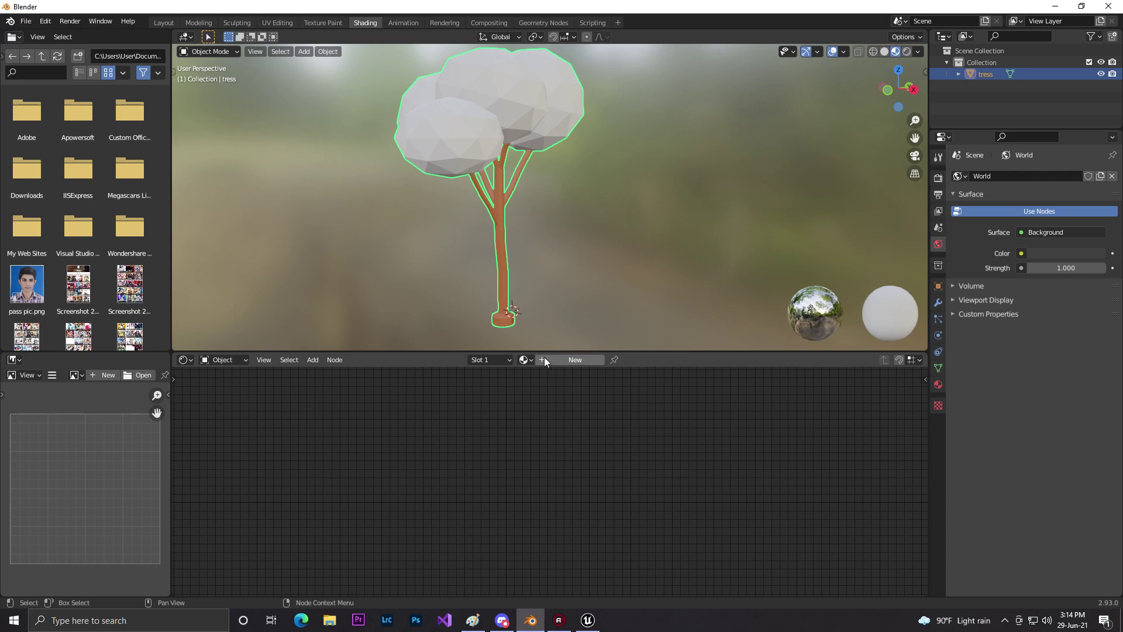
# Return to the Layout workspace and put the tree mesh into Edit Mode.
pyautogui.click(485, 197)
pyautogui.click(484, 197)
pyautogui.moveTo(613, 250); pyautogui.dragTo(530, 237, button='middle')
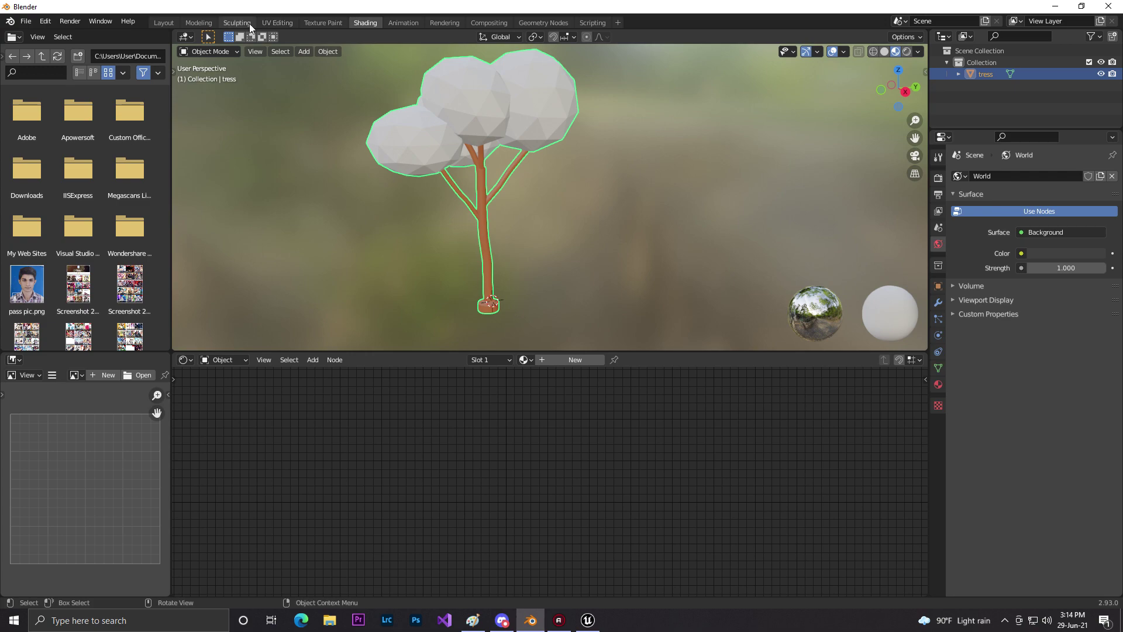
pyautogui.click(164, 23)
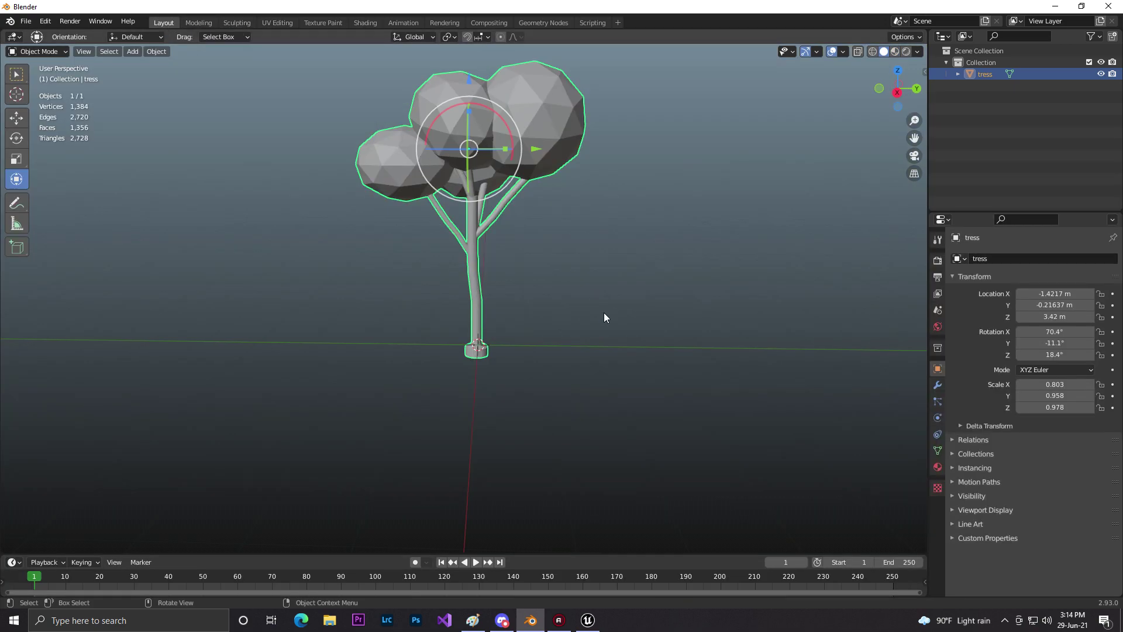
pyautogui.click(595, 251)
pyautogui.hotkey('ctrl', 'z')
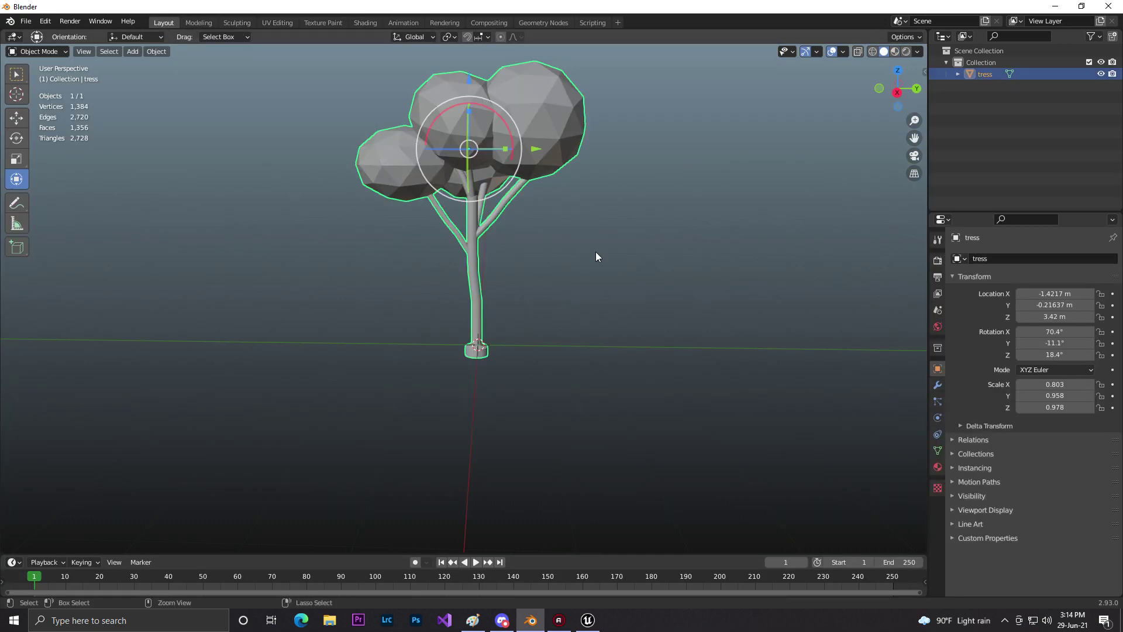
pyautogui.hotkey('ctrl', 'z')
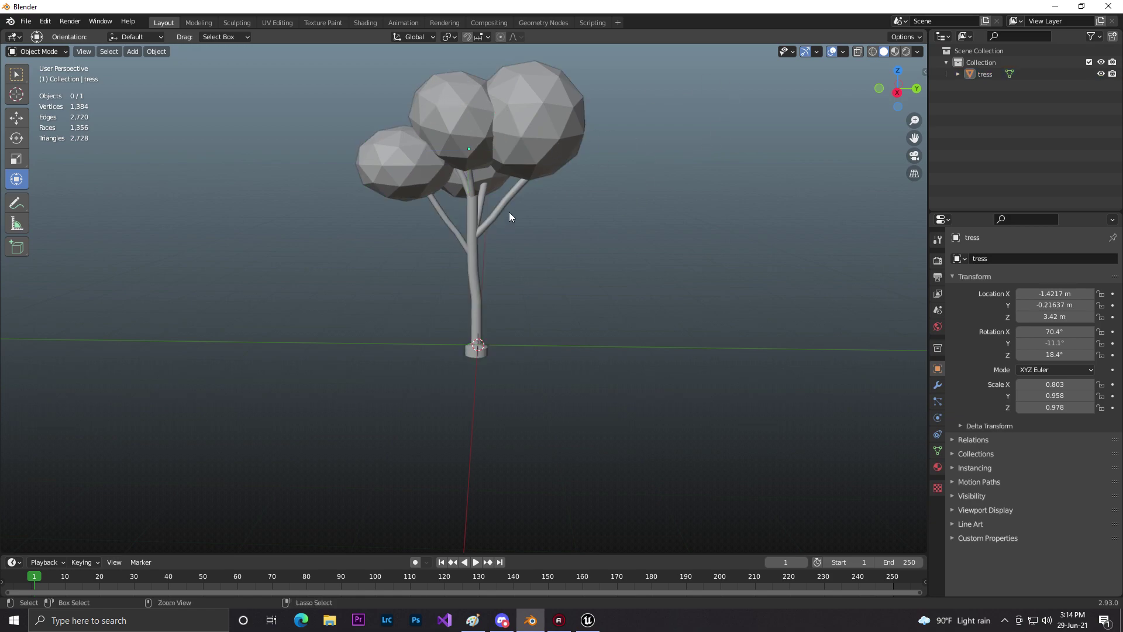
pyautogui.press('Tab')
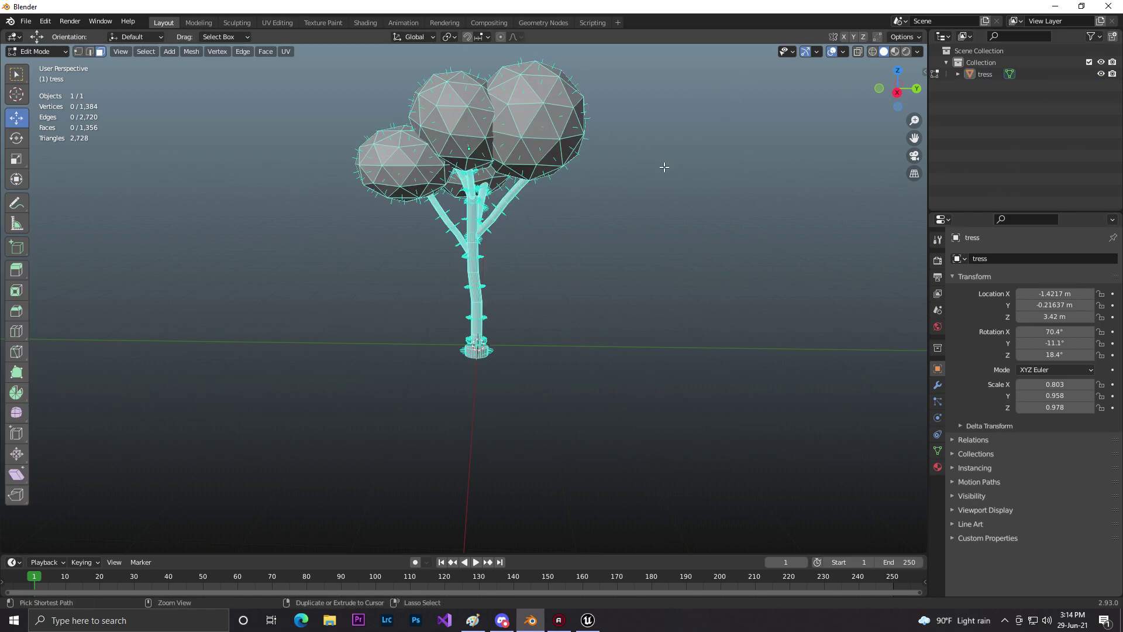
# Undo and redo back to the enlarged, taller tree with the mannequin removed.
pyautogui.hotkey('ctrl', 'z')
pyautogui.hotkey('ctrl', 'z')
pyautogui.hotkey('ctrl', 'z')
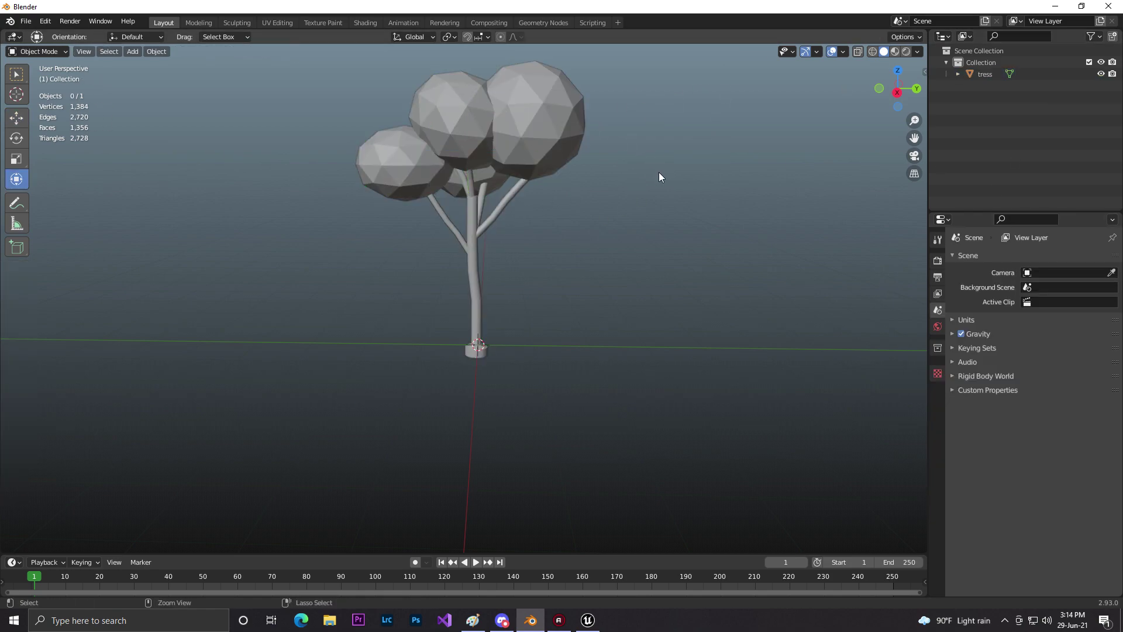
pyautogui.hotkey('ctrl', 'z')
pyautogui.hotkey('ctrl', 'z')
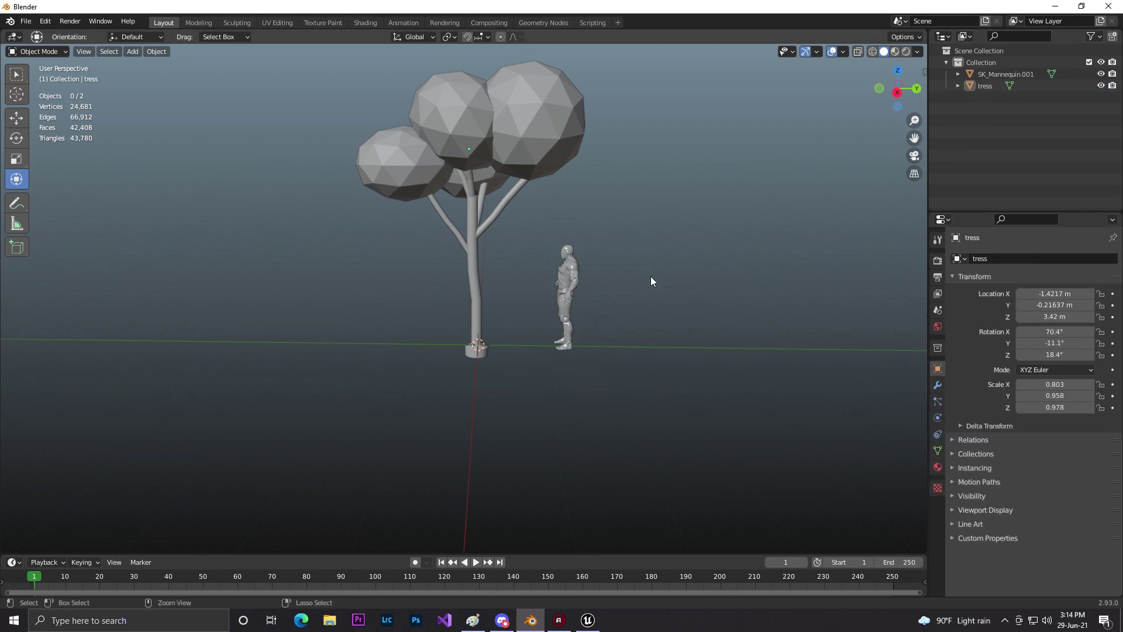
pyautogui.hotkey('ctrl', 'z')
pyautogui.hotkey('ctrl', 'z')
pyautogui.hotkey('ctrl', 'shift', 'z')
pyautogui.hotkey('ctrl', 'shift', 'z')
pyautogui.hotkey('ctrl', 'shift', 'z')
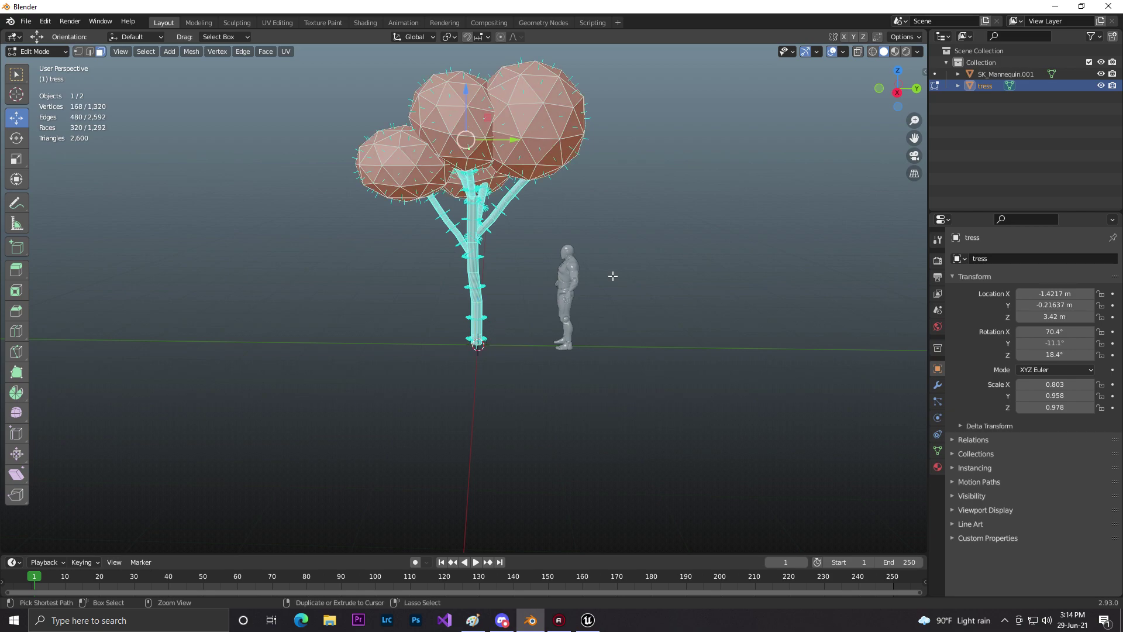
pyautogui.hotkey('ctrl', 'shift', 'z')
pyautogui.hotkey('ctrl', 'shift', 'z')
pyautogui.hotkey('ctrl', 'shift', 'z')
pyautogui.hotkey('ctrl', 'shift', 'z')
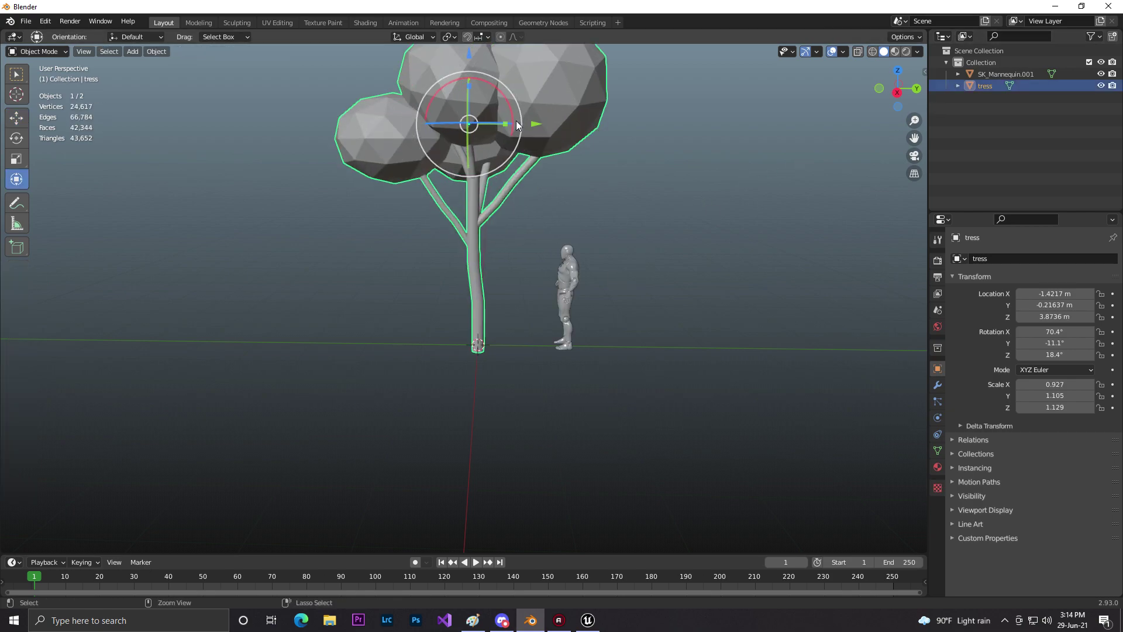
pyautogui.hotkey('ctrl', 'shift', 'z')
pyautogui.hotkey('ctrl', 'shift', 'z')
pyautogui.hotkey('ctrl', 'shift', 'z')
pyautogui.hotkey('ctrl', 'shift', 'z')
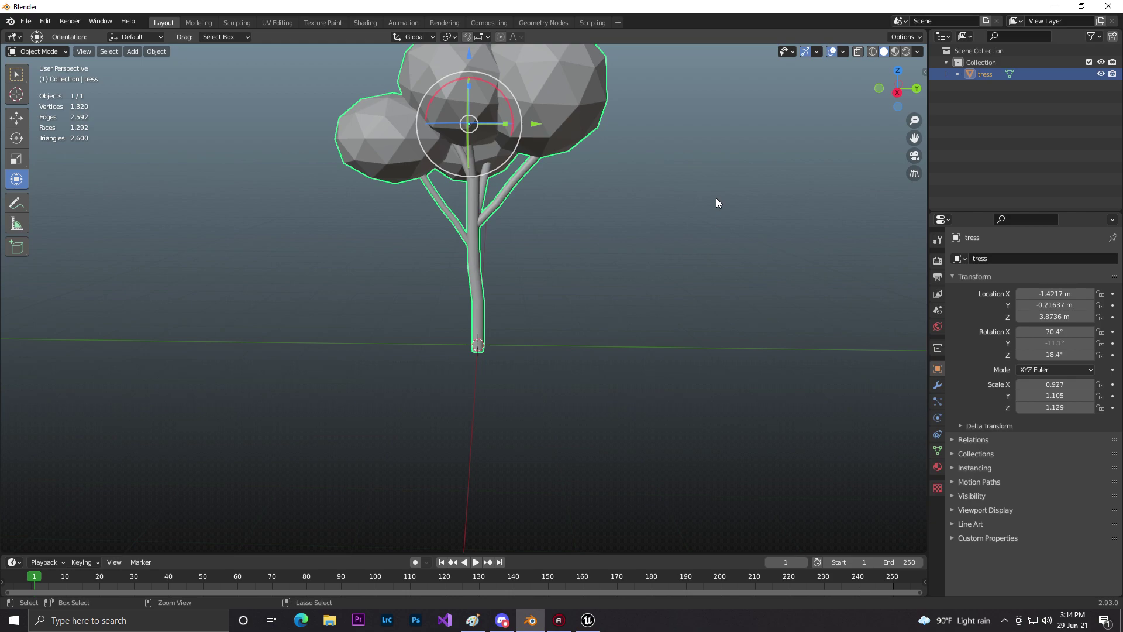
# Reselect the tree and bring up its green-canopy, brown-trunk mat1 shading setup.
pyautogui.moveTo(716, 198); pyautogui.dragTo(640, 200, button='middle')
pyautogui.click(572, 213)
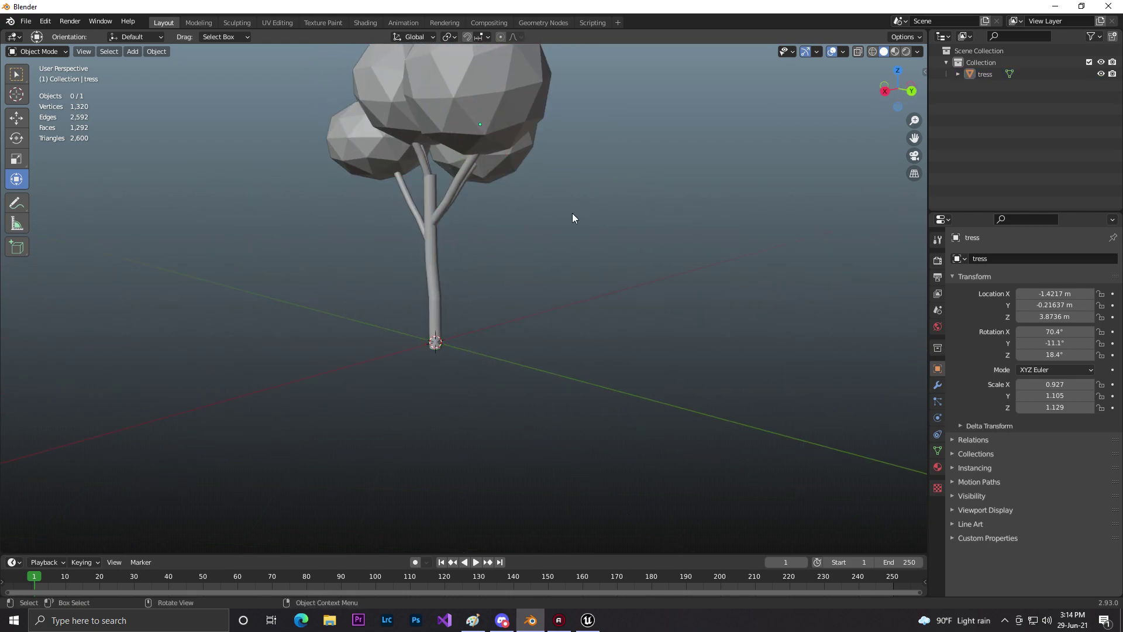
pyautogui.click(490, 175)
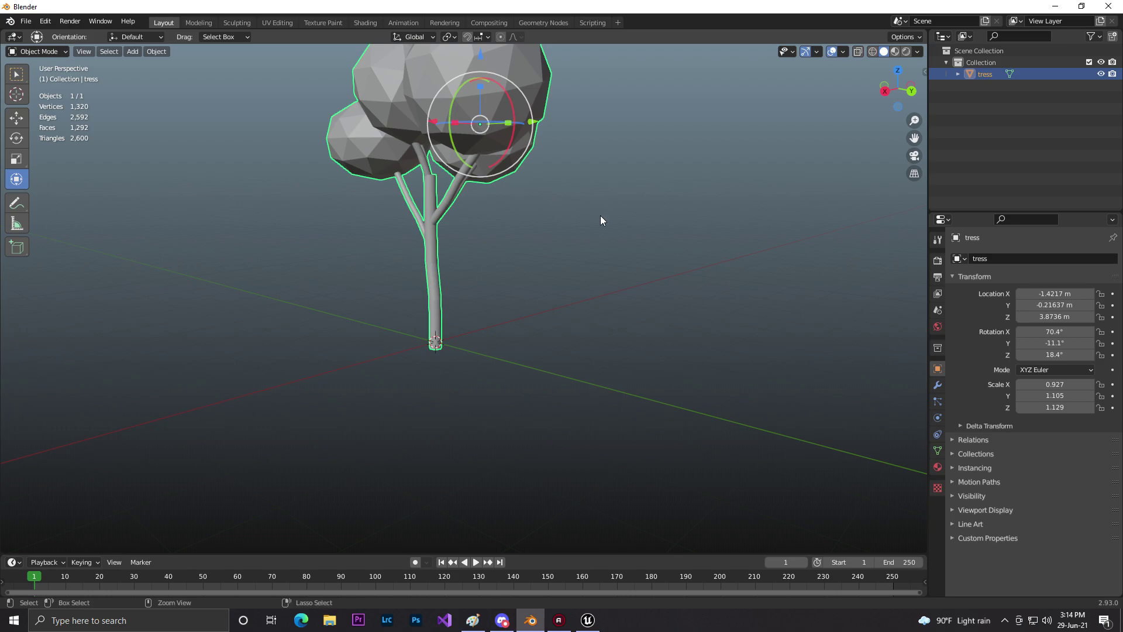
pyautogui.click(367, 23)
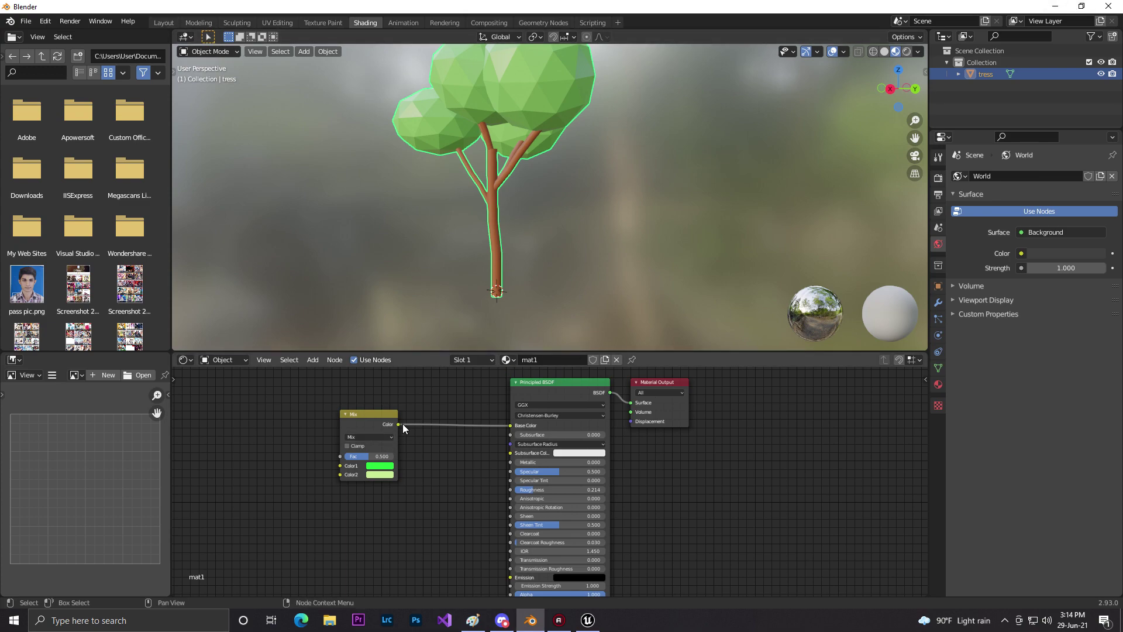
# Replace mat1 with a new material and wire an Image Texture node into Base Color.
pyautogui.click(617, 359)
pyautogui.click(559, 362)
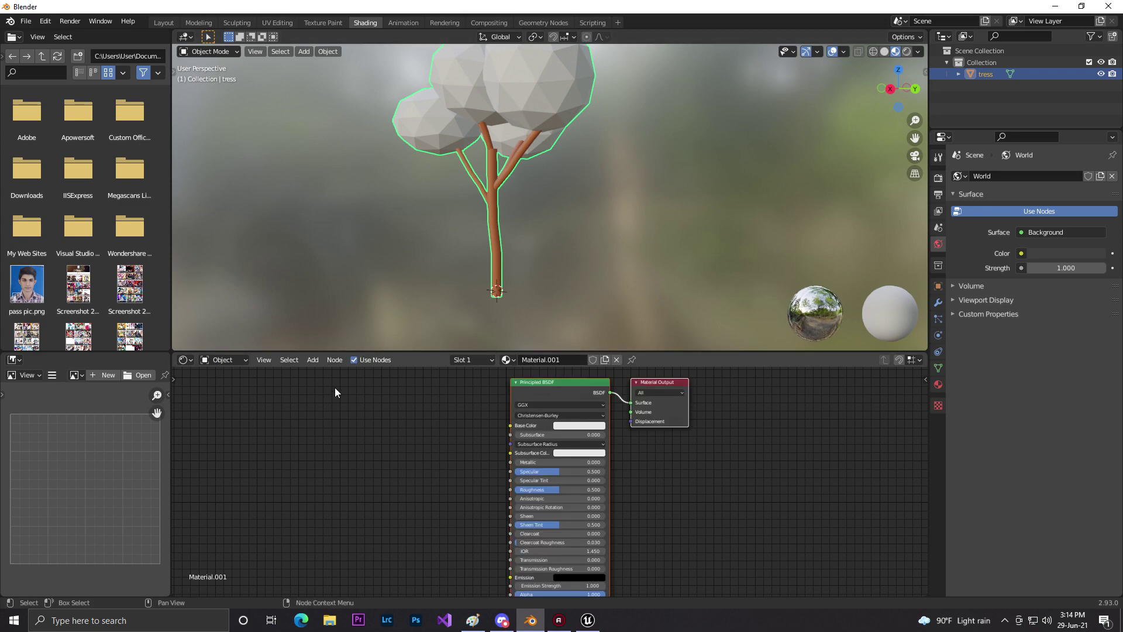
pyautogui.click(312, 360)
pyautogui.click(321, 373)
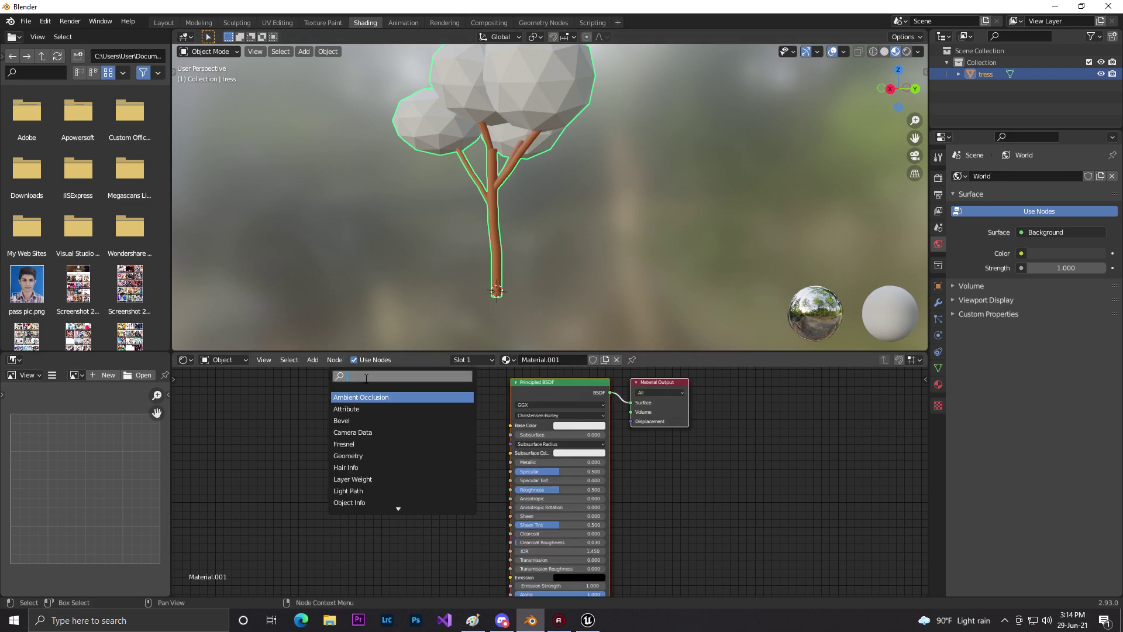
pyautogui.write('img')
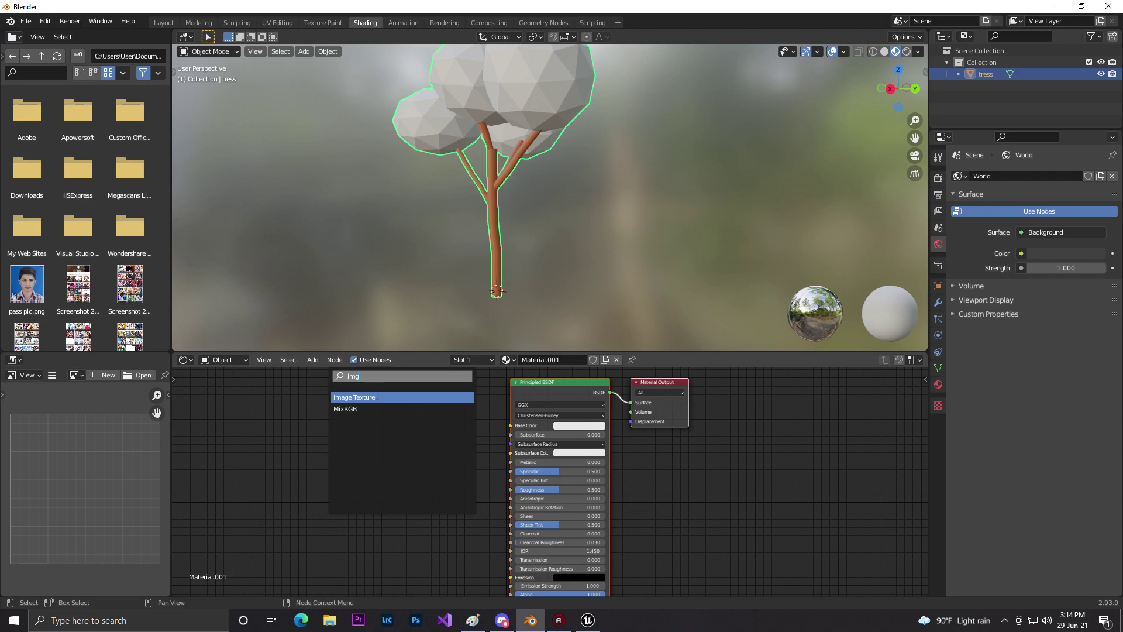
pyautogui.click(377, 398)
pyautogui.click(318, 426)
pyautogui.moveTo(378, 411); pyautogui.dragTo(511, 425)
# Load txt1.png from the Downloads folder into the Image Texture node.
pyautogui.click(354, 433)
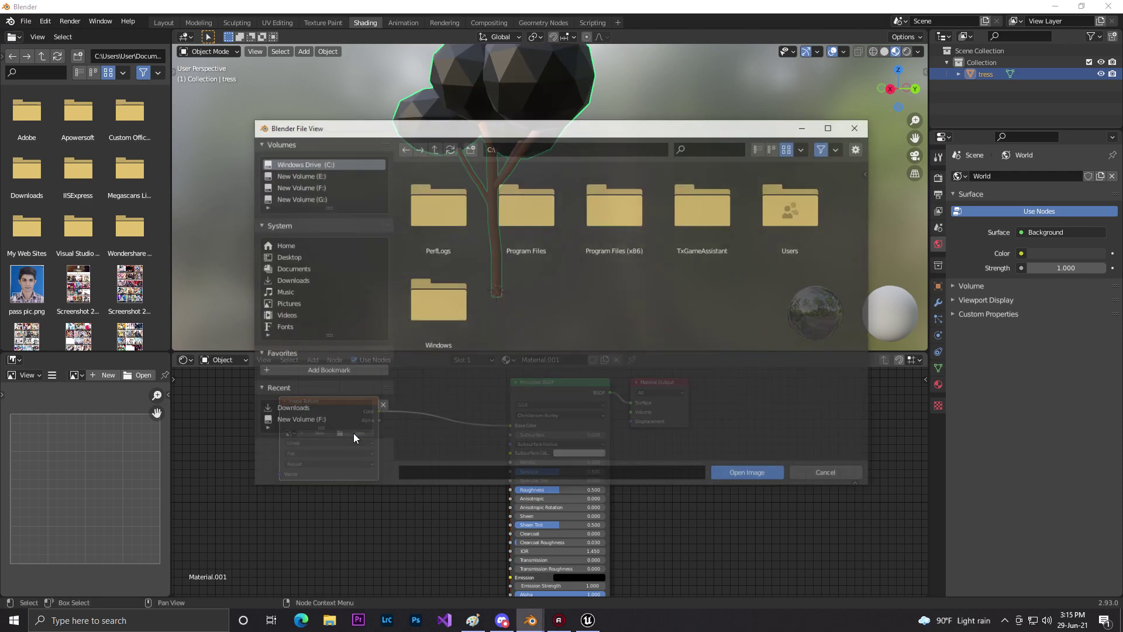
pyautogui.click(290, 280)
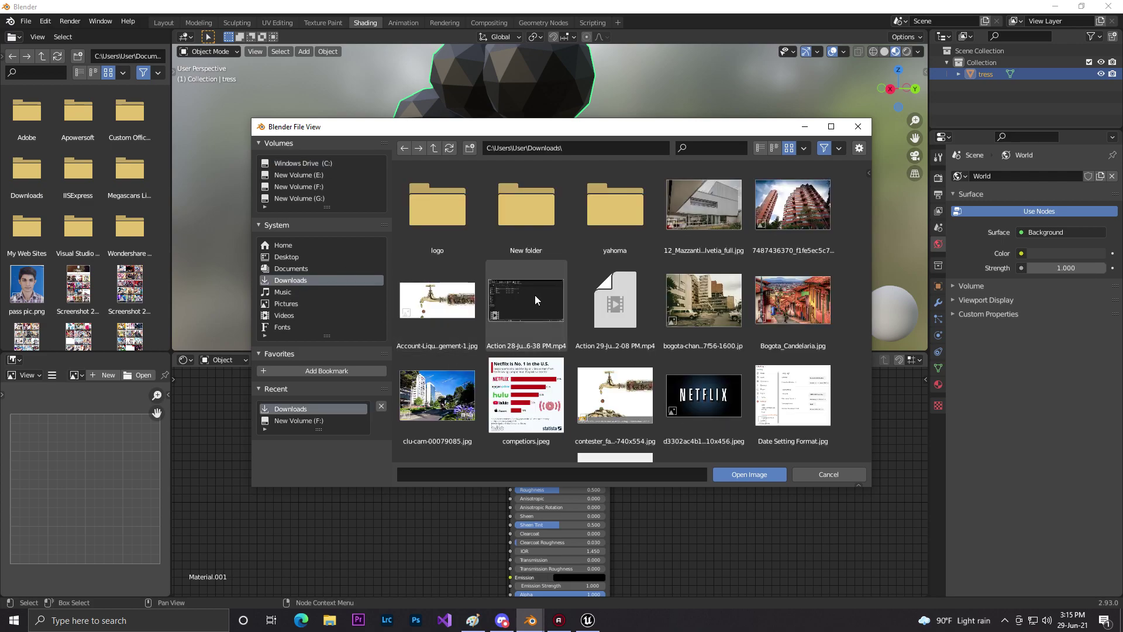
pyautogui.scroll(-3, 611, 321)
pyautogui.scroll(-10, 611, 321)
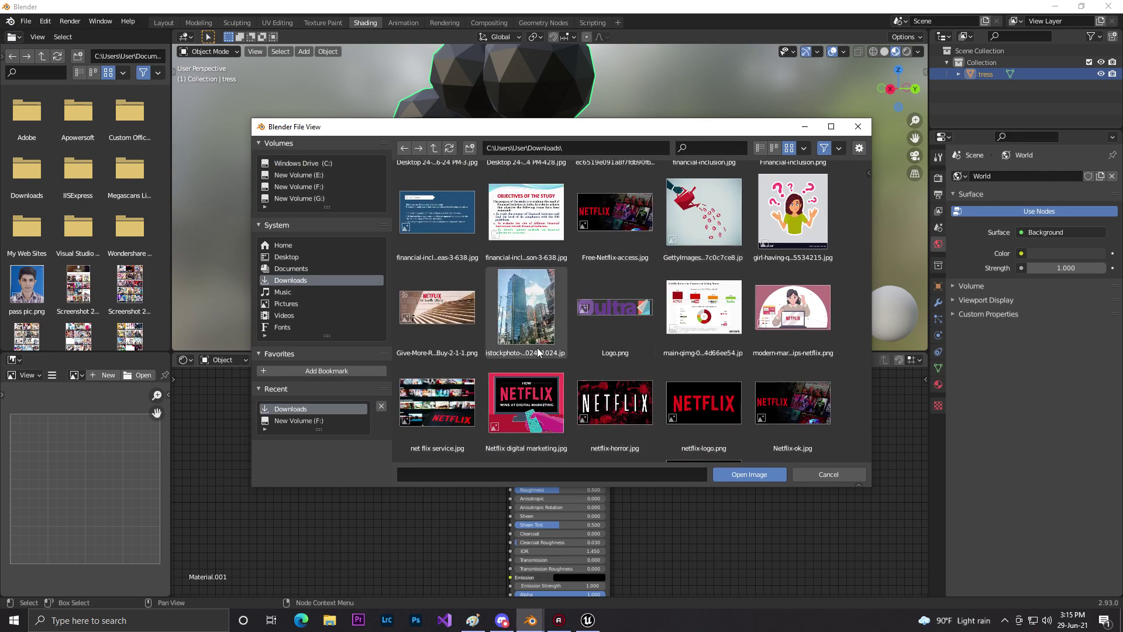
pyautogui.click(780, 409)
pyautogui.click(749, 474)
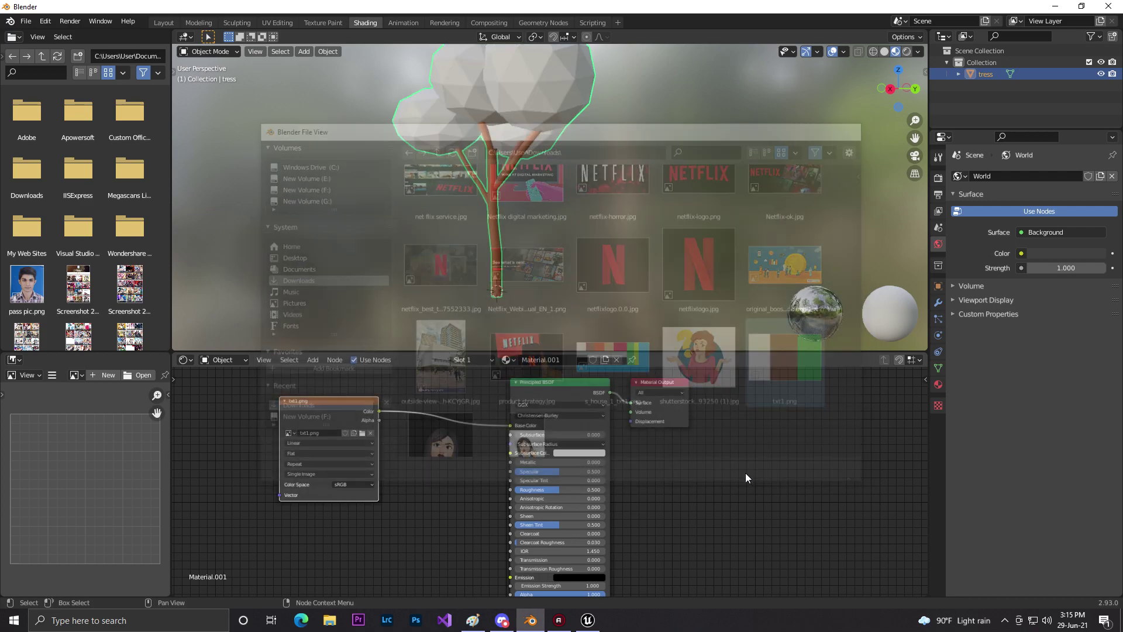
# Check the textured tree, then view its UVs in the UV Editing workspace.
pyautogui.click(640, 214)
pyautogui.moveTo(651, 255); pyautogui.dragTo(520, 185, button='middle')
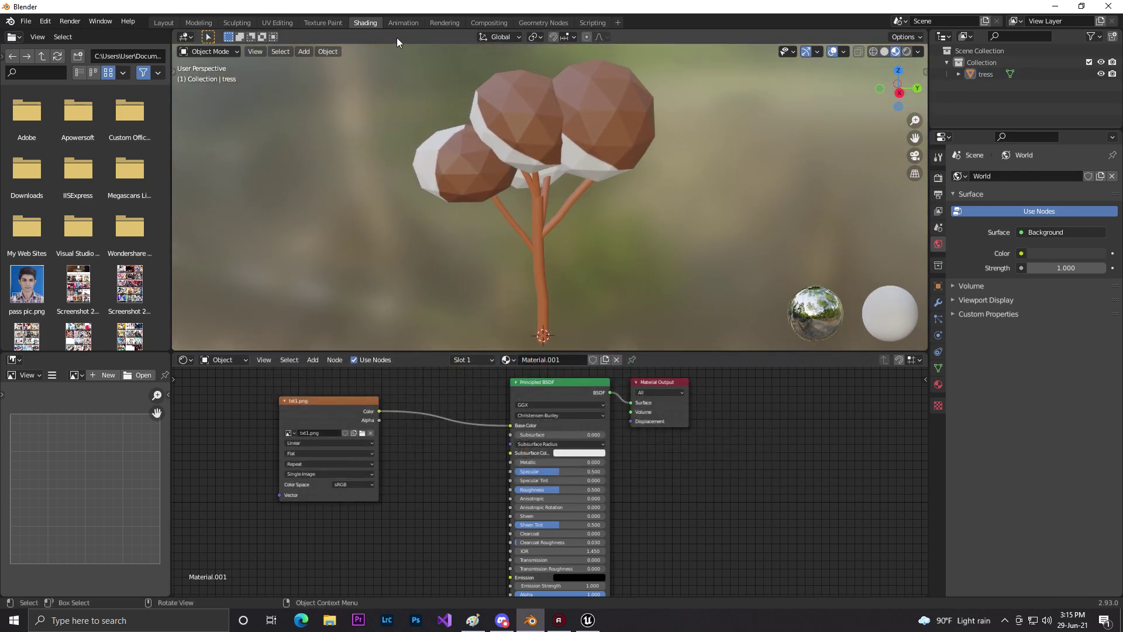
pyautogui.click(538, 118)
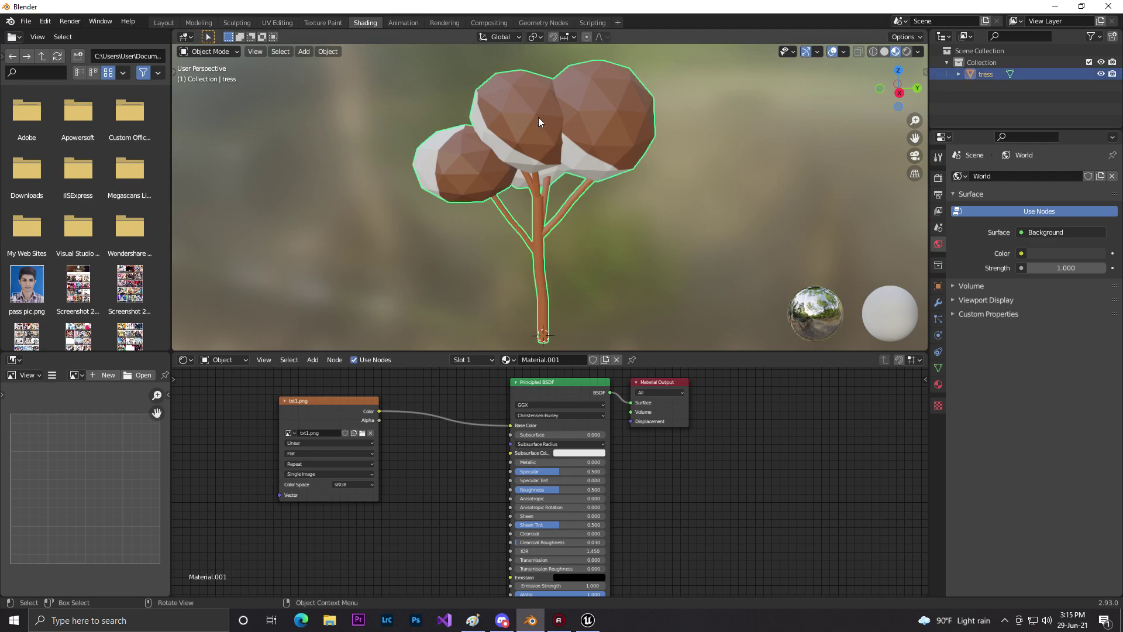
pyautogui.click(275, 22)
pyautogui.moveTo(646, 249); pyautogui.dragTo(635, 202, button='middle')
pyautogui.scroll(3, 792, 299)
pyautogui.moveTo(792, 299); pyautogui.dragTo(682, 230, button='middle')
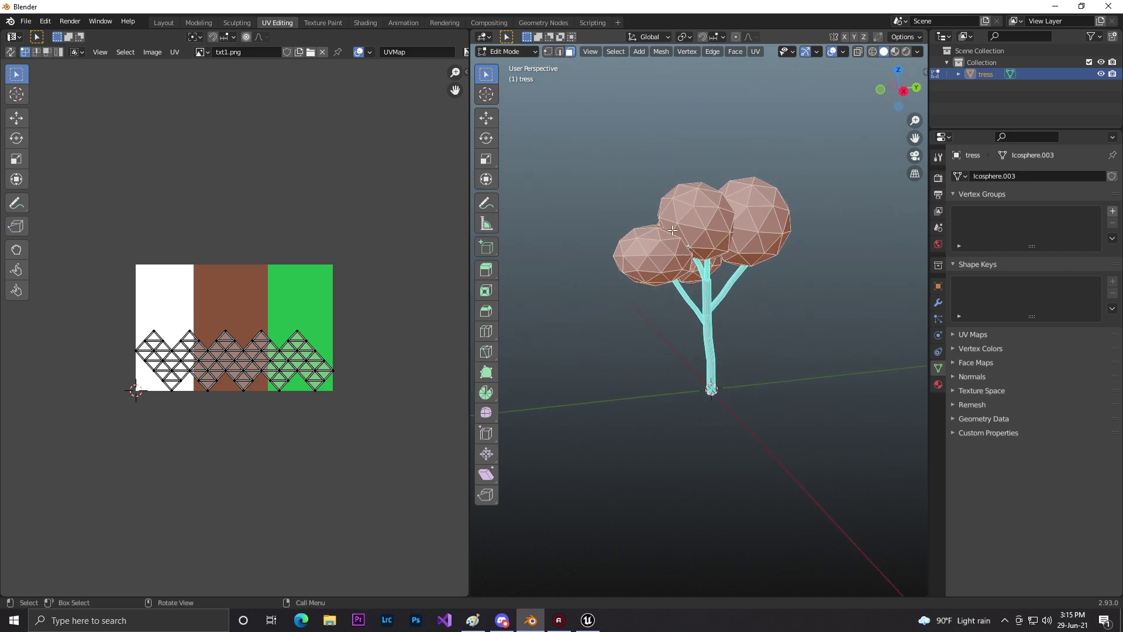
# Scale the whole UV island down to about 0.25 and move it onto the green band.
pyautogui.moveTo(104, 293); pyautogui.dragTo(378, 483)
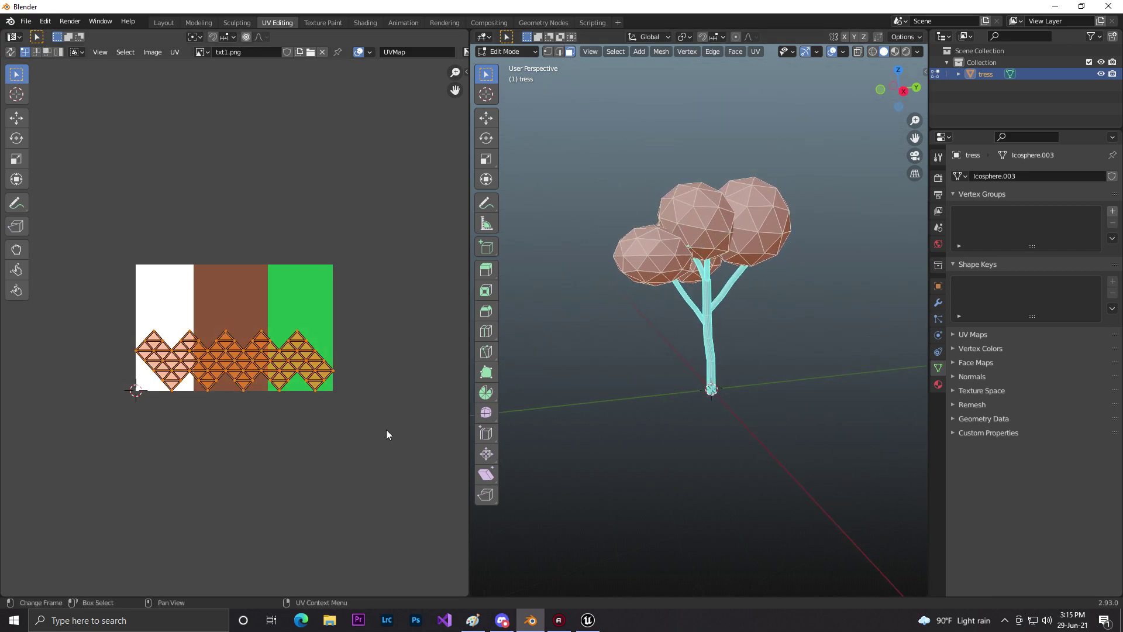
pyautogui.click(17, 119)
pyautogui.press('s')
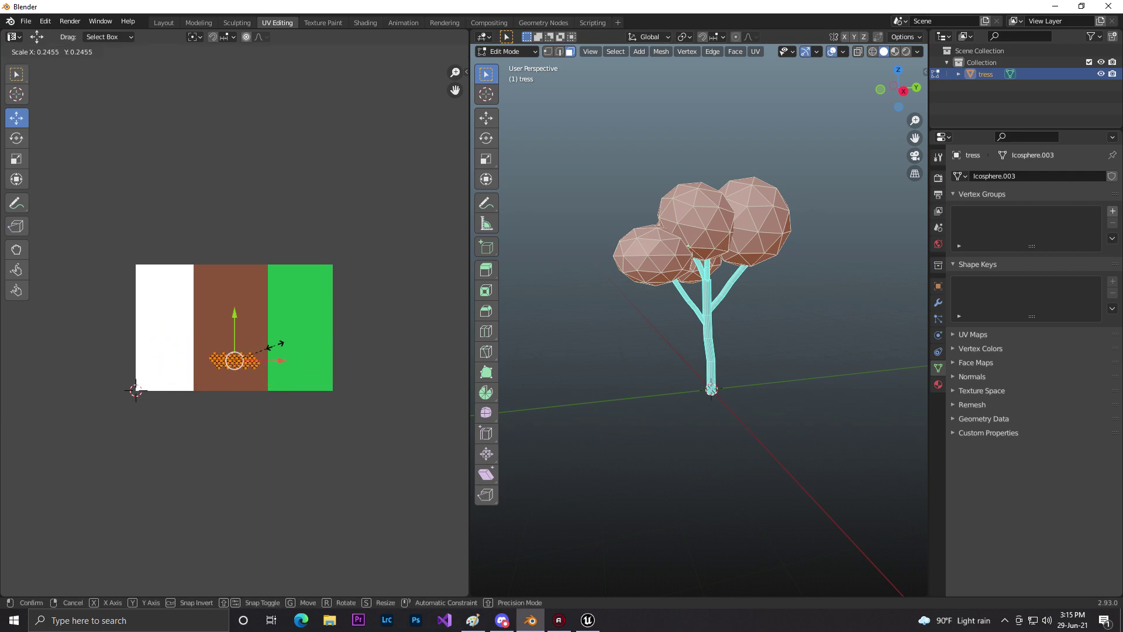
pyautogui.click(277, 347)
pyautogui.moveTo(286, 360); pyautogui.dragTo(351, 360)
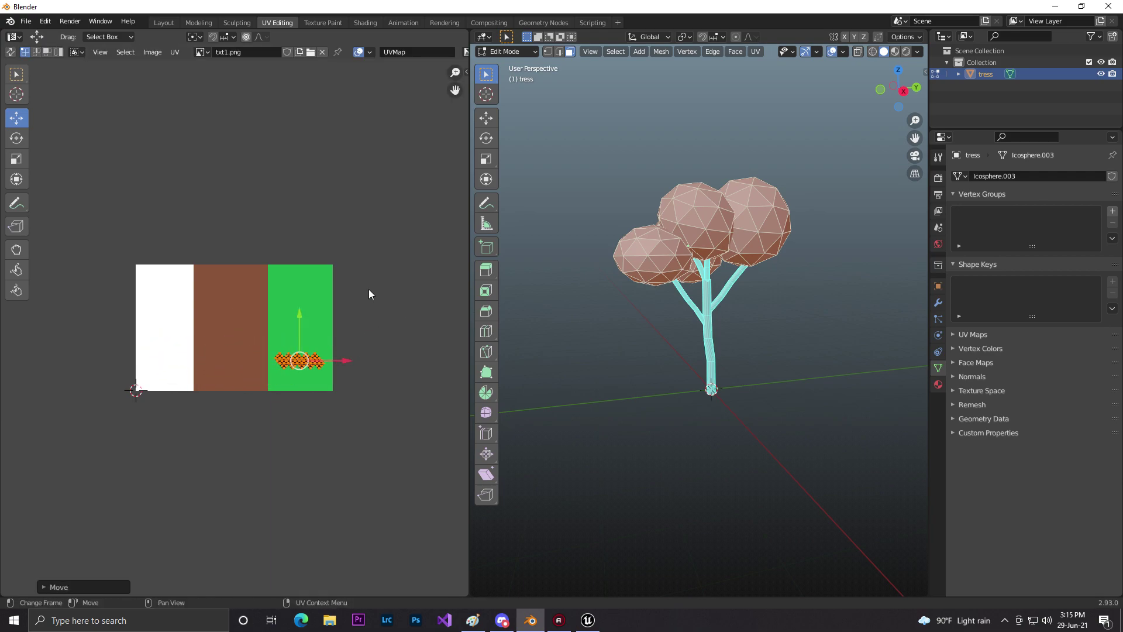
pyautogui.click(367, 253)
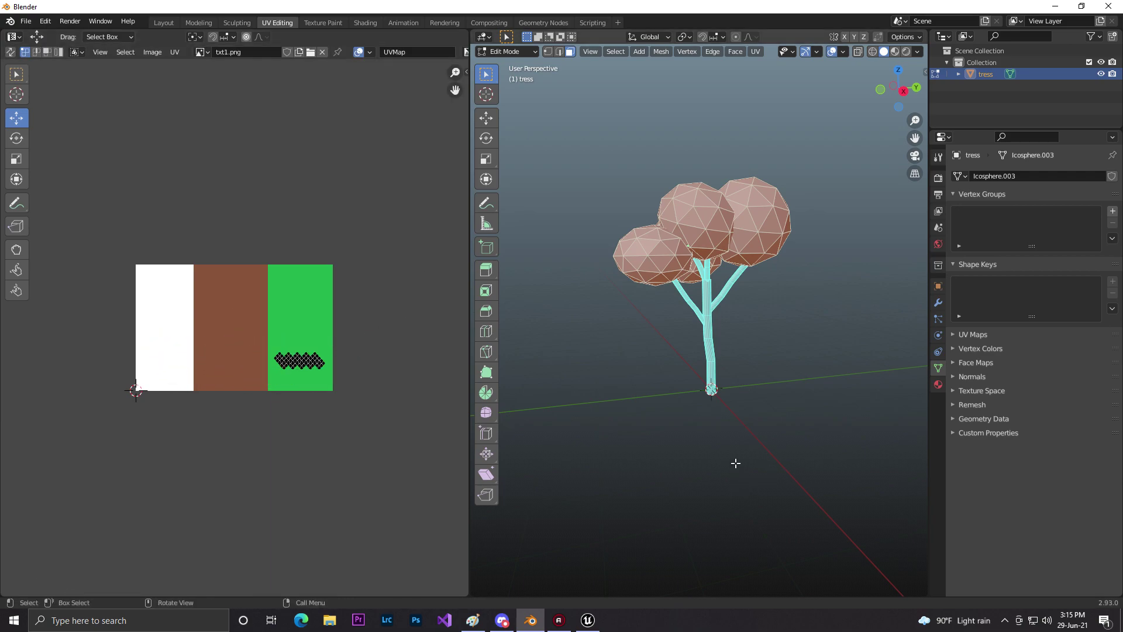
# Select the upper striped UV islands and scale them down to 0.4787.
pyautogui.press('a')
pyautogui.scroll(4, 387, 361)
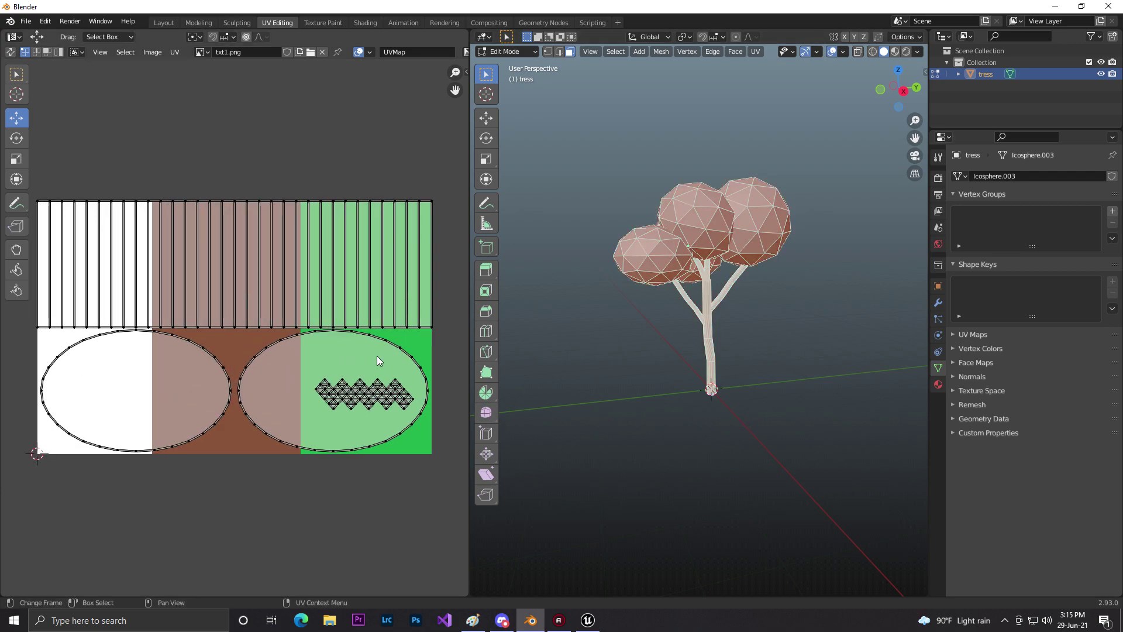
pyautogui.scroll(-3, 363, 369)
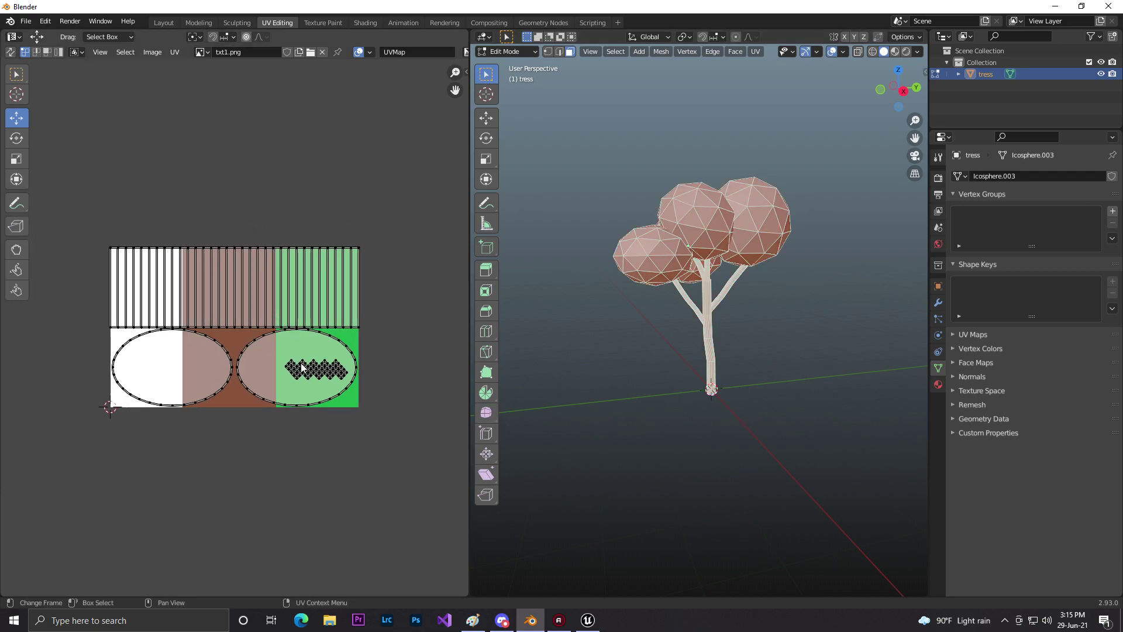
pyautogui.moveTo(80, 234); pyautogui.dragTo(408, 339)
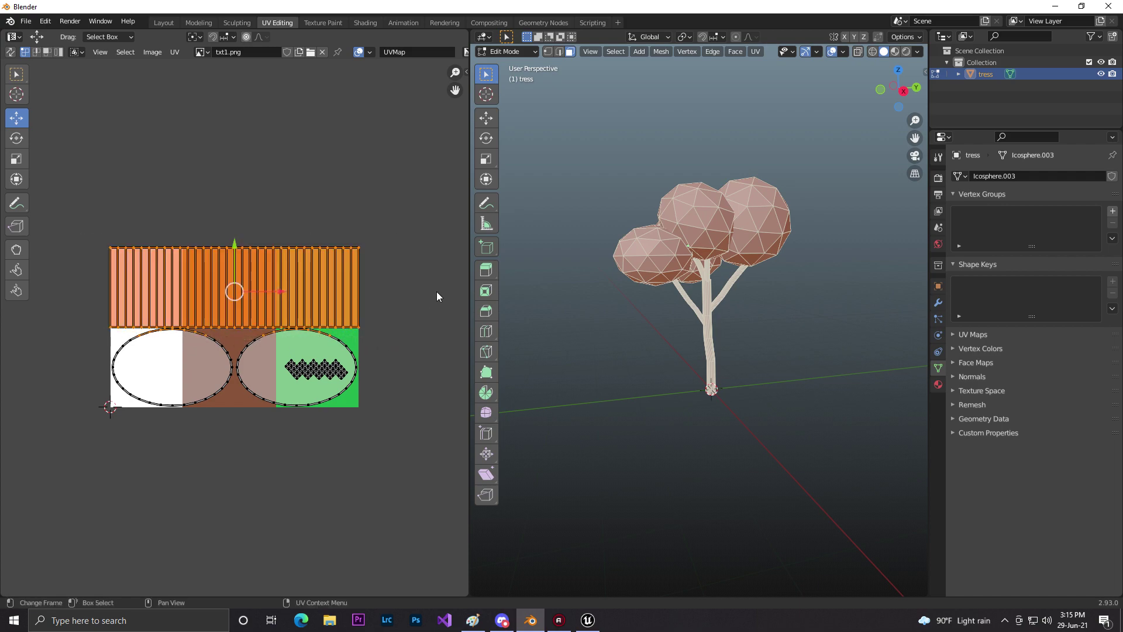
pyautogui.press('s')
pyautogui.click(332, 312)
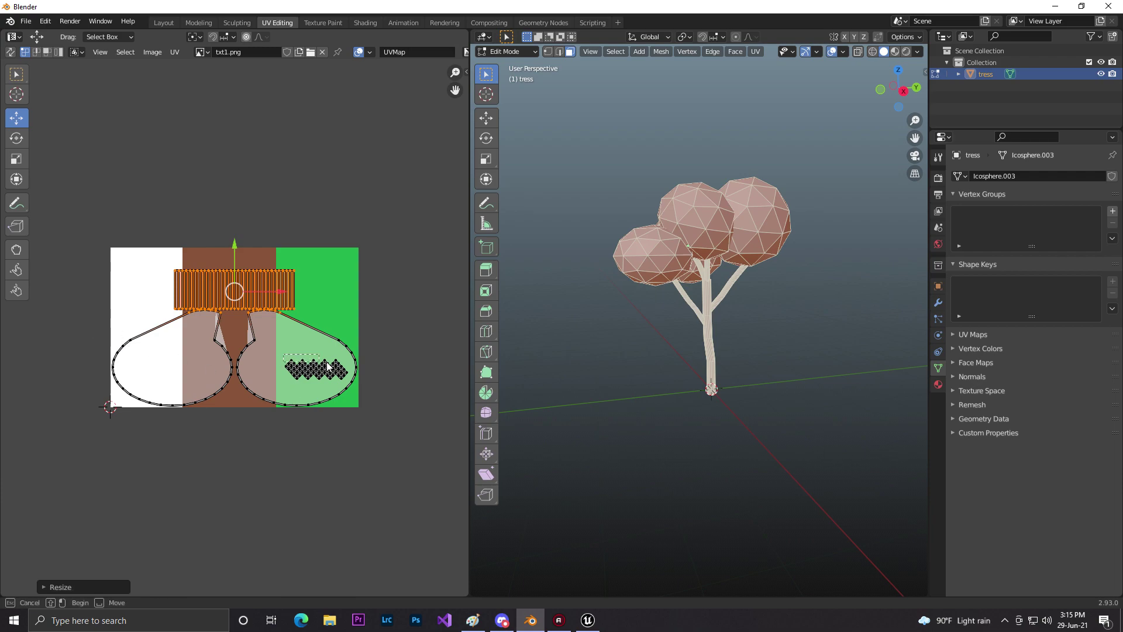
# Move the small diamond UV island upward, then undo and redo the change.
pyautogui.moveTo(350, 387); pyautogui.dragTo(349, 385)
pyautogui.moveTo(316, 327); pyautogui.dragTo(376, 289)
pyautogui.click(383, 382)
pyautogui.hotkey('ctrl', 'shift', 'z')
pyautogui.hotkey('ctrl', 'shift', 'z')
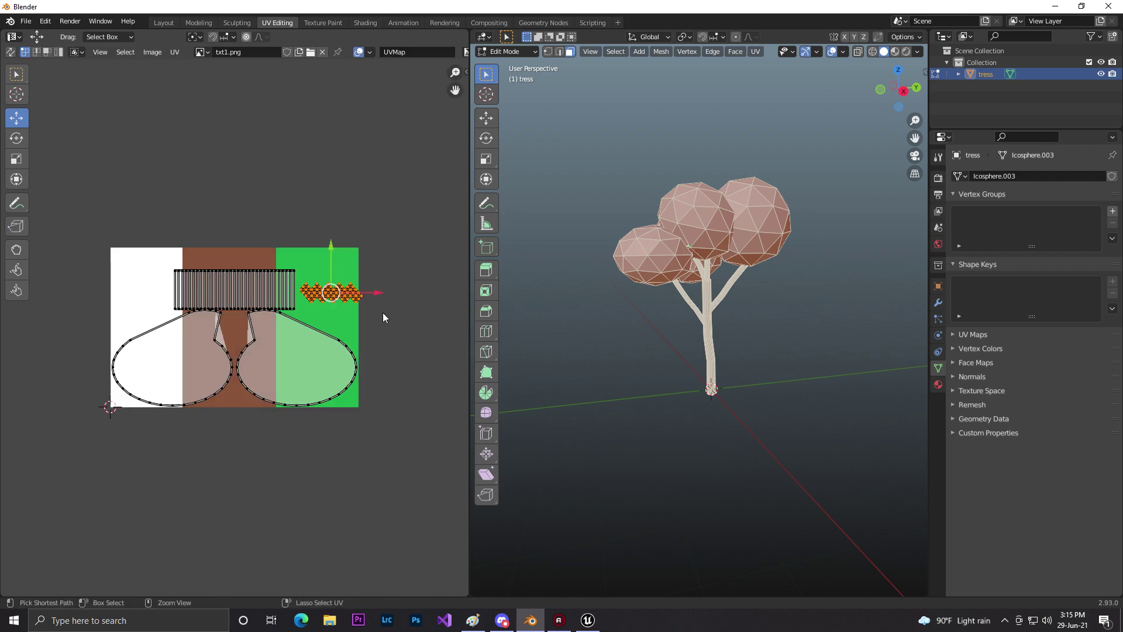
pyautogui.hotkey('ctrl', 'z')
pyautogui.hotkey('ctrl', 'shift', 'z')
# Scale the trunk strips and both rounded lobes together into a small cluster, then deselect.
pyautogui.moveTo(188, 279); pyautogui.dragTo(186, 279)
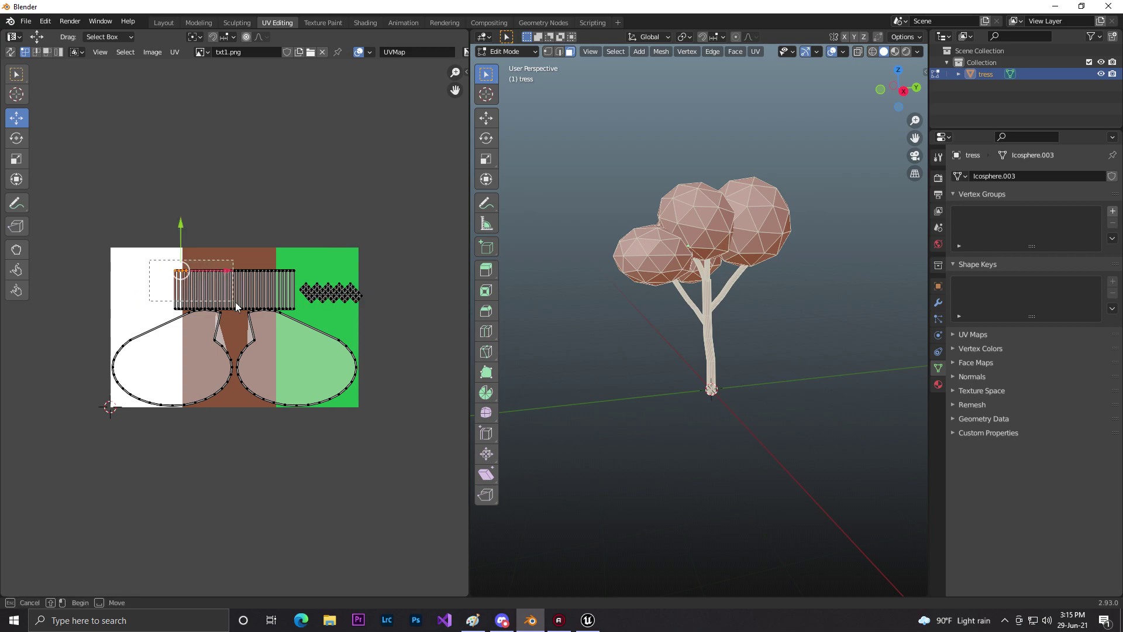
pyautogui.moveTo(290, 344); pyautogui.dragTo(293, 345)
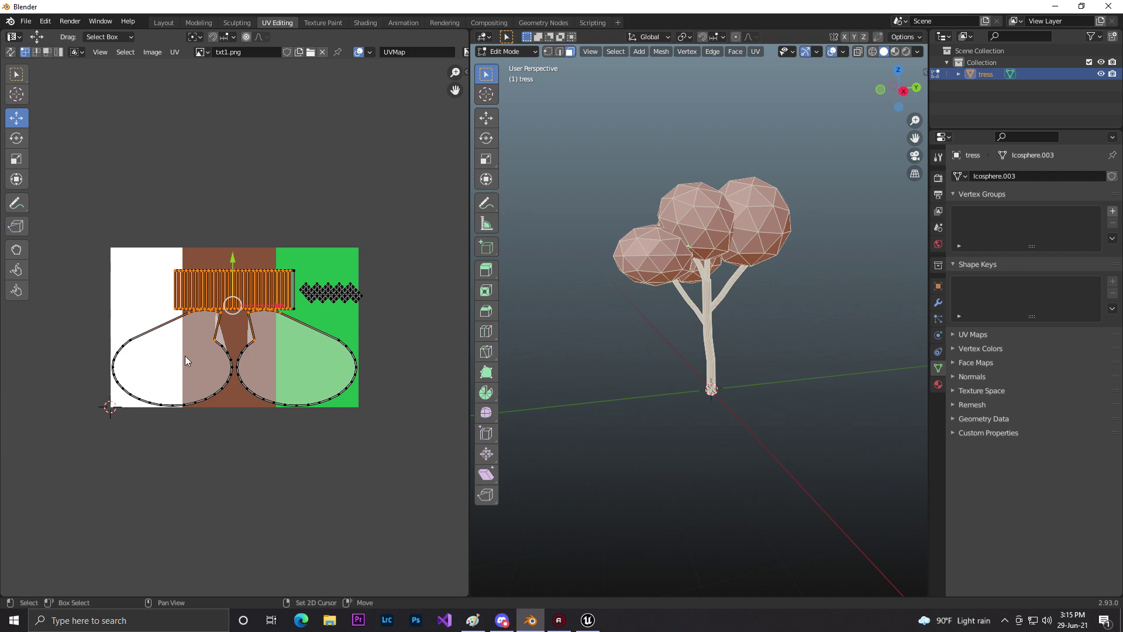
pyautogui.moveTo(115, 319); pyautogui.dragTo(316, 429)
pyautogui.keyDown('shift'); pyautogui.moveTo(59, 318); pyautogui.dragTo(221, 396); pyautogui.keyUp('shift')
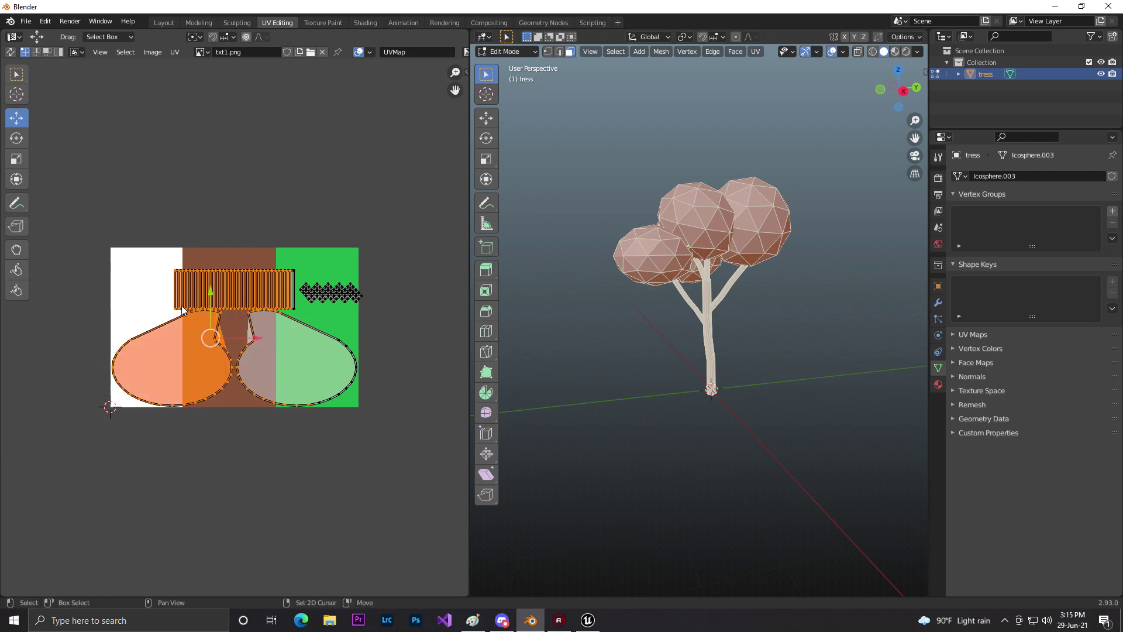
pyautogui.keyDown('shift'); pyautogui.moveTo(373, 434); pyautogui.dragTo(374, 434); pyautogui.keyUp('shift')
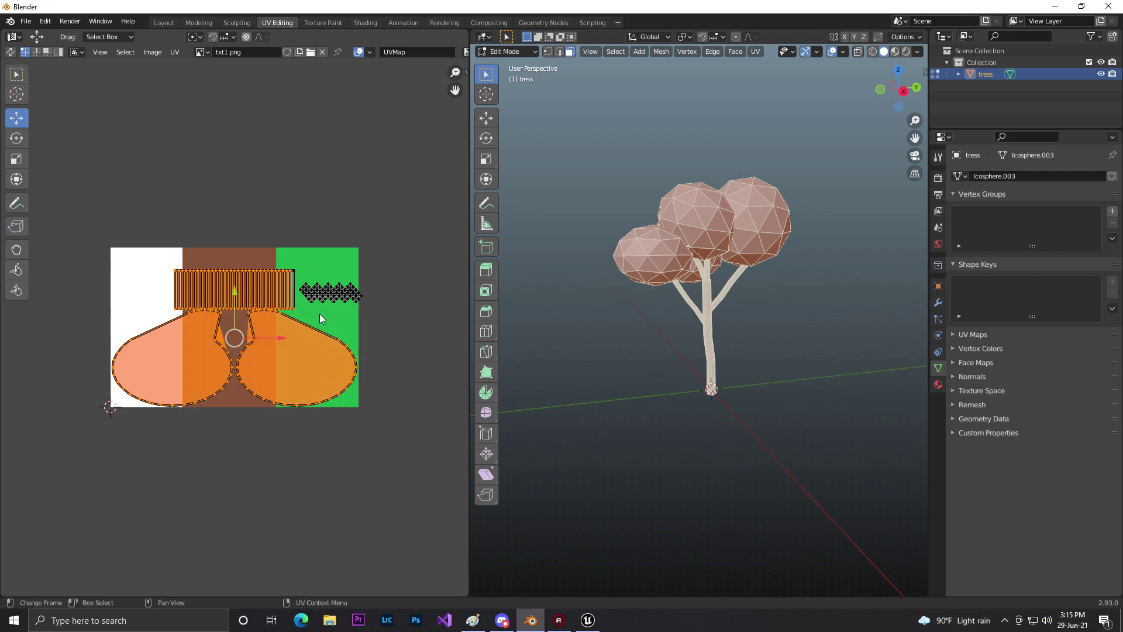
pyautogui.scroll(4, 283, 281)
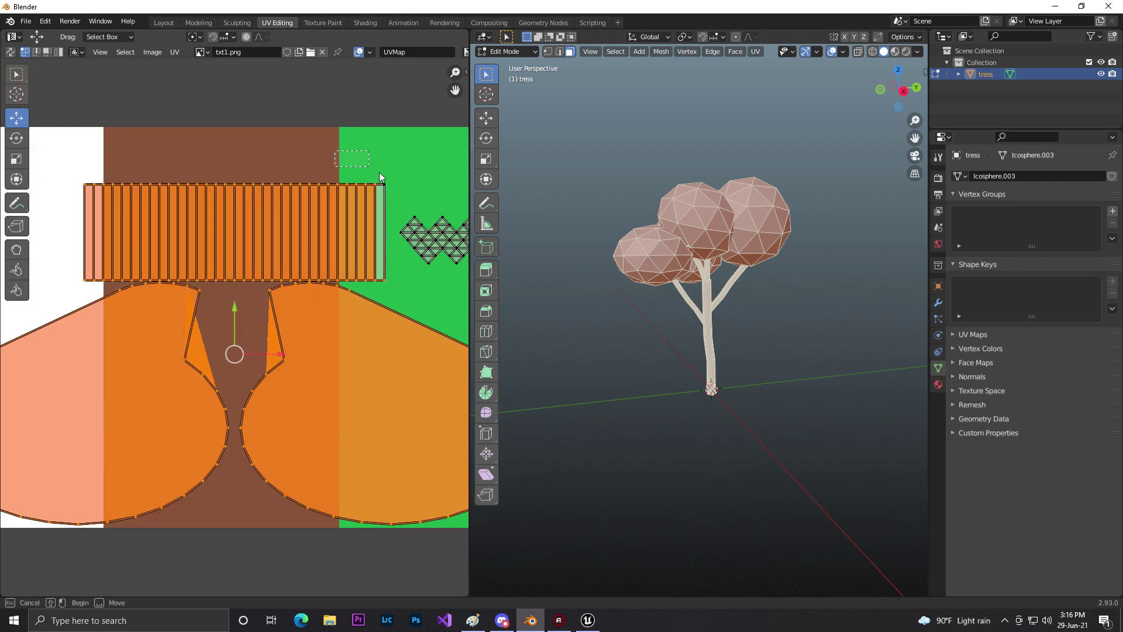
pyautogui.keyDown('shift'); pyautogui.moveTo(387, 280); pyautogui.dragTo(388, 280); pyautogui.keyUp('shift')
pyautogui.scroll(-3, 319, 302)
pyautogui.press('s')
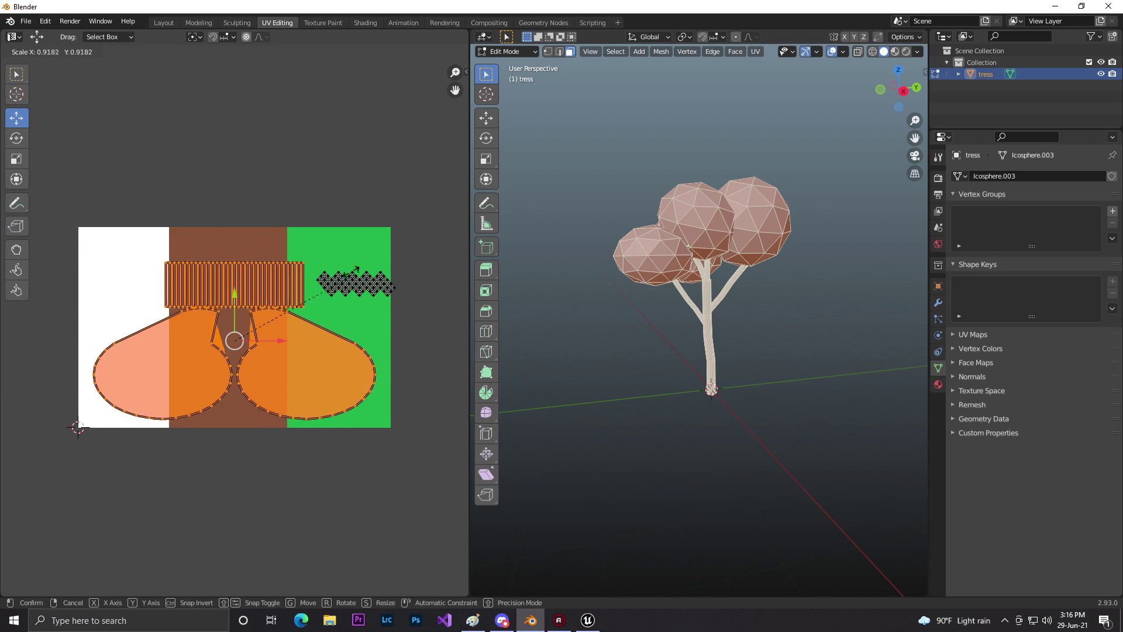
pyautogui.click(272, 318)
pyautogui.click(278, 315)
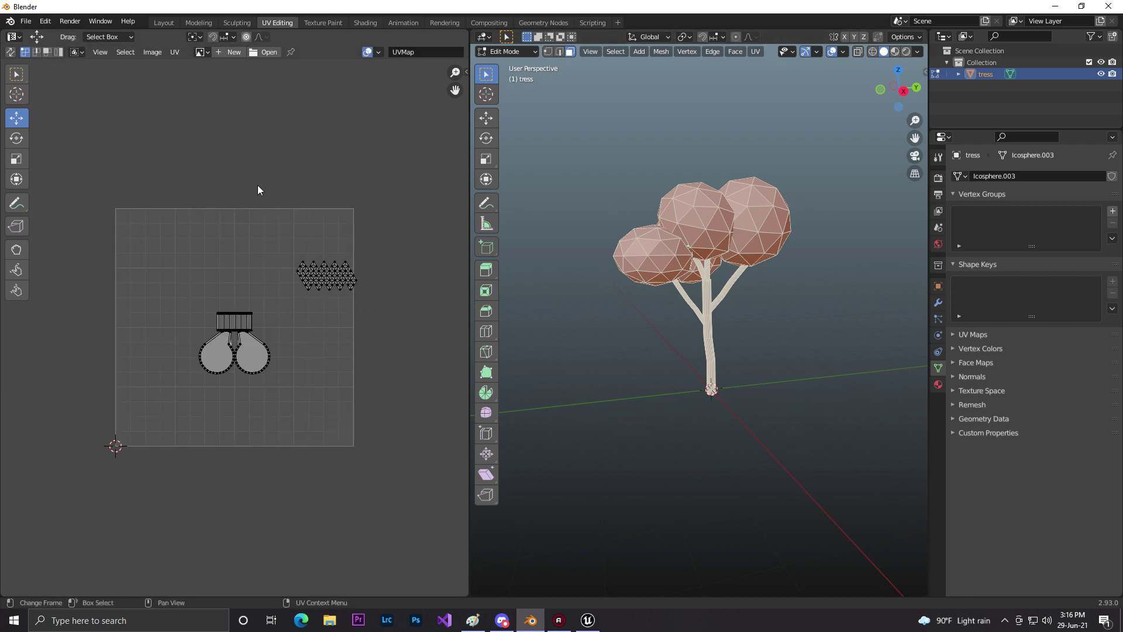
# Show txt1.png behind the UVs again and nudge the zigzag island into the green strip.
pyautogui.click(201, 53)
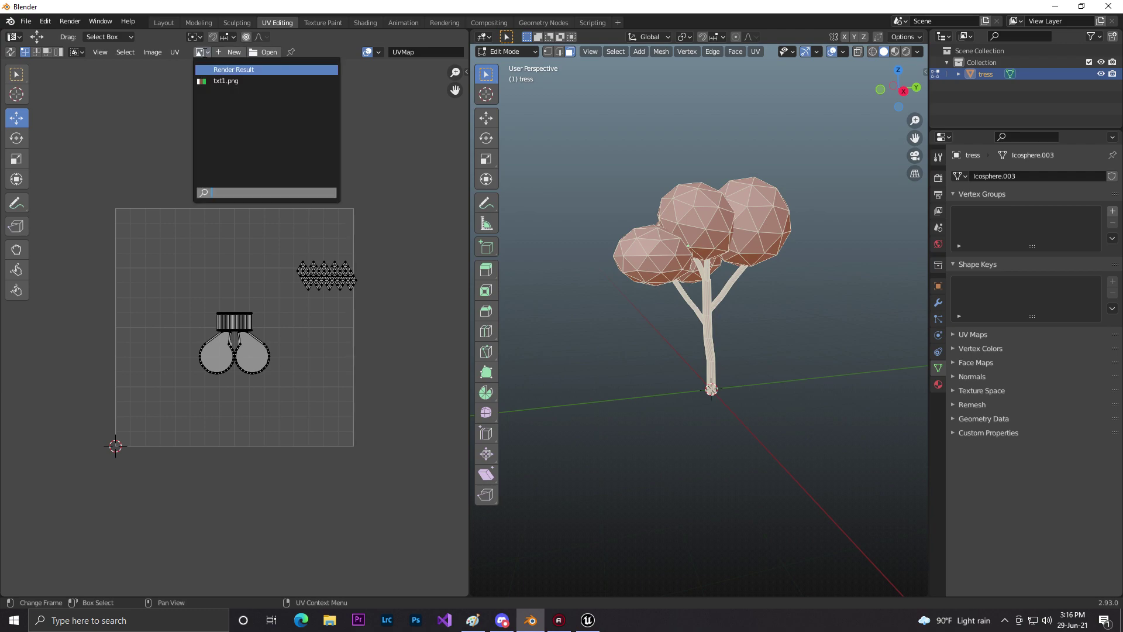
pyautogui.click(223, 83)
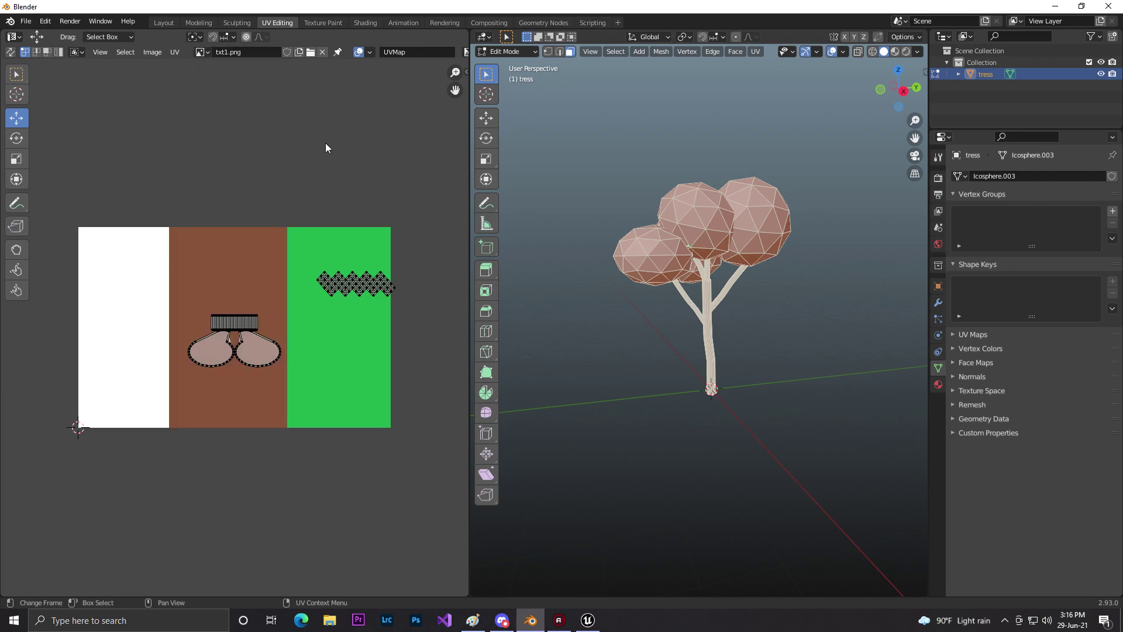
pyautogui.moveTo(393, 313); pyautogui.dragTo(396, 286)
pyautogui.click(423, 220)
pyautogui.moveTo(193, 299); pyautogui.dragTo(306, 404)
pyautogui.click(413, 408)
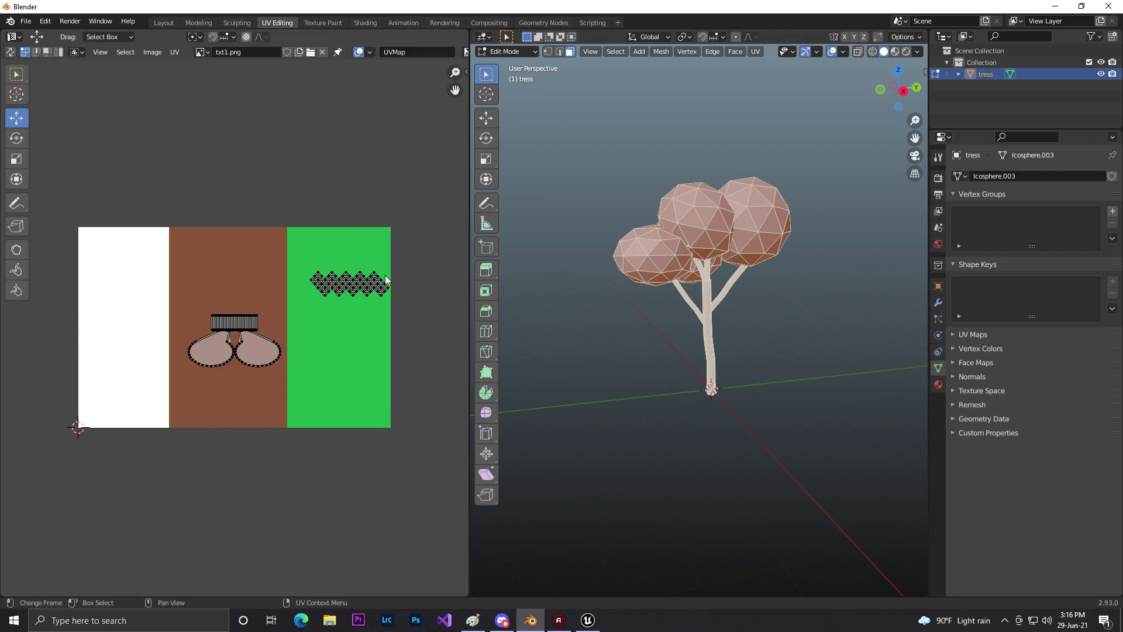
# Preview the textured tree in the Shading workspace, then return to Layout and orbit it.
pyautogui.click(354, 24)
pyautogui.moveTo(578, 267); pyautogui.dragTo(550, 234, button='middle')
pyautogui.moveTo(334, 404); pyautogui.dragTo(376, 413)
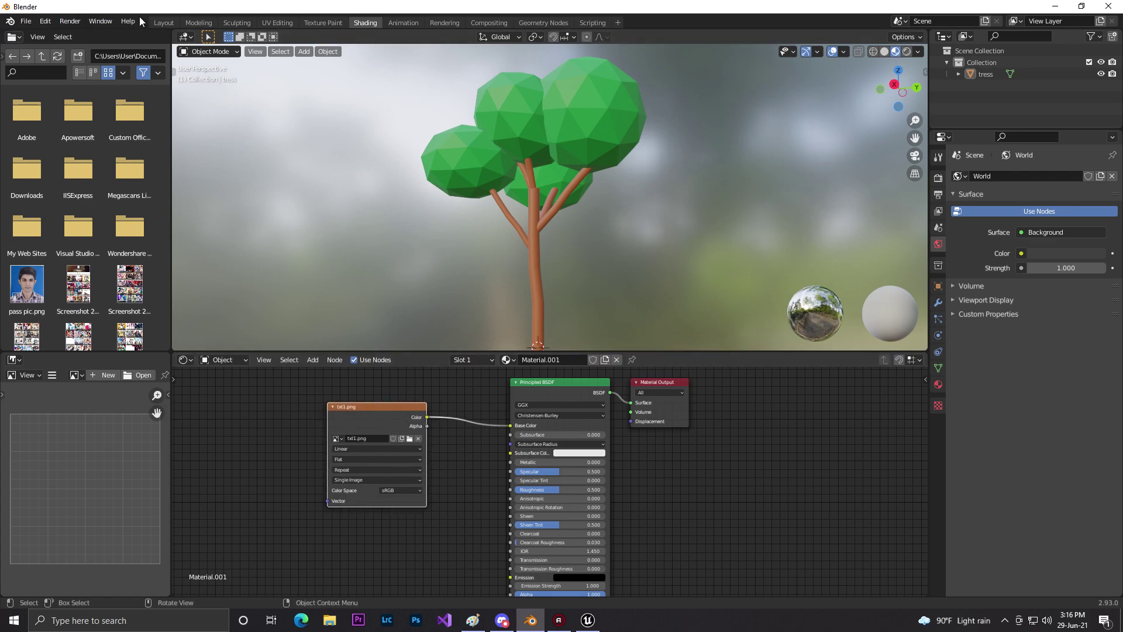
pyautogui.click(163, 22)
pyautogui.scroll(-4, 562, 258)
pyautogui.moveTo(515, 257); pyautogui.dragTo(567, 241, button='middle')
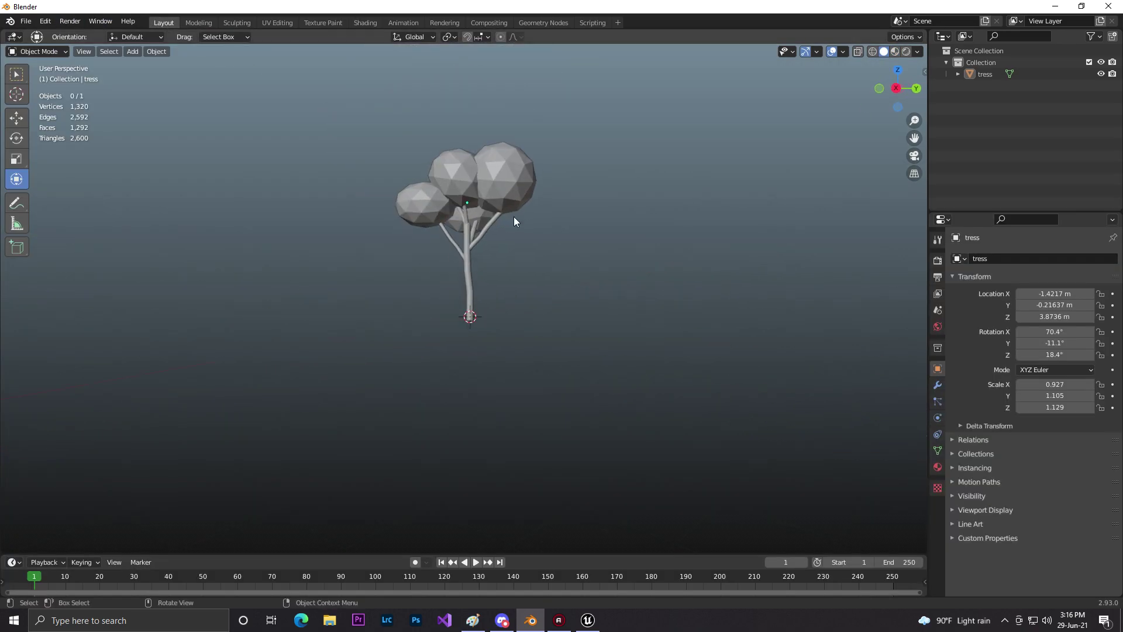
pyautogui.scroll(2, 326, 146)
# Export the tree as trees.fbx in Downloads over the old file, then switch to Unreal Engine.
pyautogui.click(27, 23)
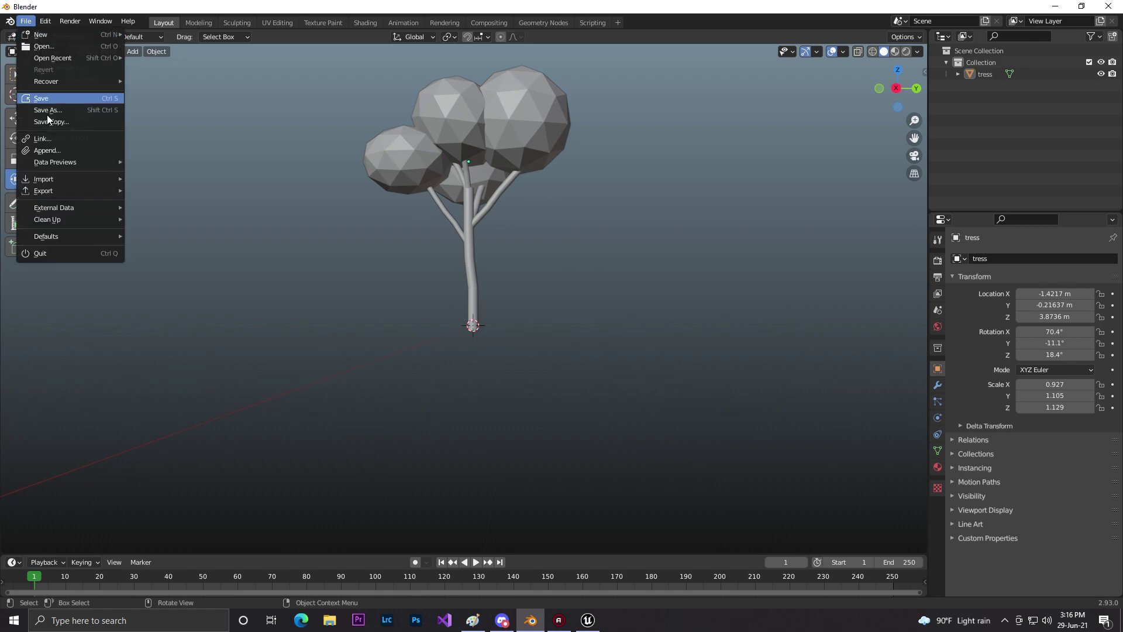
pyautogui.click(26, 22)
pyautogui.moveTo(75, 190)
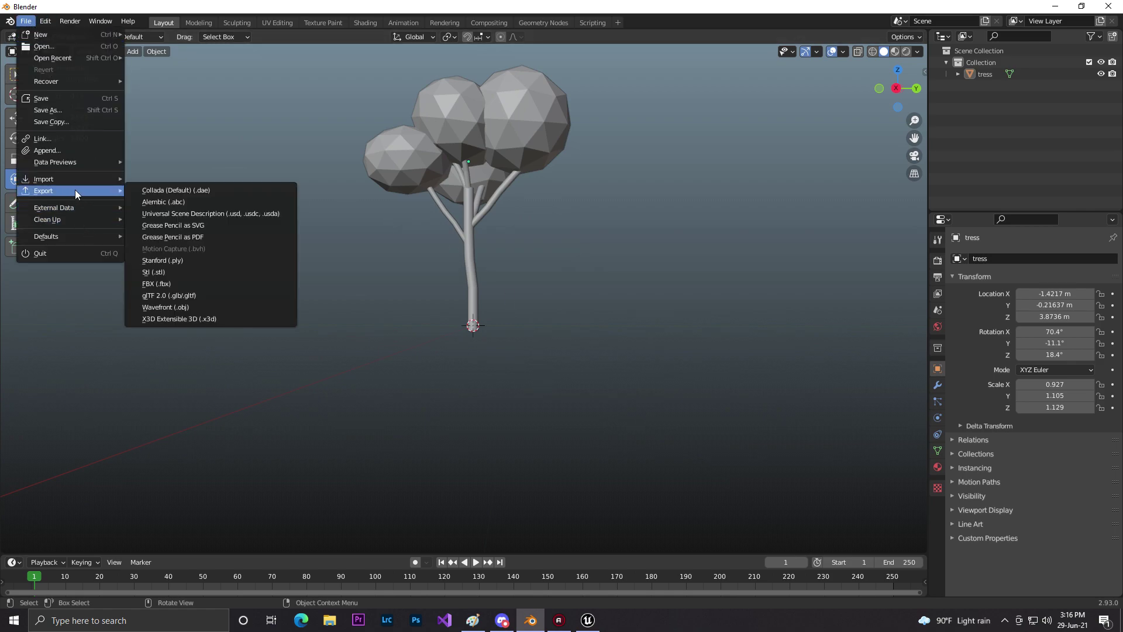
pyautogui.click(169, 284)
pyautogui.click(437, 480)
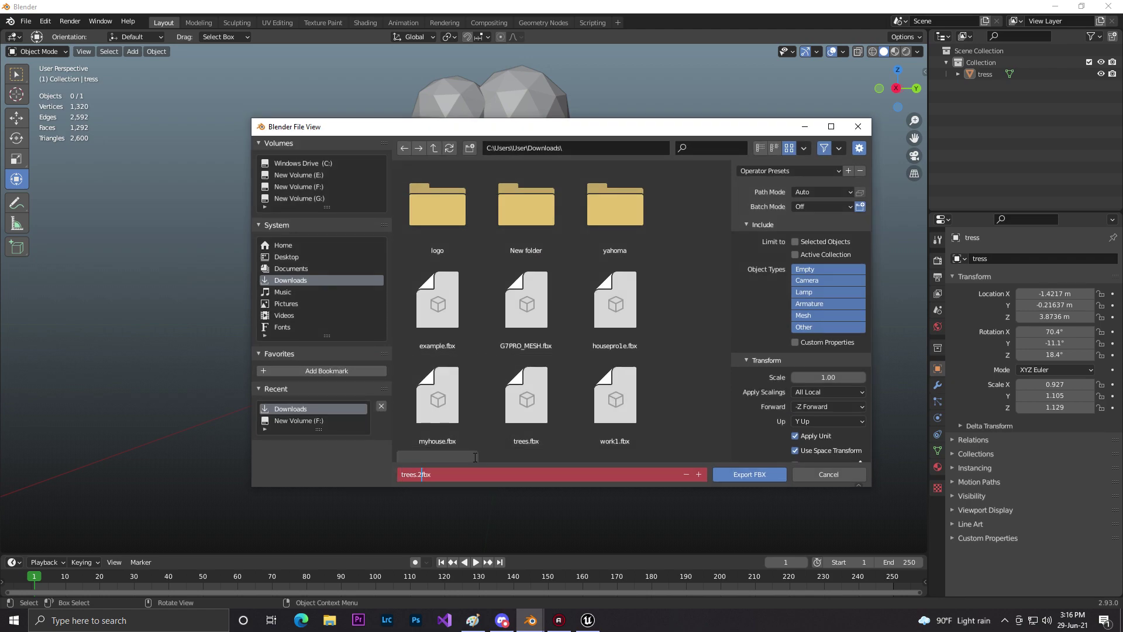
pyautogui.press('Return')
pyautogui.click(751, 474)
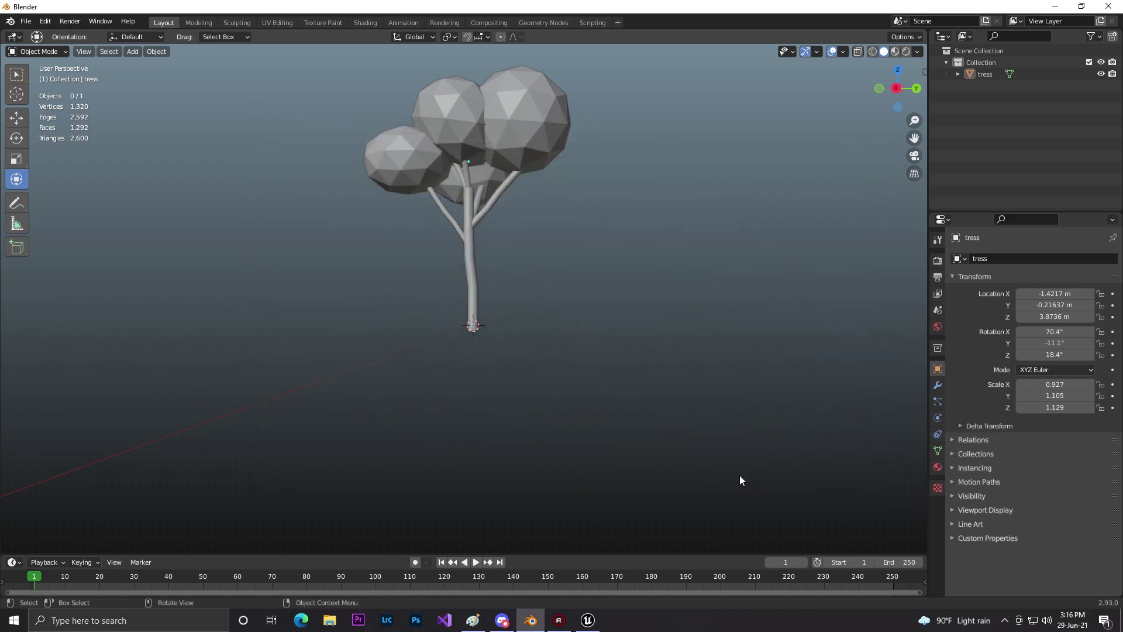
pyautogui.click(588, 620)
# Create a new models1 folder under Content and open it.
pyautogui.hotkey('ctrl', 'space')
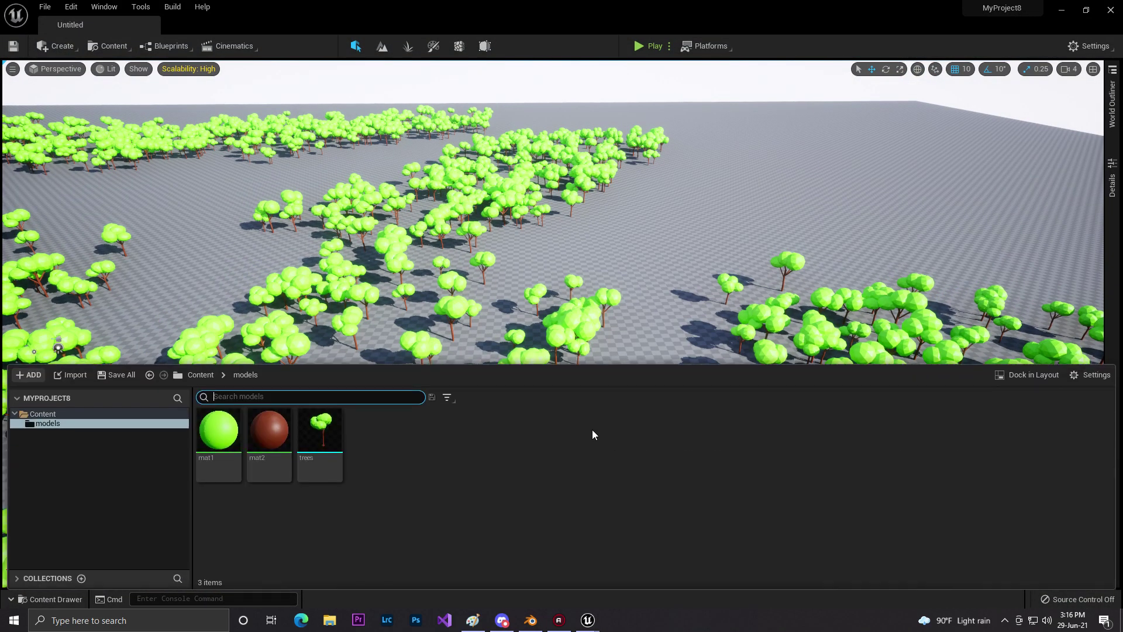
pyautogui.click(200, 375)
pyautogui.rightClick(395, 433)
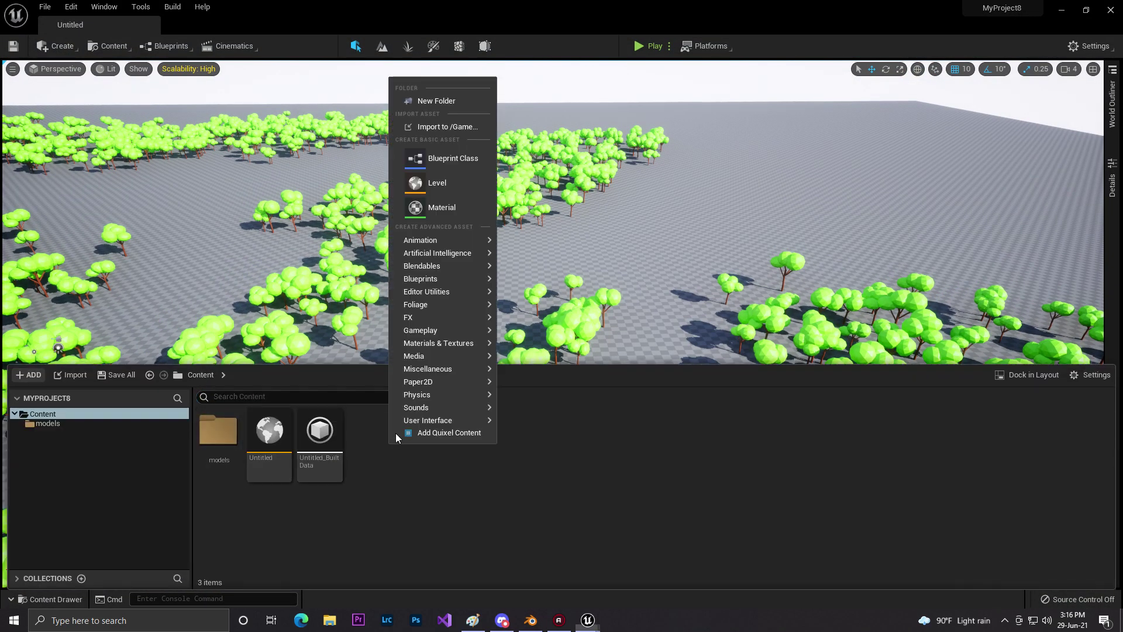
pyautogui.click(449, 103)
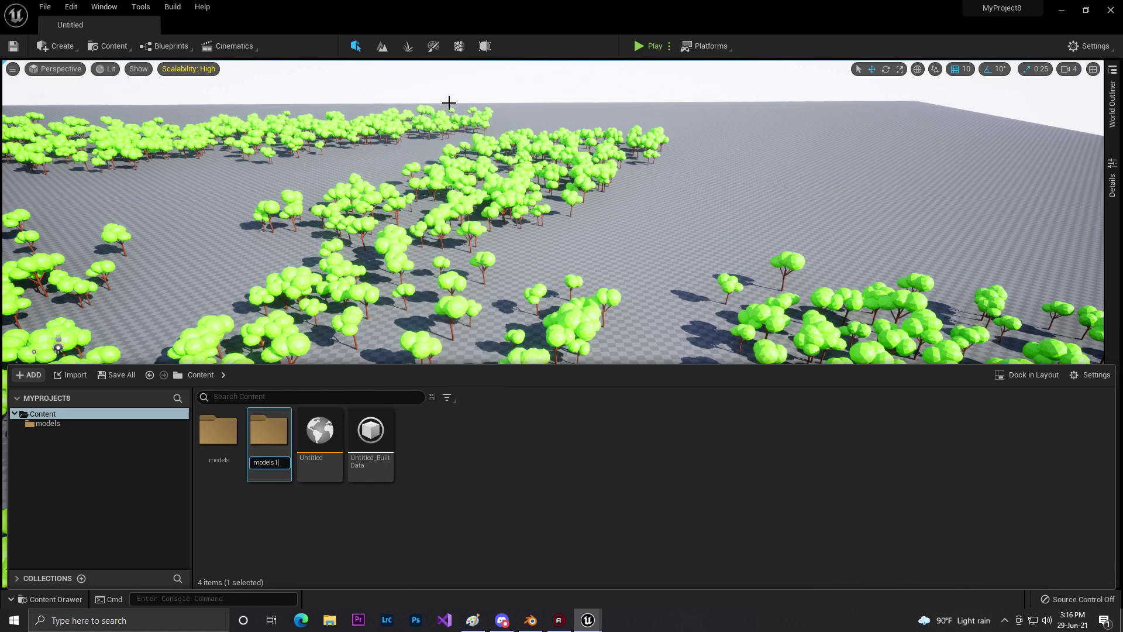
pyautogui.doubleClick(289, 418)
# Import the trees FBX file into models1 with the default mesh settings.
pyautogui.rightClick(471, 475)
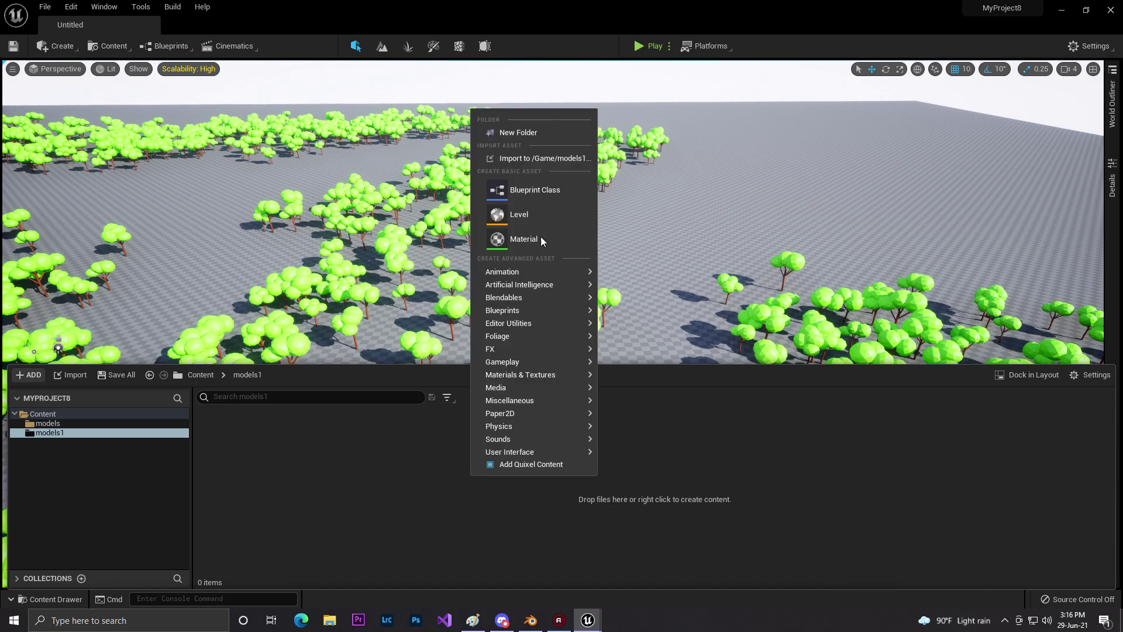
pyautogui.click(556, 164)
pyautogui.click(157, 104)
pyautogui.click(471, 297)
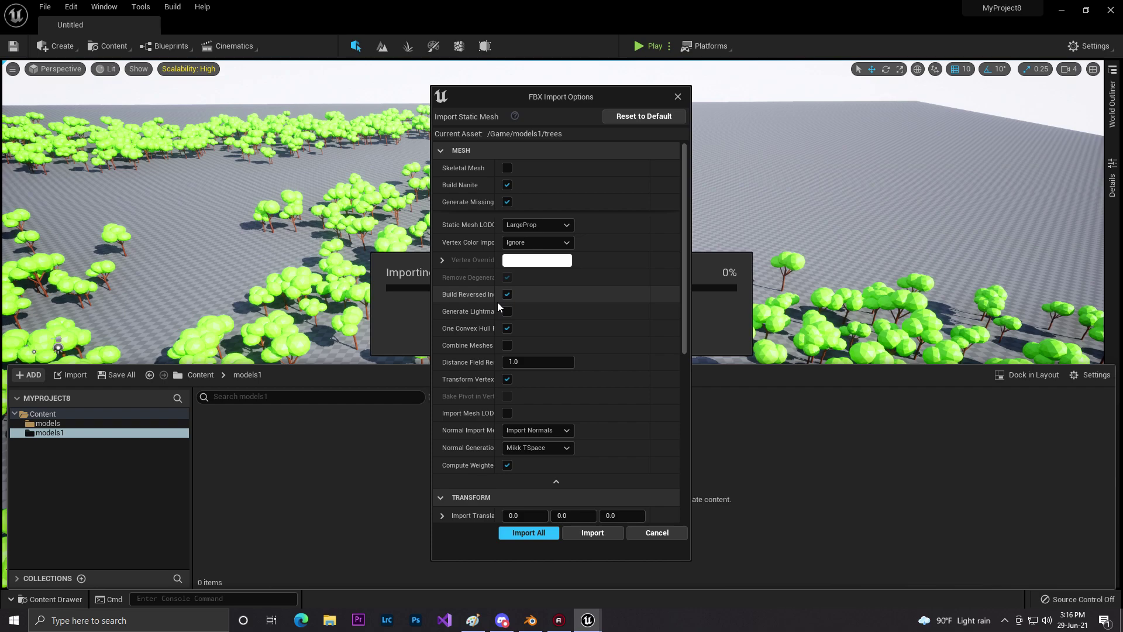
pyautogui.moveTo(507, 303); pyautogui.dragTo(527, 307)
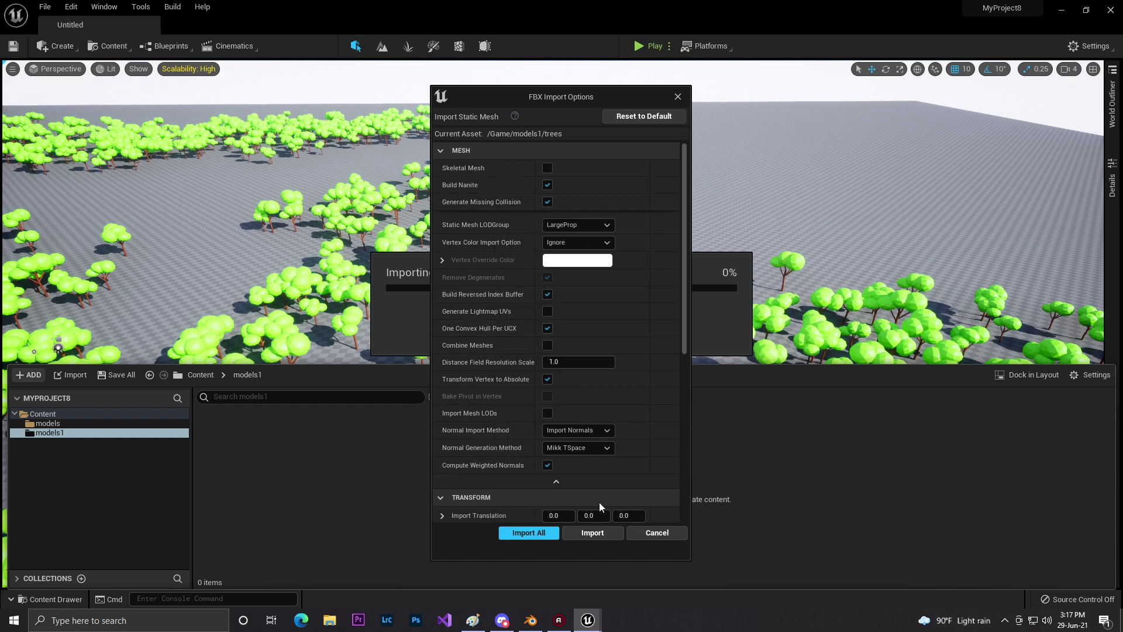
pyautogui.click(576, 534)
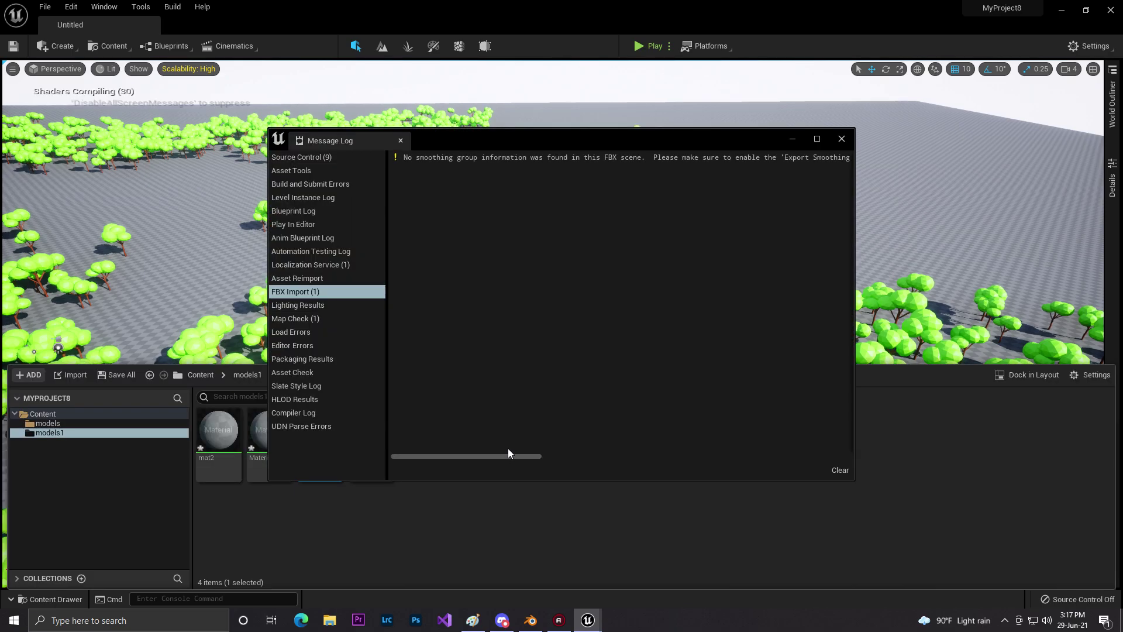
# Close the import message log and save the new trees assets.
pyautogui.click(843, 140)
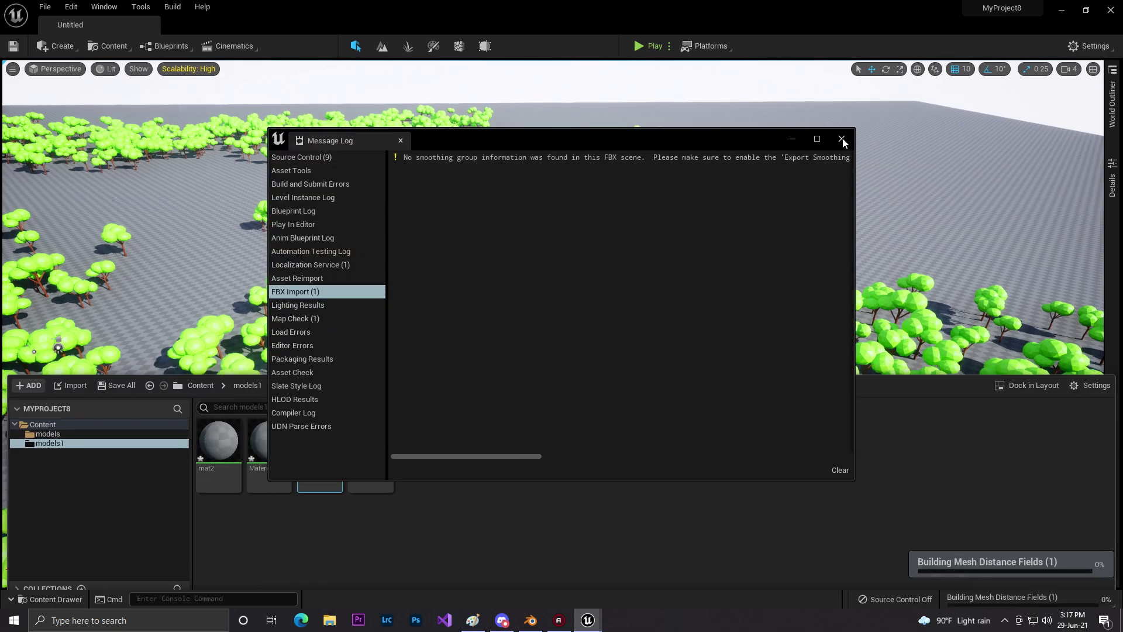
pyautogui.hotkey('ctrl', 'space')
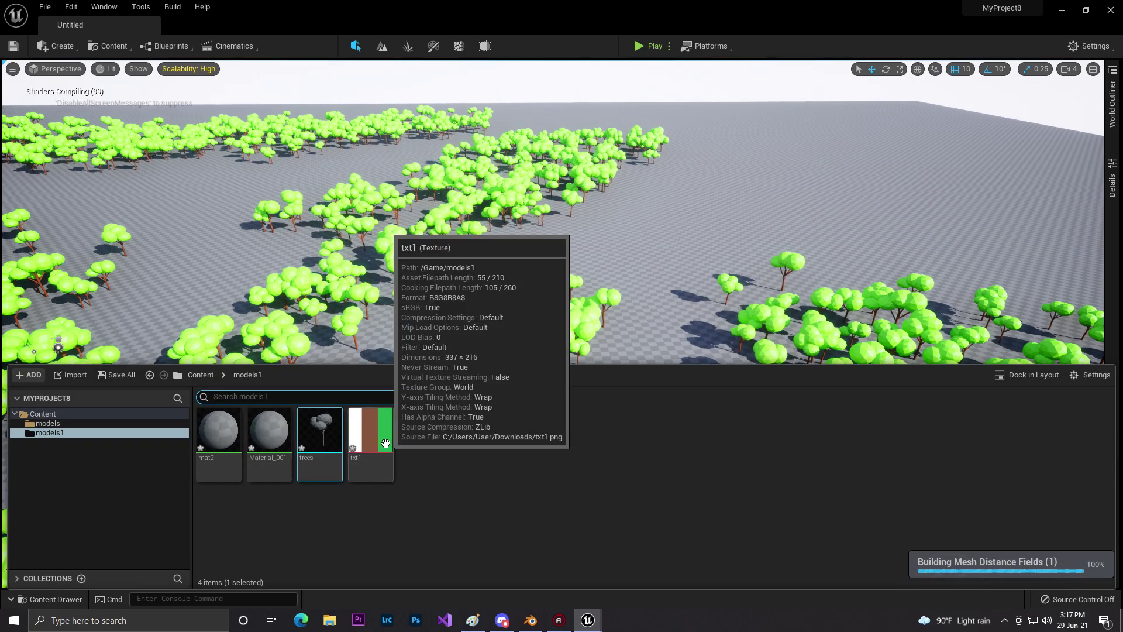
pyautogui.click(117, 375)
pyautogui.click(626, 440)
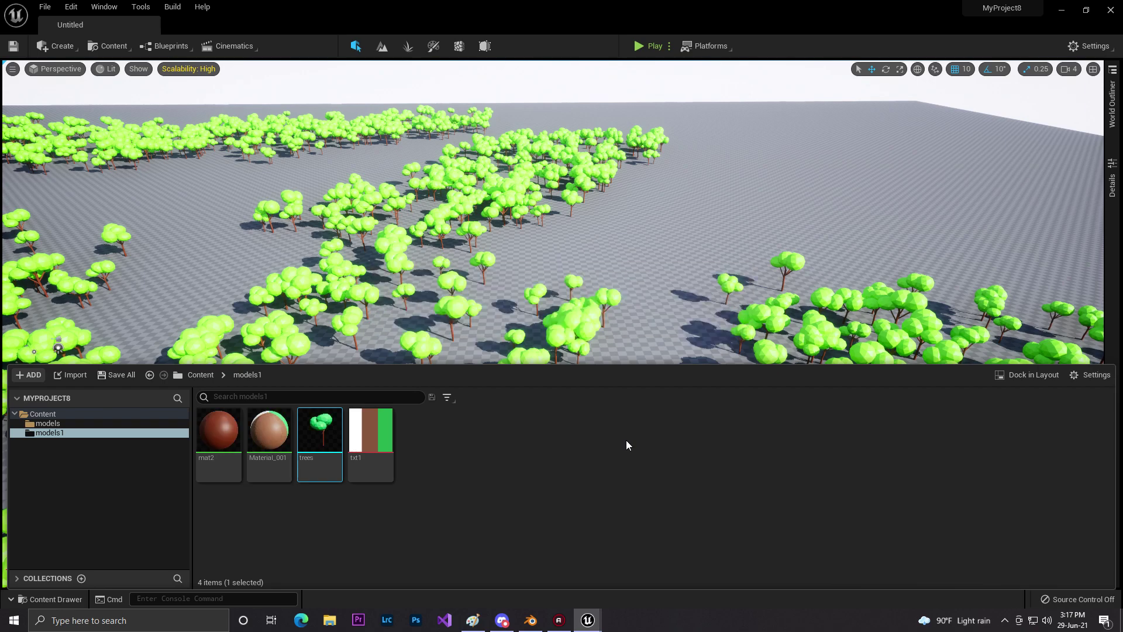
# Fly over the forest and, in Foliage mode, erase trees across the far field.
pyautogui.moveTo(658, 219); pyautogui.dragTo(617, 253, button='right')
pyautogui.hotkey('ctrl', 'space')
pyautogui.hotkey('ctrl', 'space')
pyautogui.moveTo(315, 440); pyautogui.dragTo(563, 277)
pyautogui.moveTo(698, 245); pyautogui.dragTo(698, 245, button='right')
pyautogui.moveTo(298, 86); pyautogui.dragTo(299, 85, button='right')
pyautogui.click(407, 48)
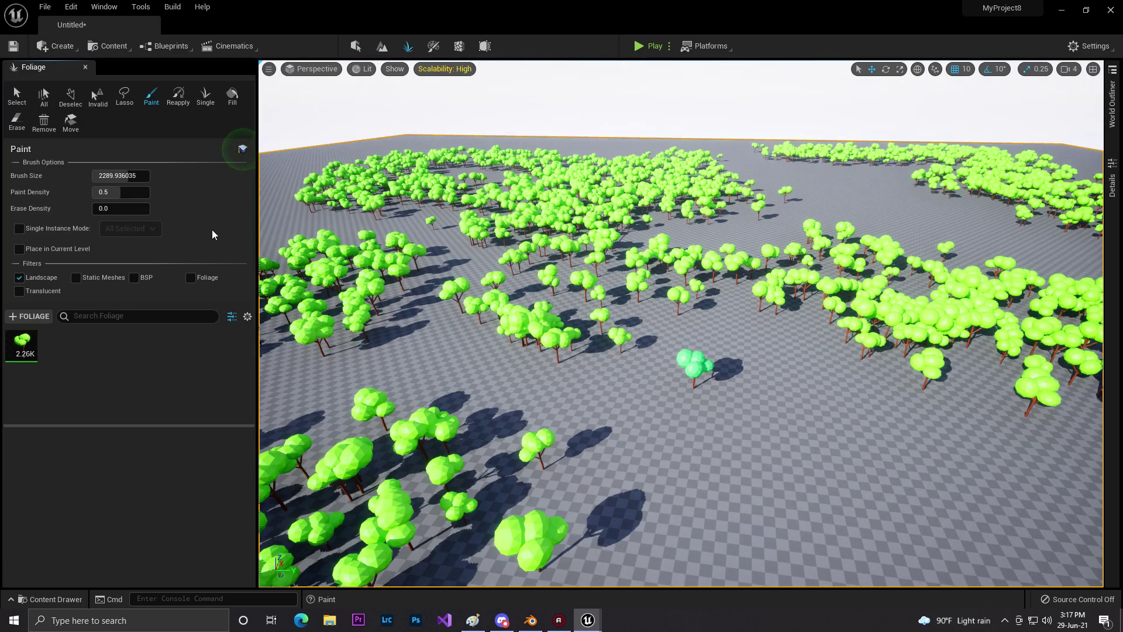
pyautogui.moveTo(825, 228); pyautogui.dragTo(825, 229, button='right')
pyautogui.moveTo(825, 228)
pyautogui.keyDown('shift'); pyautogui.mouseDown()
pyautogui.moveTo(866, 193)
pyautogui.moveTo(819, 164)
pyautogui.moveTo(778, 147)
pyautogui.moveTo(677, 161)
pyautogui.mouseUp(); pyautogui.keyUp('shift')
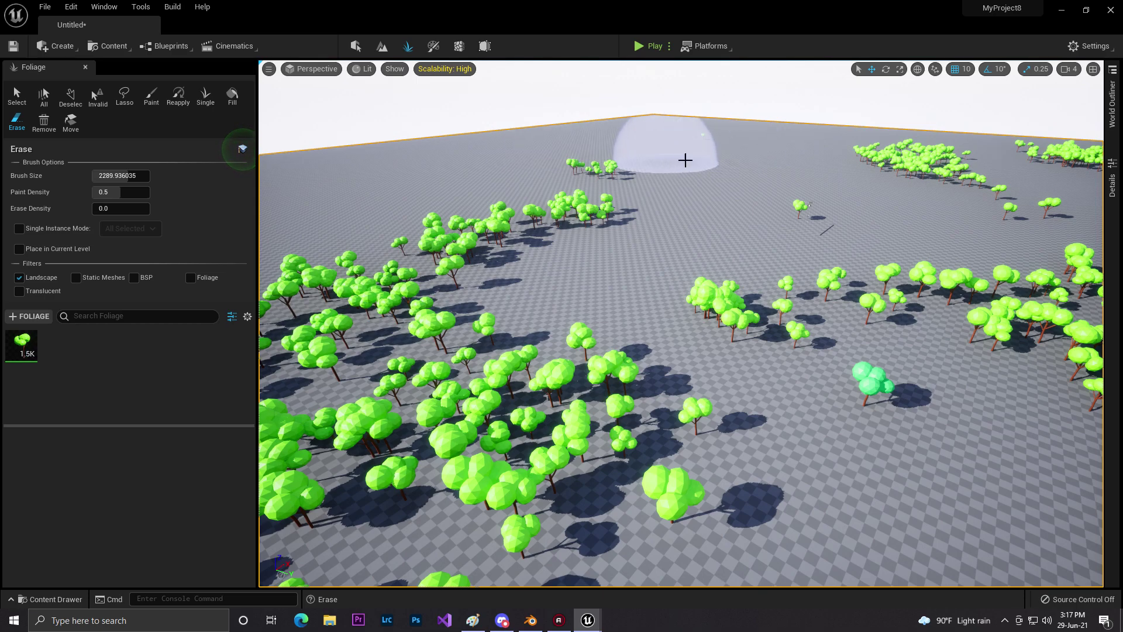
pyautogui.moveTo(431, 331); pyautogui.dragTo(431, 331, button='right')
# Erase the near-left, horizon and near-right trees until about 796 remain.
pyautogui.moveTo(431, 331)
pyautogui.keyDown('shift'); pyautogui.mouseDown()
pyautogui.moveTo(373, 533)
pyautogui.moveTo(672, 538)
pyautogui.mouseUp(); pyautogui.keyUp('shift')
pyautogui.moveTo(673, 538); pyautogui.dragTo(673, 538, button='right')
pyautogui.moveTo(982, 398)
pyautogui.keyDown('shift'); pyautogui.mouseDown()
pyautogui.moveTo(722, 260)
pyautogui.moveTo(686, 289)
pyautogui.moveTo(728, 290)
pyautogui.mouseUp(); pyautogui.keyUp('shift')
pyautogui.moveTo(739, 375); pyautogui.dragTo(819, 378, button='right')
pyautogui.moveTo(994, 410)
pyautogui.keyDown('shift'); pyautogui.mouseDown()
pyautogui.moveTo(1038, 454)
pyautogui.moveTo(762, 545)
pyautogui.mouseUp(); pyautogui.keyUp('shift')
pyautogui.moveTo(762, 545); pyautogui.dragTo(394, 454, button='right')
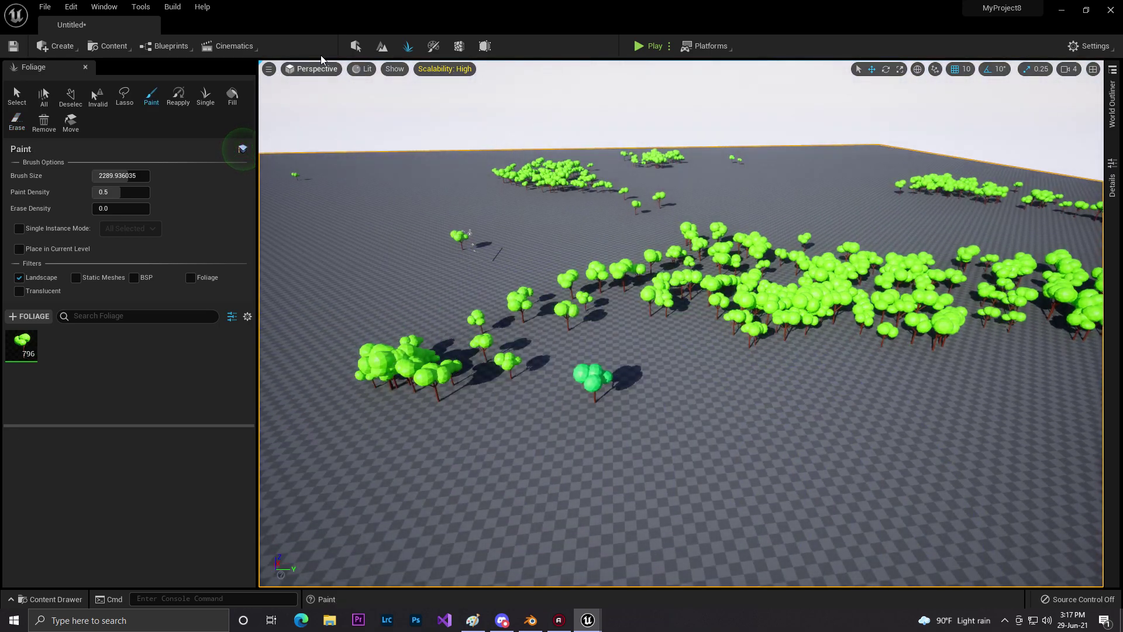
pyautogui.hotkey('ctrl', 'space')
# Add the trees mesh as a new foliage type with paint density 6.
pyautogui.moveTo(319, 430); pyautogui.dragTo(62, 357)
pyautogui.click(27, 351)
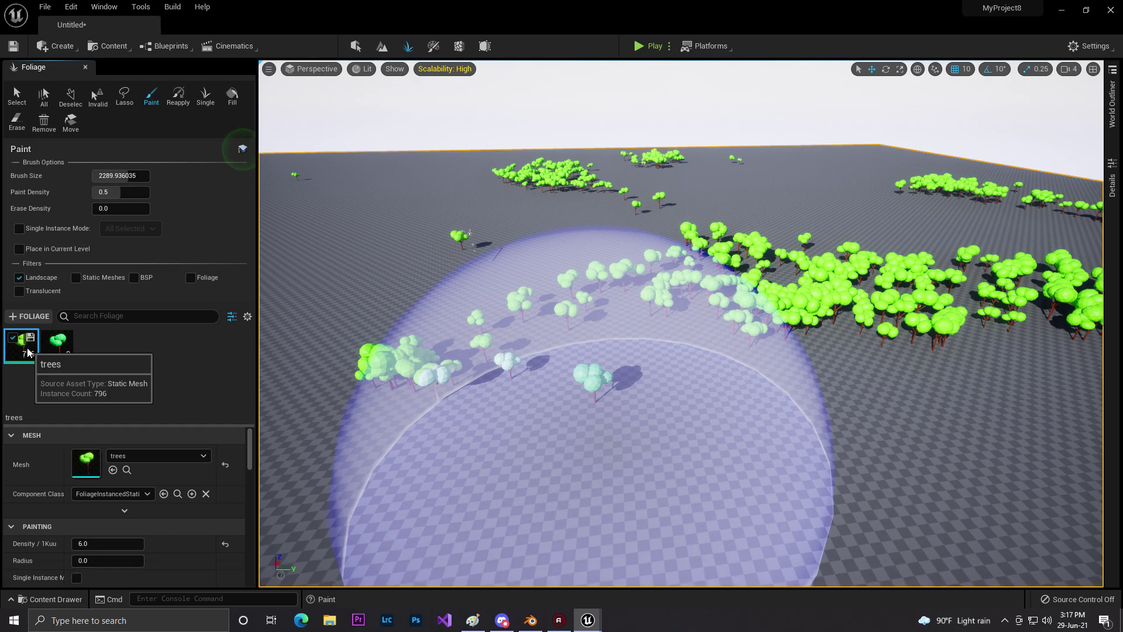
pyautogui.moveTo(402, 226); pyautogui.dragTo(316, 231, button='right')
pyautogui.click(56, 345)
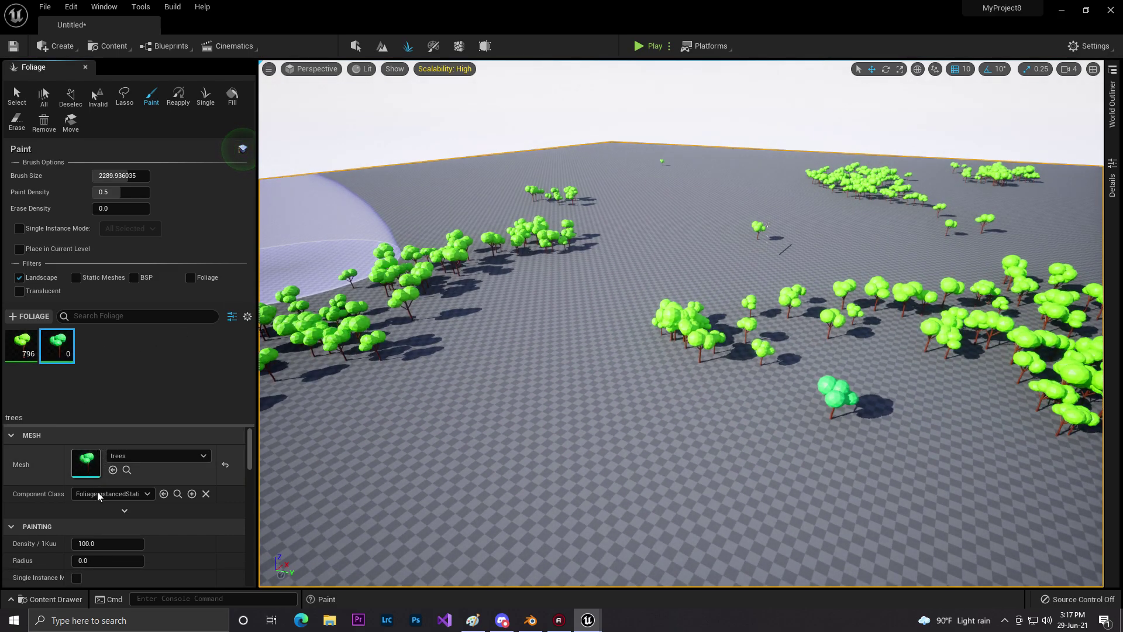
pyautogui.click(88, 542)
pyautogui.write('6')
pyautogui.press('Return')
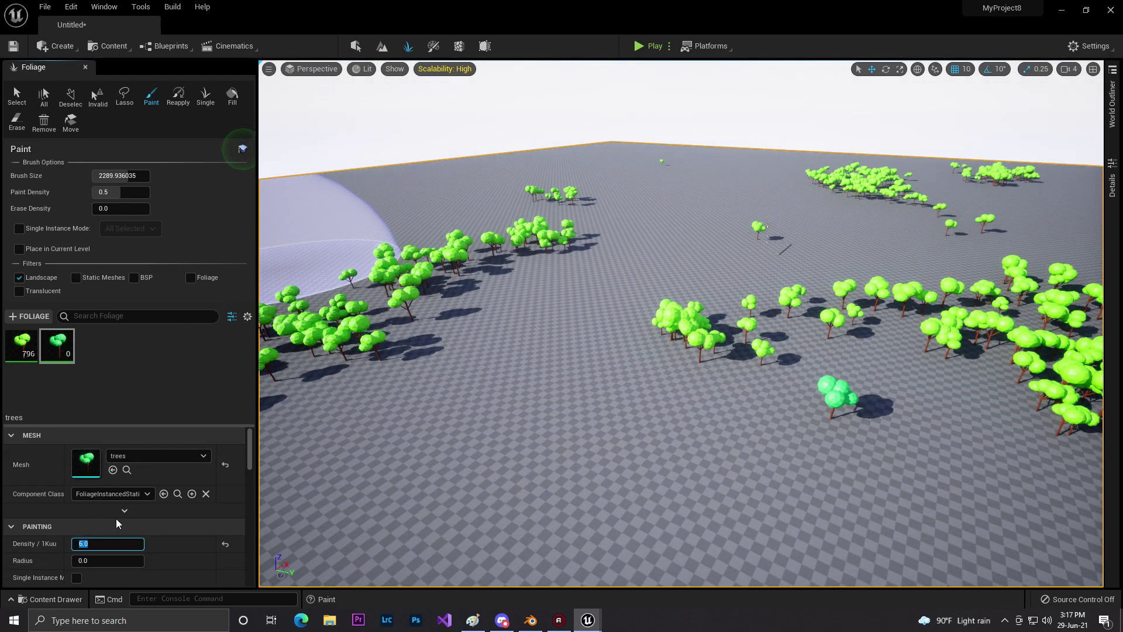
# Edit the new type's maximum scale variation, then test-paint some trees and erase them.
pyautogui.scroll(-3, 155, 517)
pyautogui.click(168, 536)
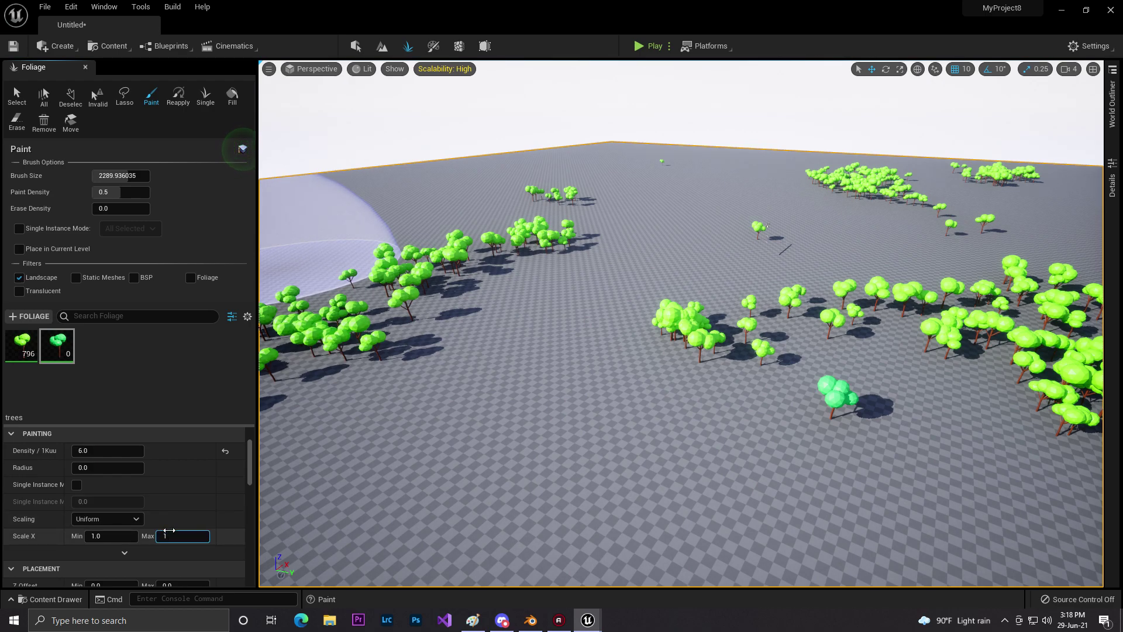
pyautogui.scroll(-5, 169, 531)
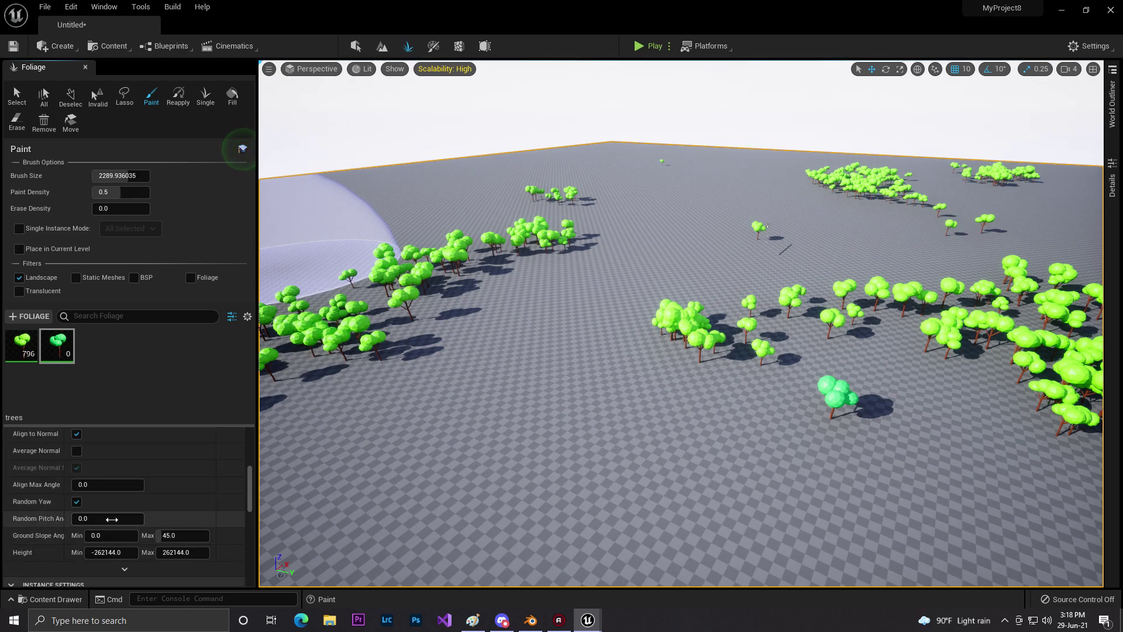
pyautogui.scroll(-6, 154, 496)
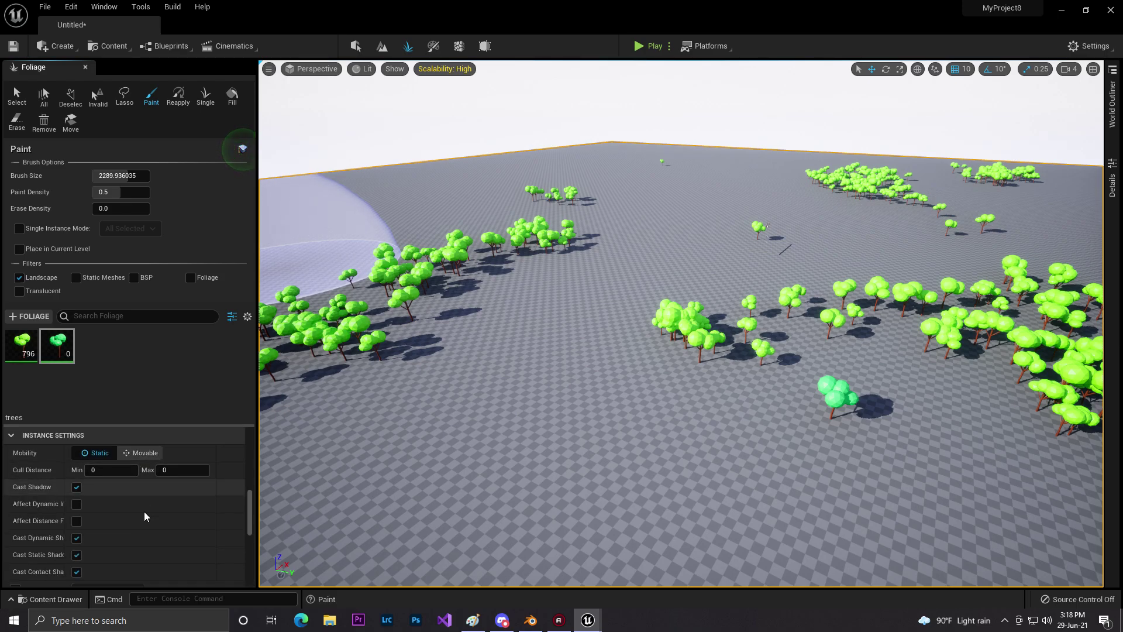
pyautogui.moveTo(646, 206); pyautogui.dragTo(567, 205, button='right')
pyautogui.moveTo(504, 174)
pyautogui.mouseDown()
pyautogui.moveTo(384, 177)
pyautogui.moveTo(380, 203)
pyautogui.mouseUp()
pyautogui.moveTo(379, 203); pyautogui.dragTo(304, 204, button='right')
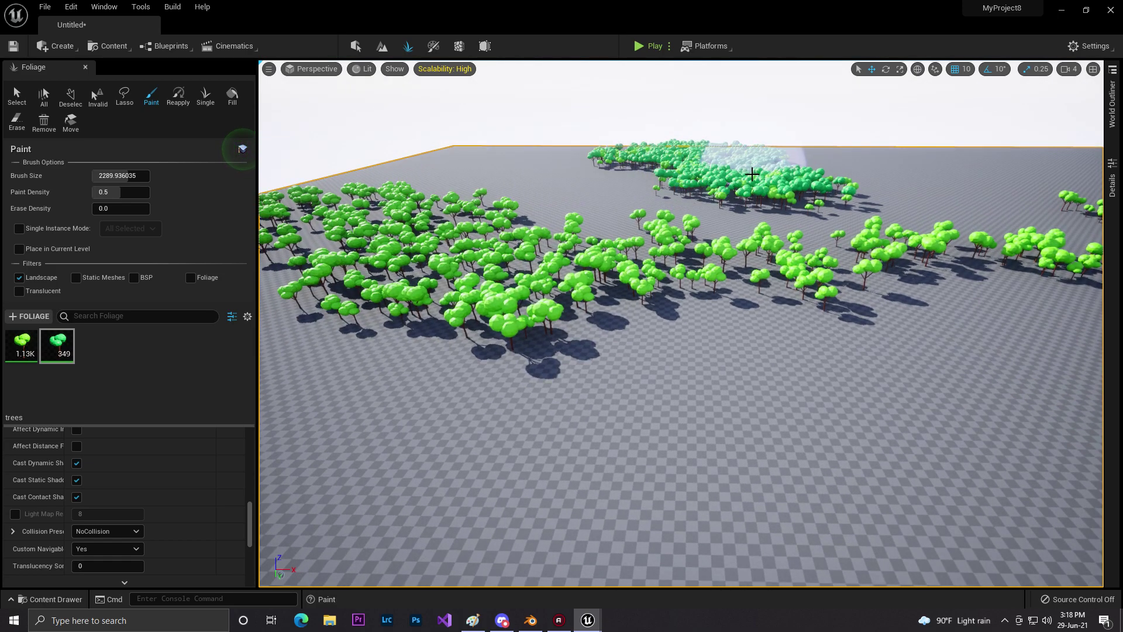
pyautogui.moveTo(714, 179)
pyautogui.keyDown('shift'); pyautogui.mouseDown()
pyautogui.moveTo(774, 198)
pyautogui.moveTo(614, 153)
pyautogui.moveTo(808, 168)
pyautogui.mouseUp(); pyautogui.keyUp('shift')
# Set the original tree type's density to 2 and clear the new type's density value.
pyautogui.click(24, 344)
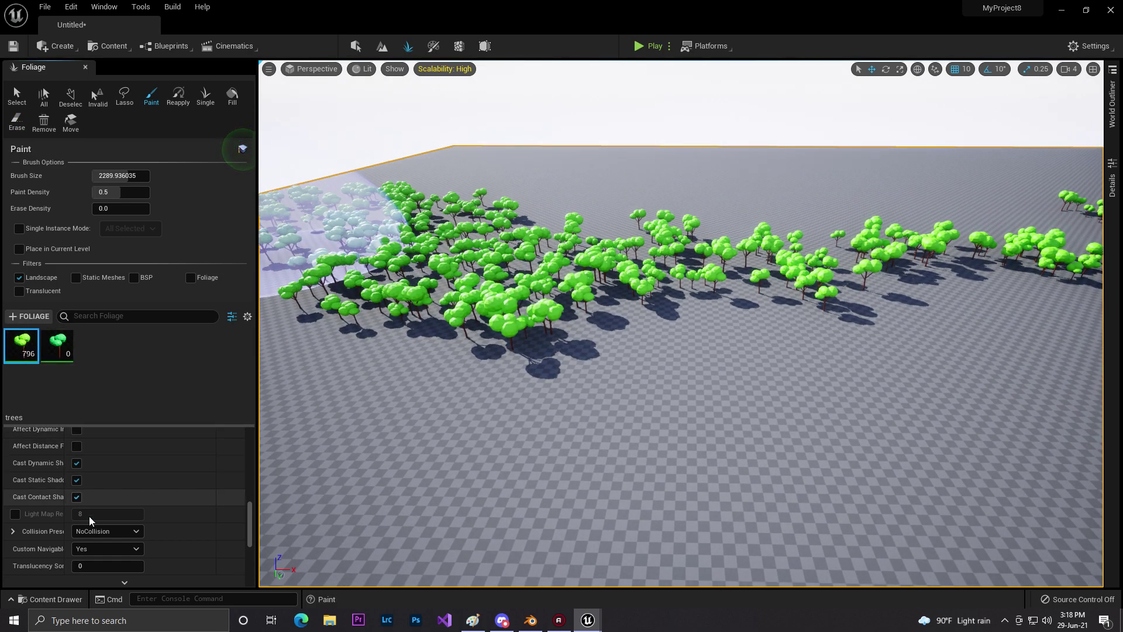
pyautogui.scroll(3, 170, 465)
pyautogui.scroll(10, 169, 465)
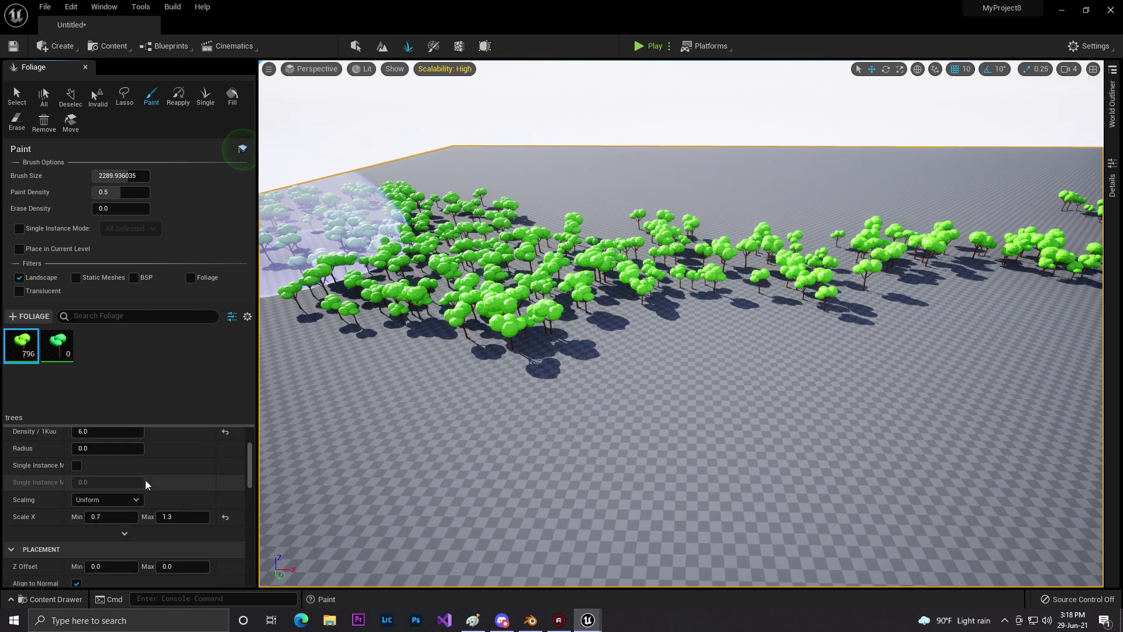
pyautogui.scroll(1, 150, 485)
pyautogui.click(84, 543)
pyautogui.write('2')
pyautogui.press('Return')
pyautogui.click(63, 353)
pyautogui.click(92, 539)
pyautogui.press('BackSpace')
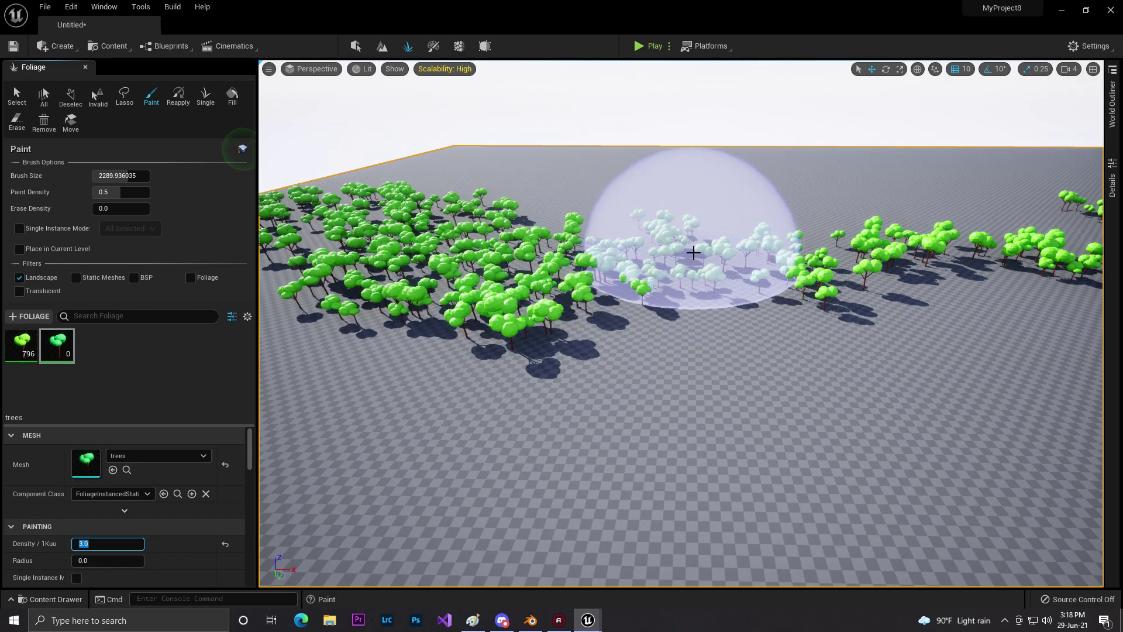
# Paint both tree types along the far edge and across mid-field, reaching about 1.8K and 1.68K instances.
pyautogui.moveTo(647, 173); pyautogui.dragTo(947, 157)
pyautogui.moveTo(819, 182); pyautogui.dragTo(959, 190, button='right')
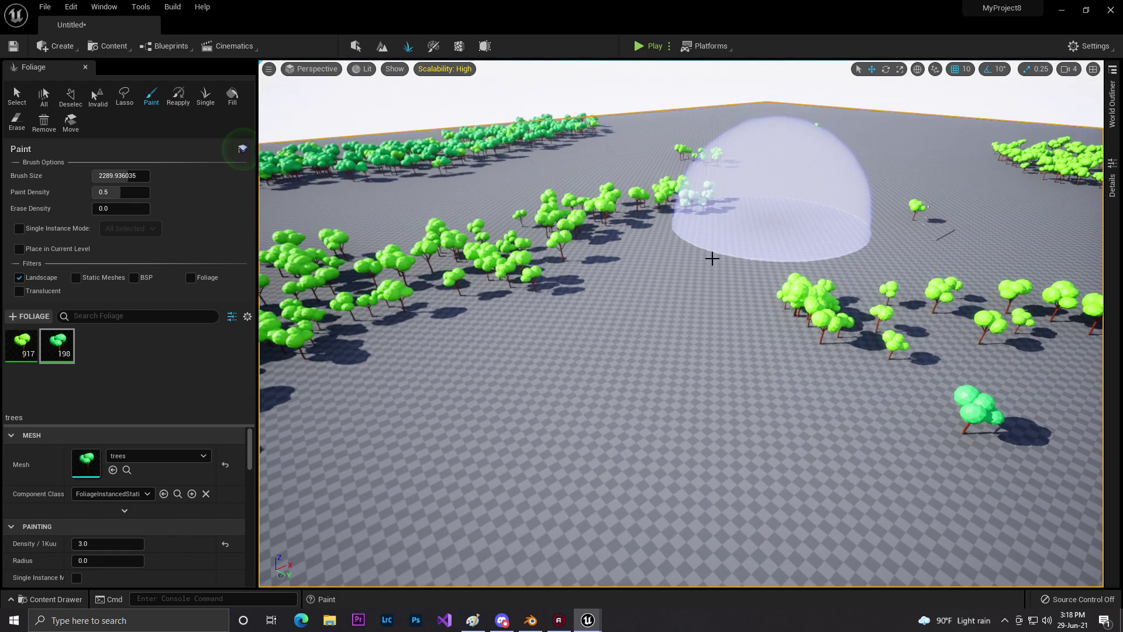
pyautogui.moveTo(712, 255); pyautogui.dragTo(617, 241)
pyautogui.moveTo(771, 130)
pyautogui.mouseDown()
pyautogui.moveTo(848, 114)
pyautogui.moveTo(990, 163)
pyautogui.moveTo(924, 229)
pyautogui.mouseUp()
pyautogui.moveTo(681, 324); pyautogui.dragTo(479, 324, button='right')
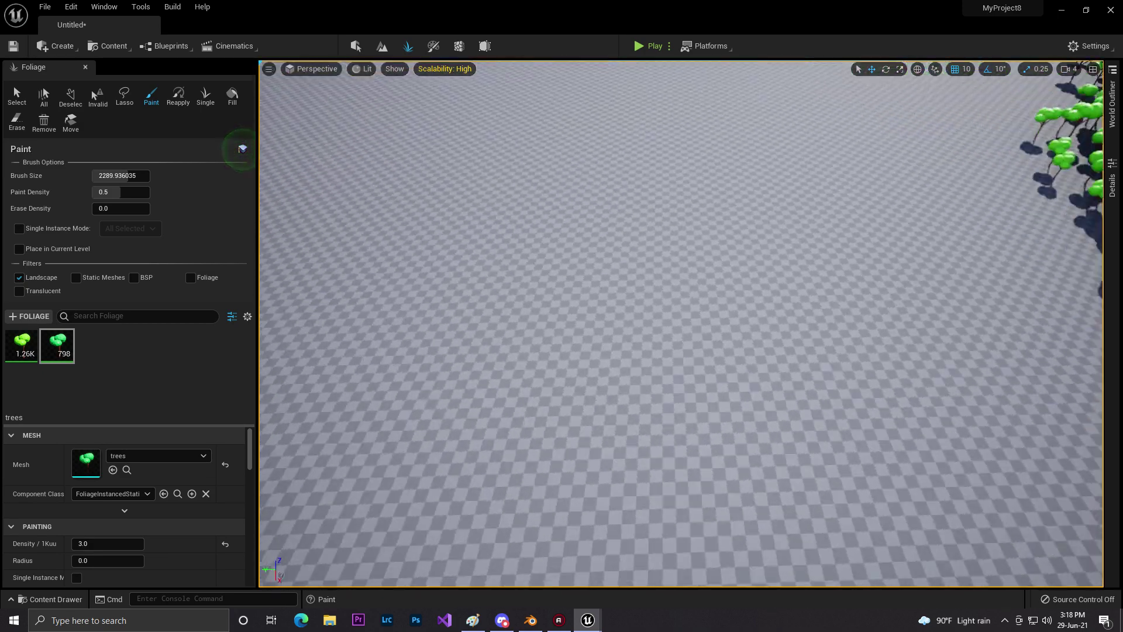
pyautogui.moveTo(695, 198); pyautogui.dragTo(529, 204, button='right')
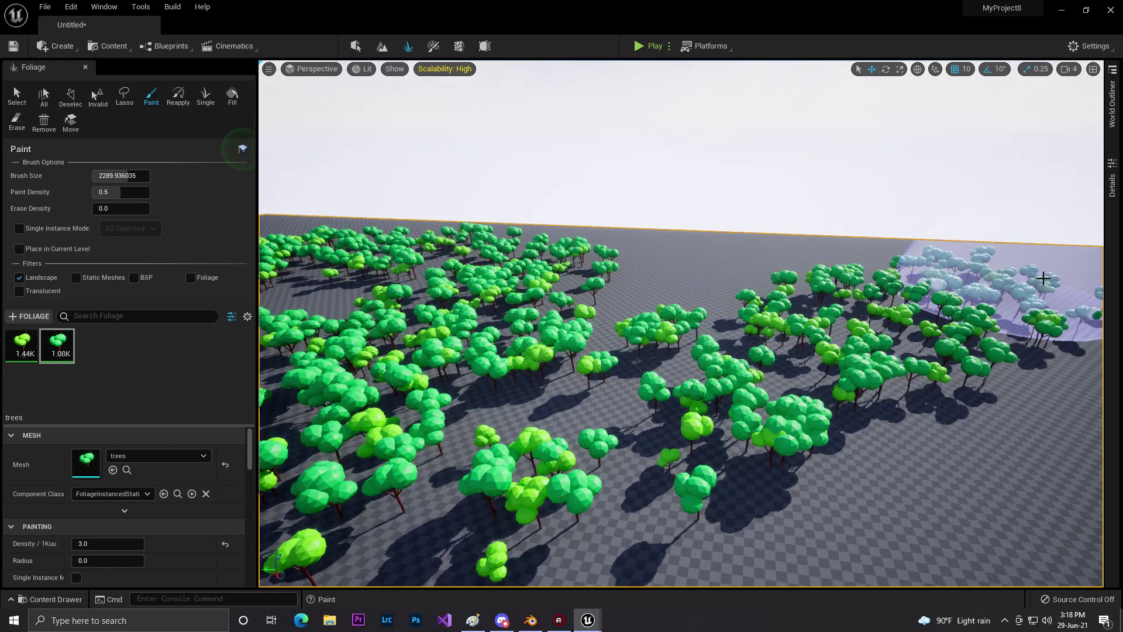
pyautogui.moveTo(776, 264); pyautogui.dragTo(915, 295)
pyautogui.moveTo(915, 295); pyautogui.dragTo(609, 298, button='right')
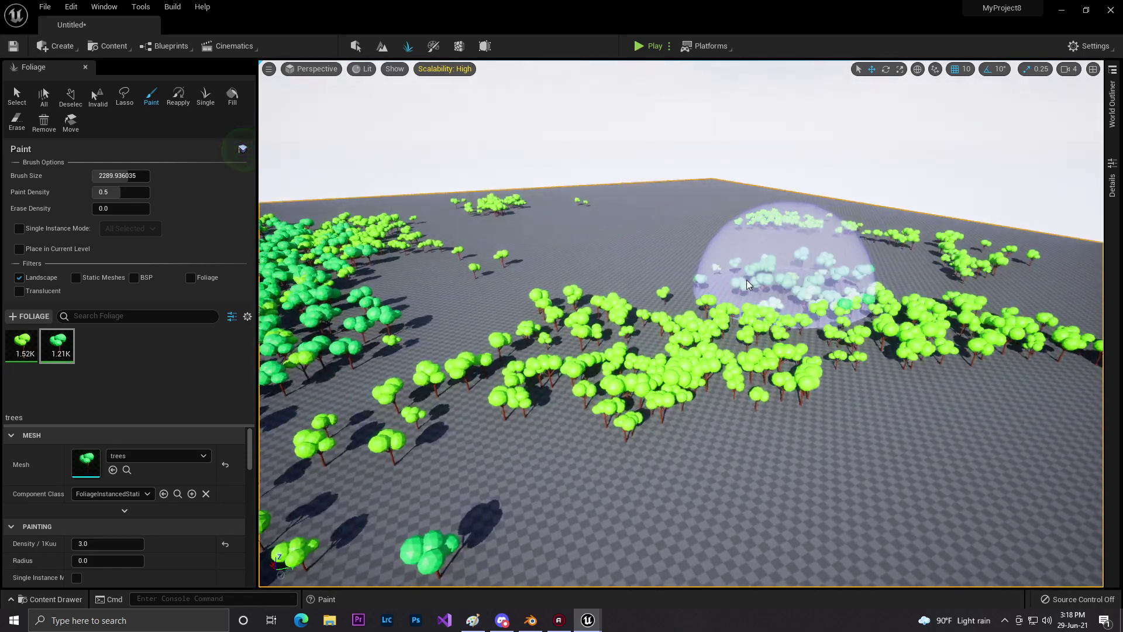
pyautogui.moveTo(991, 249); pyautogui.dragTo(932, 402, button='right')
pyautogui.moveTo(550, 265)
pyautogui.mouseDown(button='right')
pyautogui.moveTo(409, 328)
pyautogui.moveTo(280, 322)
pyautogui.moveTo(228, 287)
pyautogui.moveTo(211, 290)
pyautogui.moveTo(292, 281)
pyautogui.moveTo(339, 187)
pyautogui.moveTo(270, 153)
pyautogui.moveTo(585, 281)
pyautogui.moveTo(585, 339)
pyautogui.mouseUp(button='right')
pyautogui.click(519, 618)
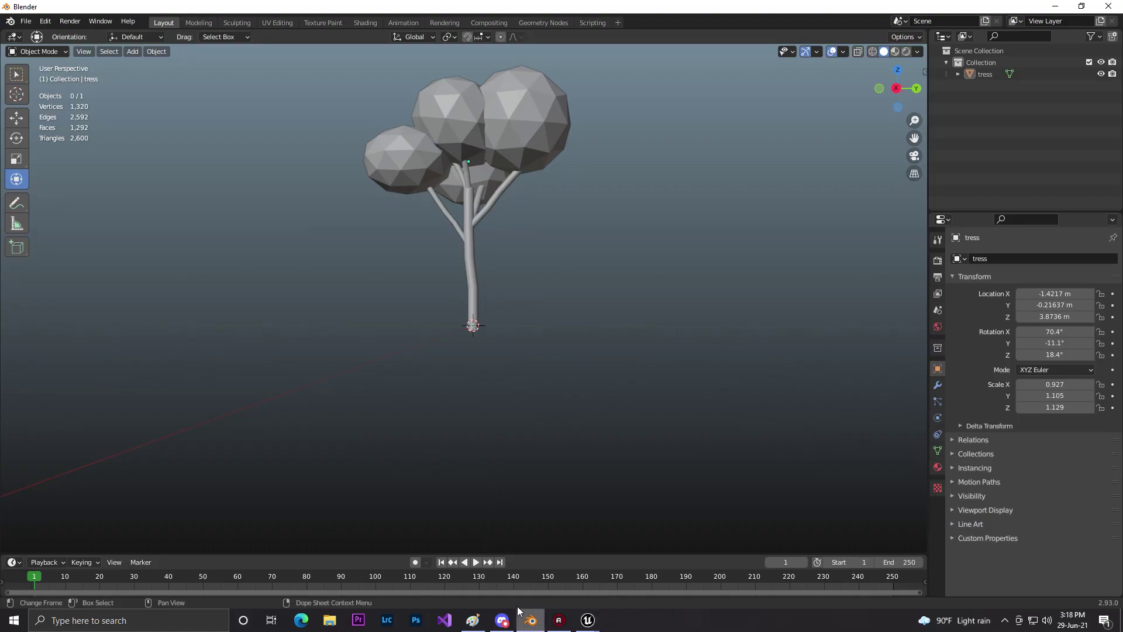
pyautogui.click(1044, 6)
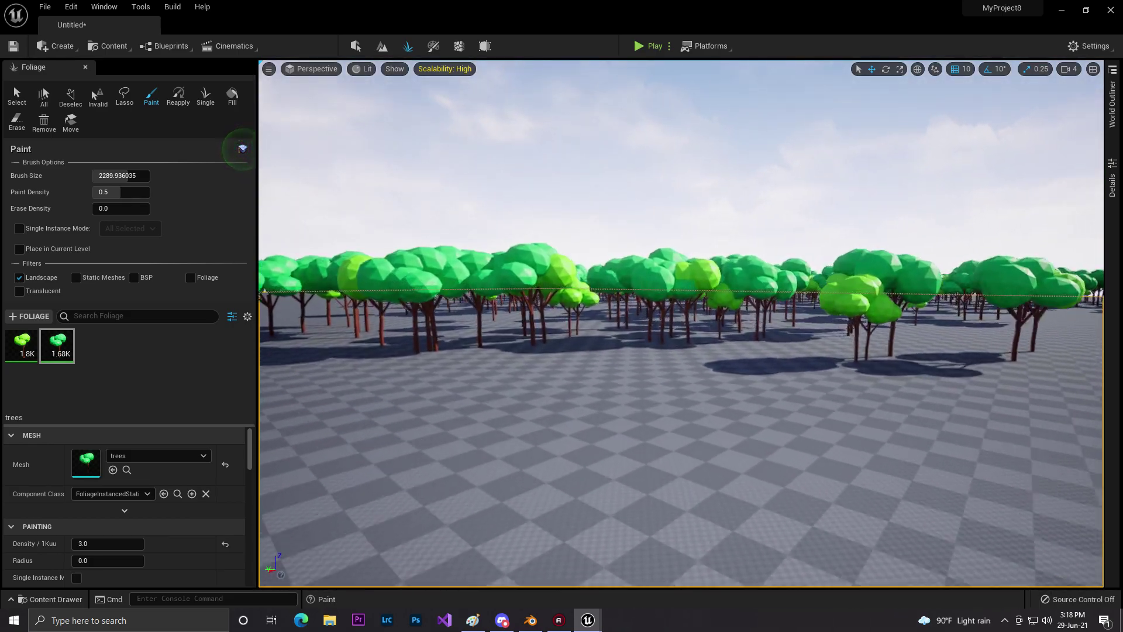
pyautogui.press('w')
pyautogui.moveTo(585, 316); pyautogui.dragTo(553, 313, button='right')
pyautogui.press('Down')
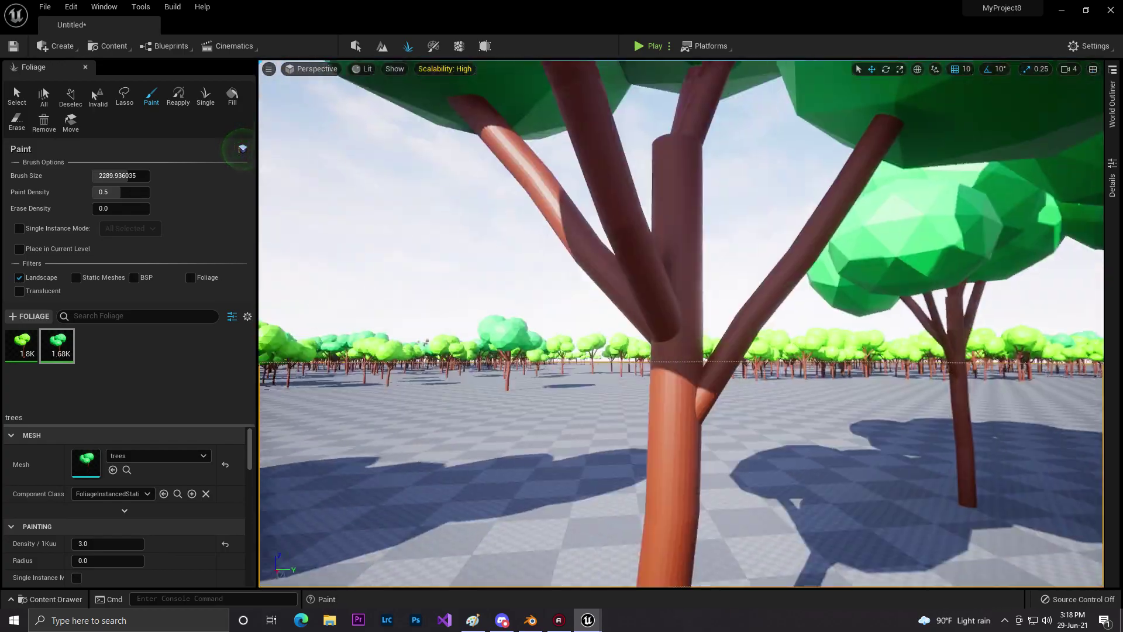
pyautogui.press('w')
pyautogui.moveTo(681, 324); pyautogui.dragTo(480, 309, button='right')
pyautogui.press('w')
pyautogui.moveTo(681, 323)
pyautogui.mouseDown(button='right')
pyautogui.moveTo(529, 386)
pyautogui.moveTo(480, 372)
pyautogui.moveTo(890, 377)
pyautogui.moveTo(679, 381)
pyautogui.moveTo(667, 331)
pyautogui.moveTo(526, 330)
pyautogui.moveTo(649, 315)
pyautogui.moveTo(571, 272)
pyautogui.moveTo(521, 268)
pyautogui.moveTo(632, 322)
pyautogui.moveTo(585, 325)
pyautogui.moveTo(562, 404)
pyautogui.moveTo(544, 371)
pyautogui.moveTo(637, 286)
pyautogui.moveTo(567, 264)
pyautogui.moveTo(539, 345)
pyautogui.moveTo(673, 310)
pyautogui.moveTo(591, 234)
pyautogui.moveTo(877, 345)
pyautogui.moveTo(892, 322)
pyautogui.mouseUp(button='right')
pyautogui.press('s')
pyautogui.press('w')
pyautogui.press('s')
pyautogui.press('w')
pyautogui.press('s')
pyautogui.click(530, 620)
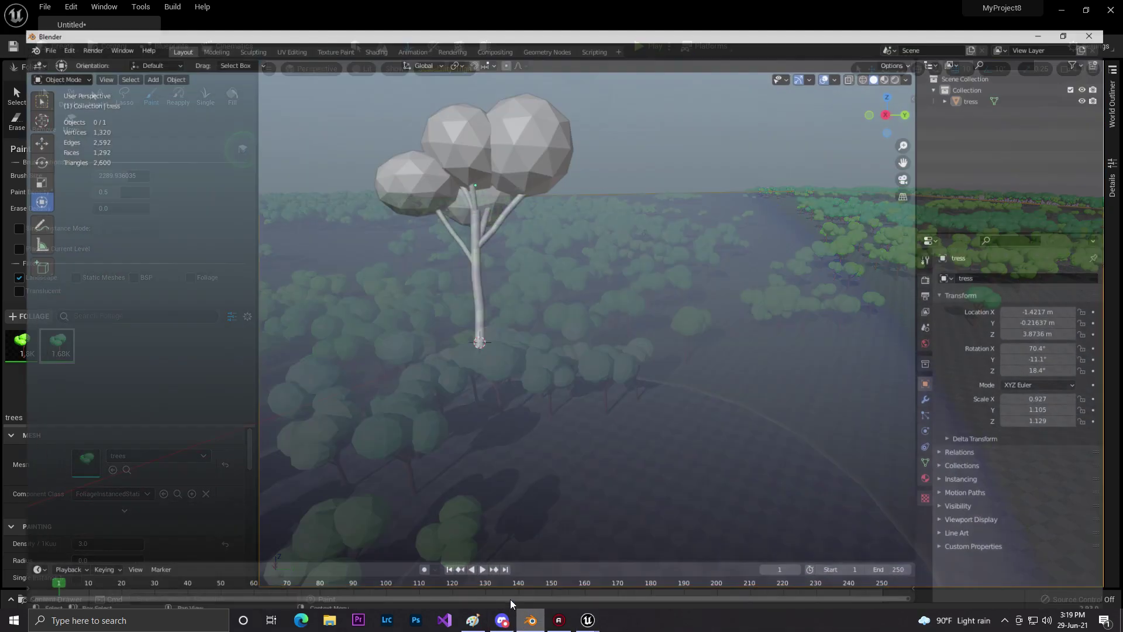
pyautogui.click(1051, 6)
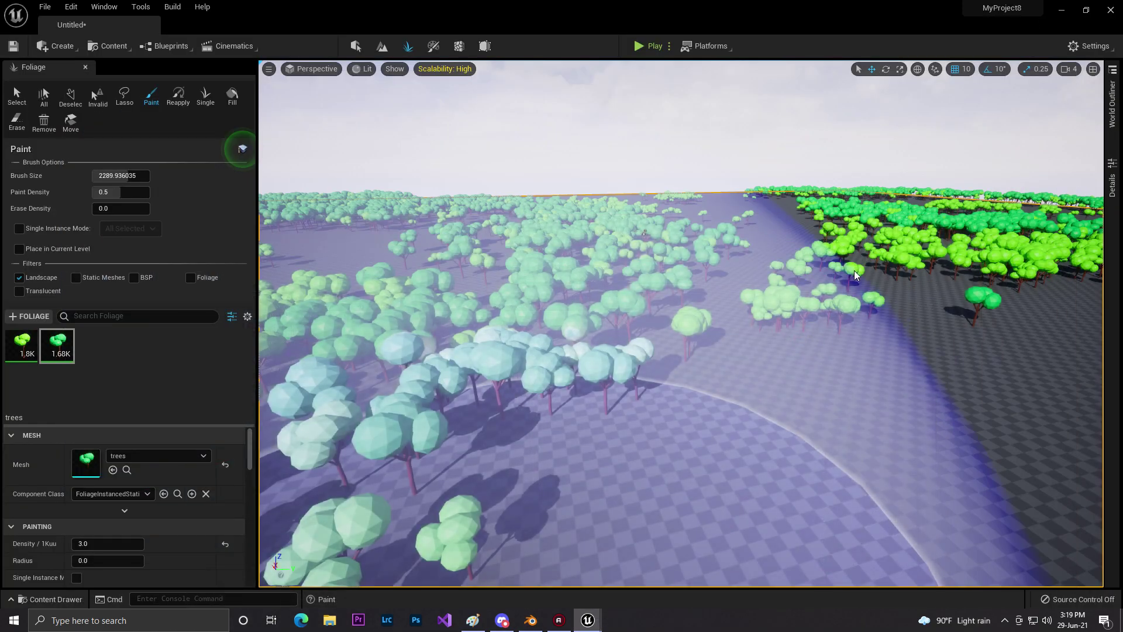
pyautogui.press('w')
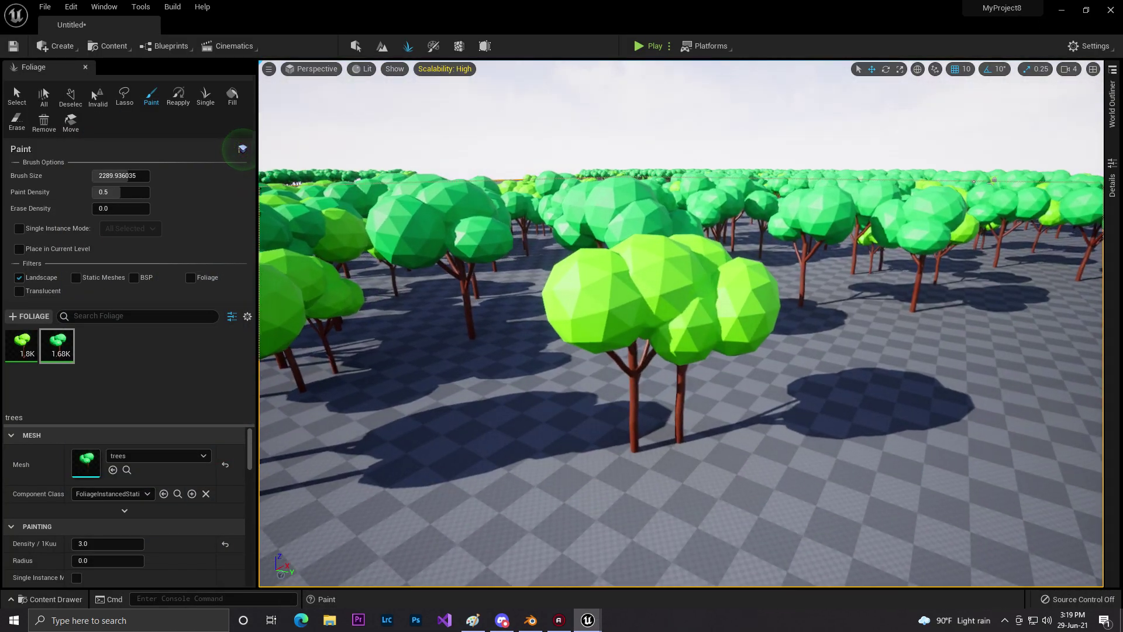
pyautogui.press('s')
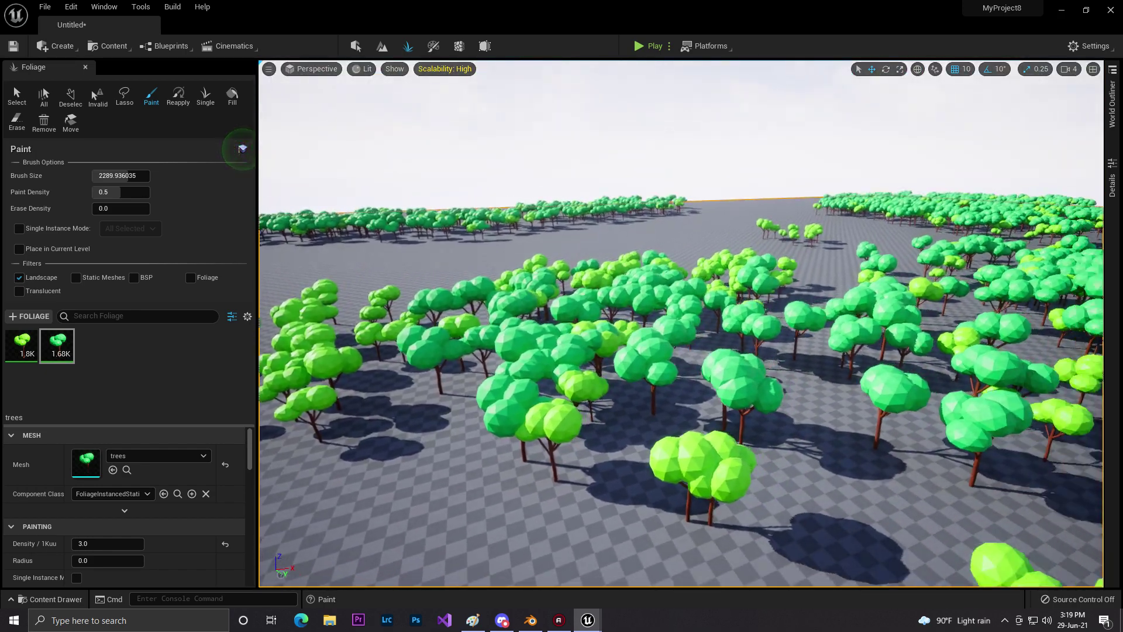